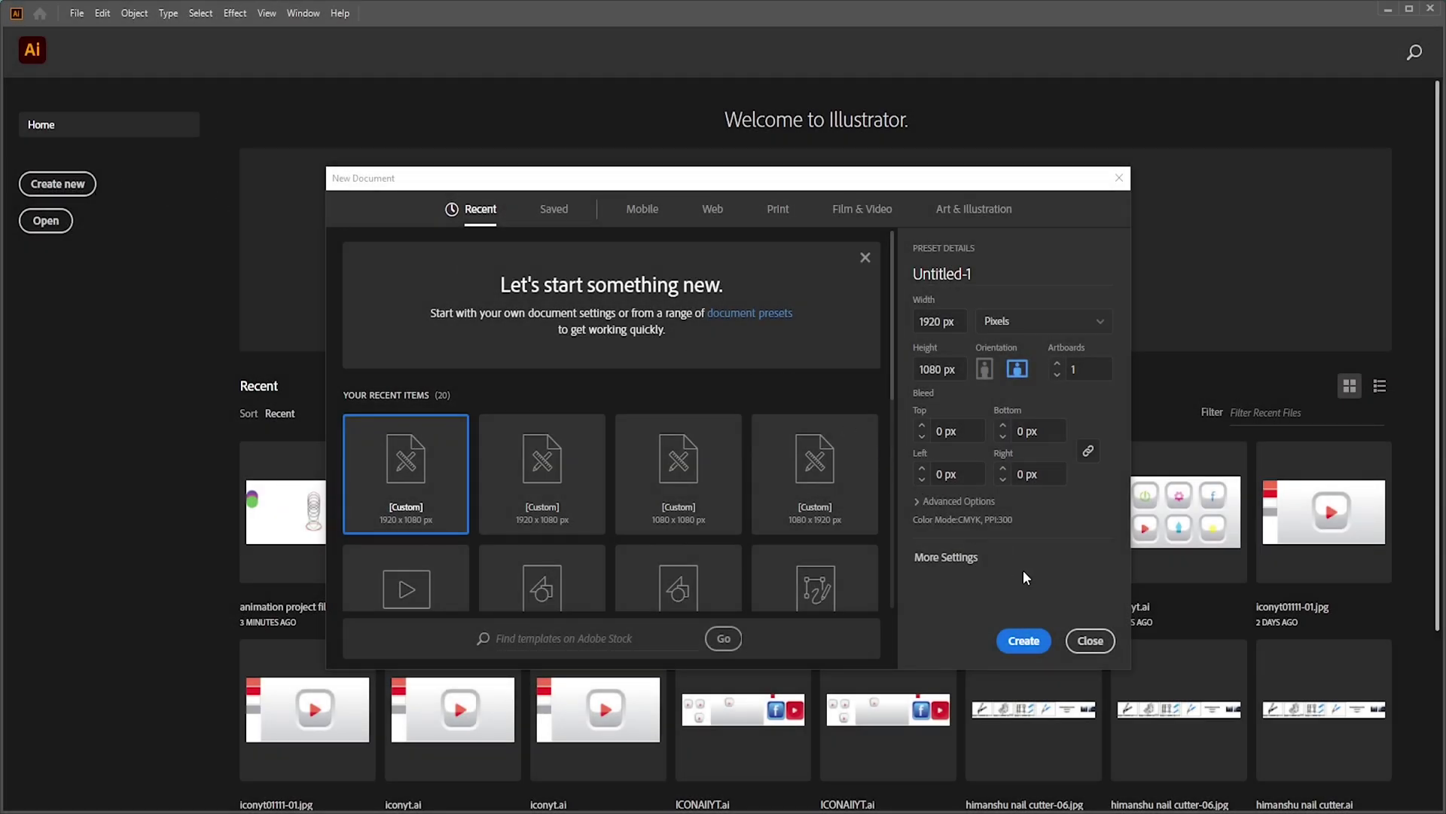
# Create a blank 1920 × 1080 px document with one artboard.
pyautogui.click(1024, 641)
# Place animation project file-01.jpg as a reference, lock Layer 1 and add Layer 2 above.
pyautogui.click(77, 13)
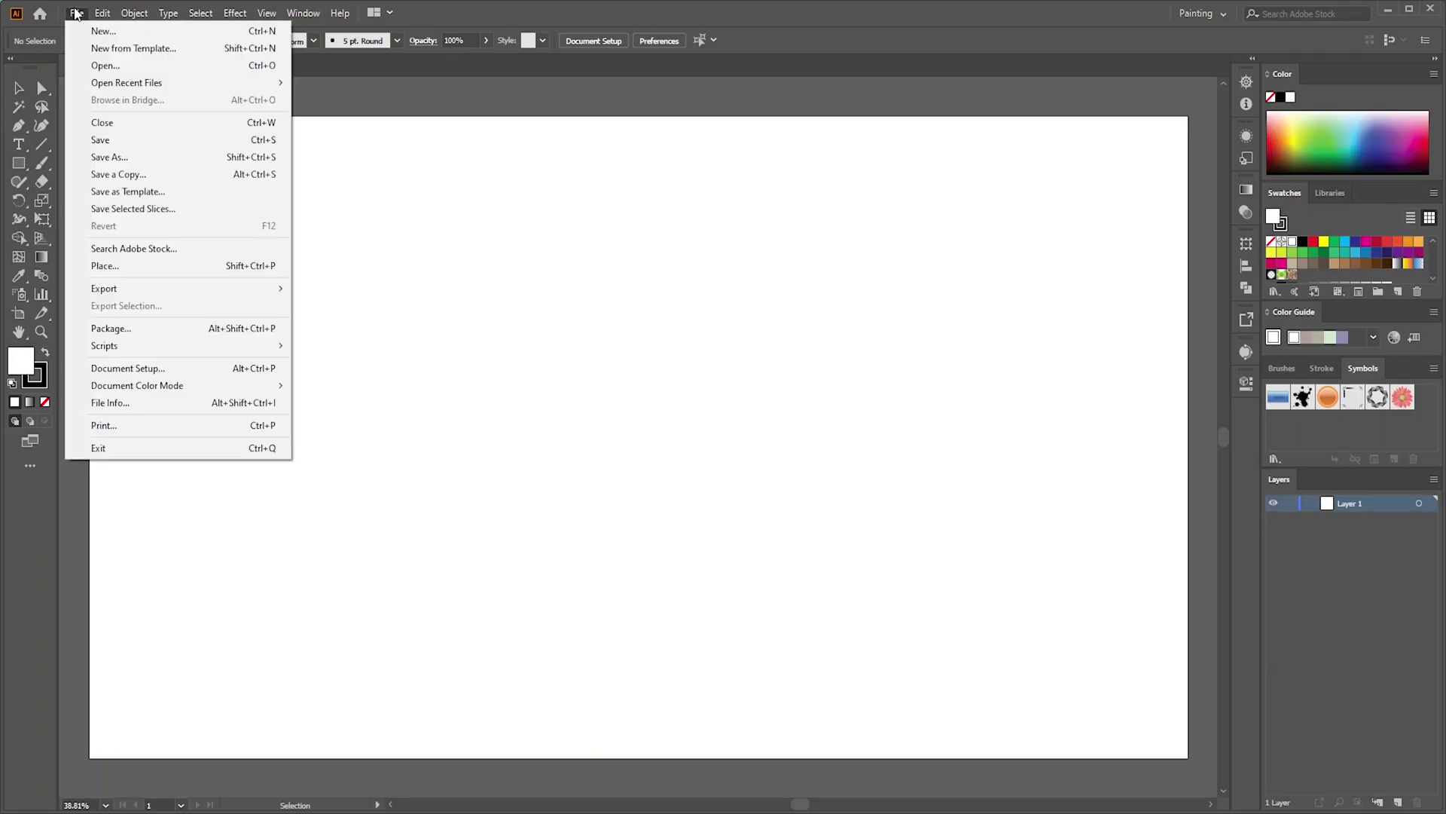
pyautogui.click(137, 268)
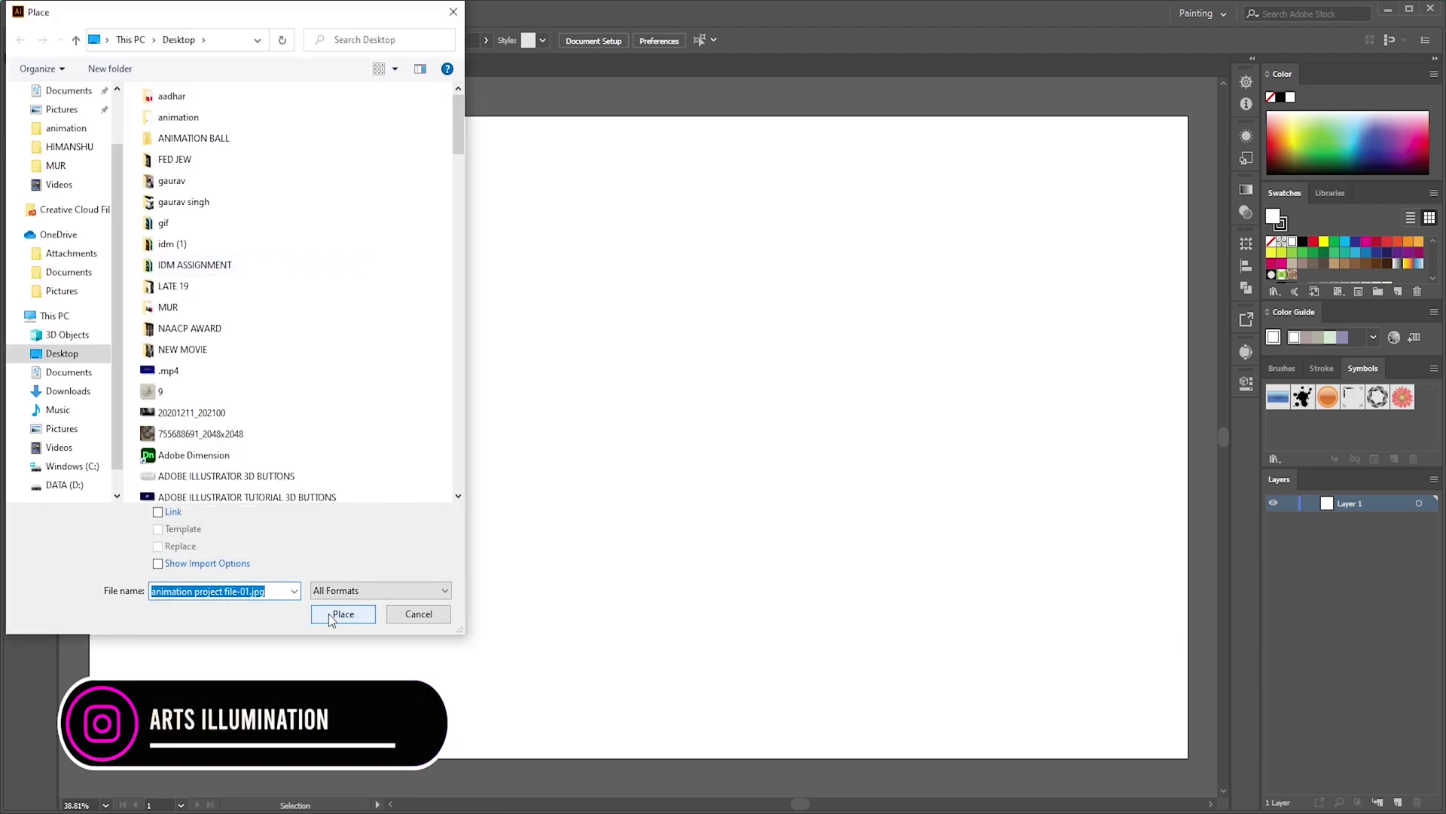
pyautogui.click(329, 613)
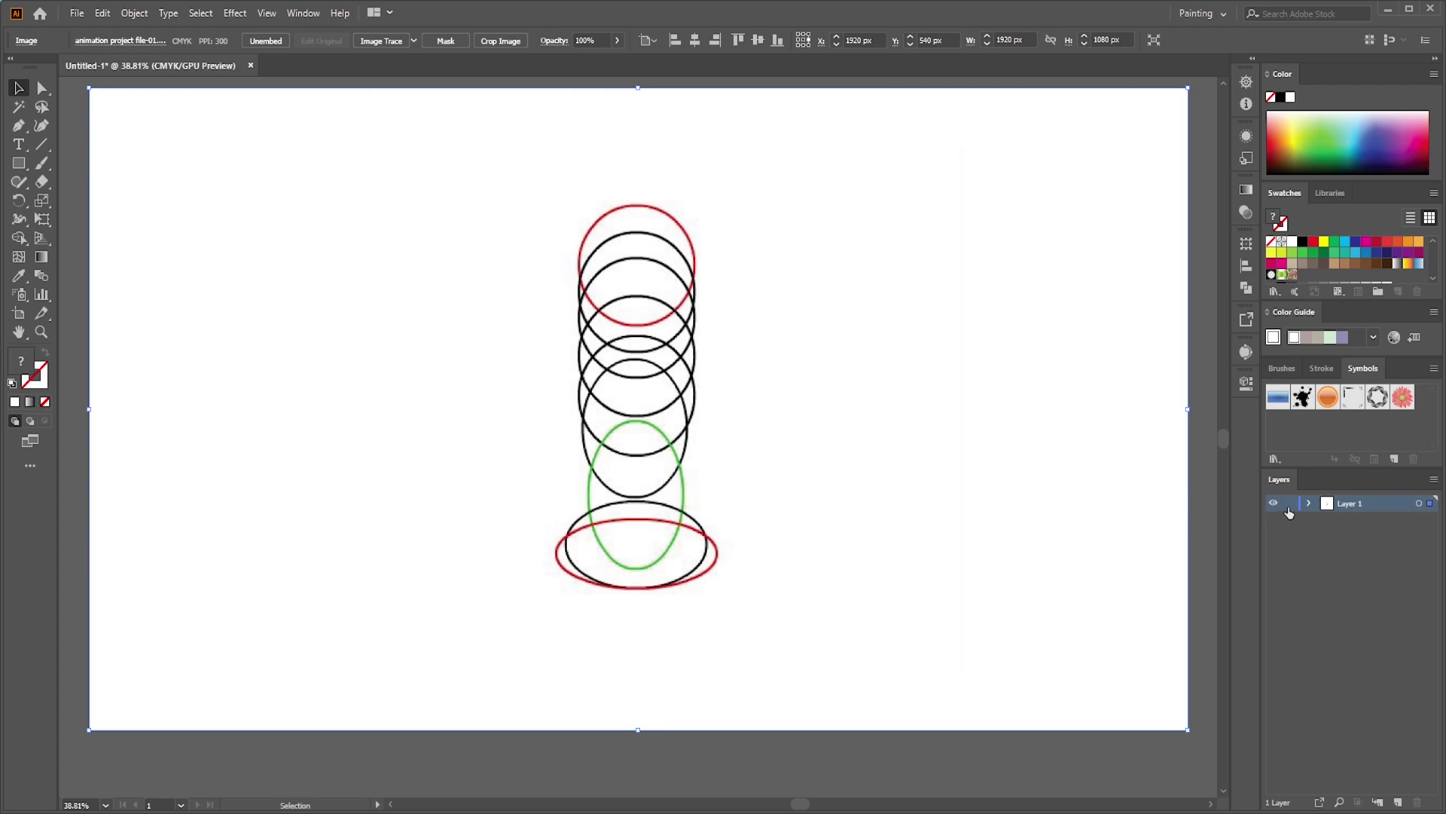
pyautogui.click(1289, 509)
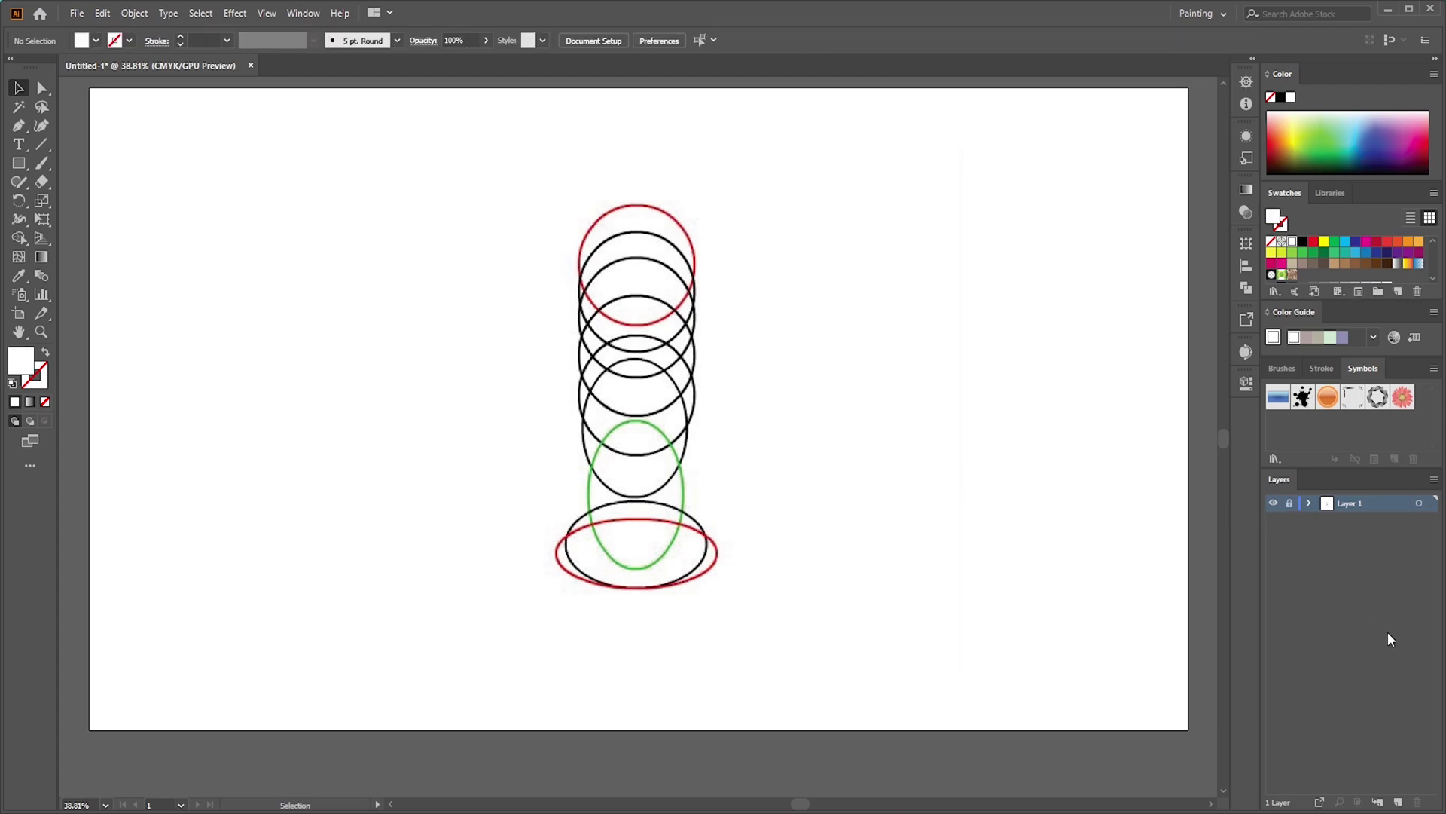
pyautogui.click(1399, 803)
# Draw a 200.658 × 200.658 px red circle with the Ellipse Tool over the top reference ball.
pyautogui.click(23, 167)
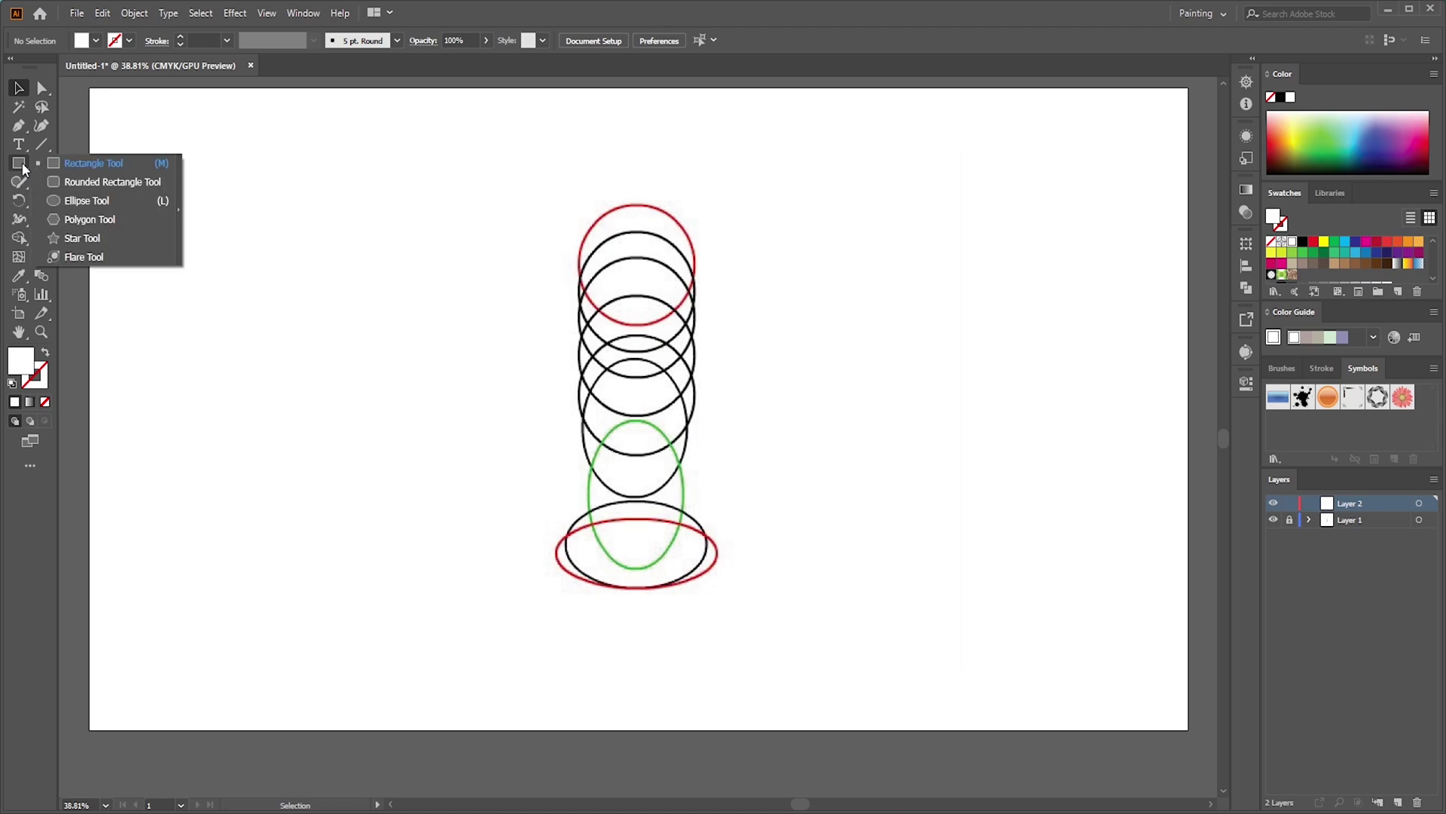
pyautogui.click(66, 200)
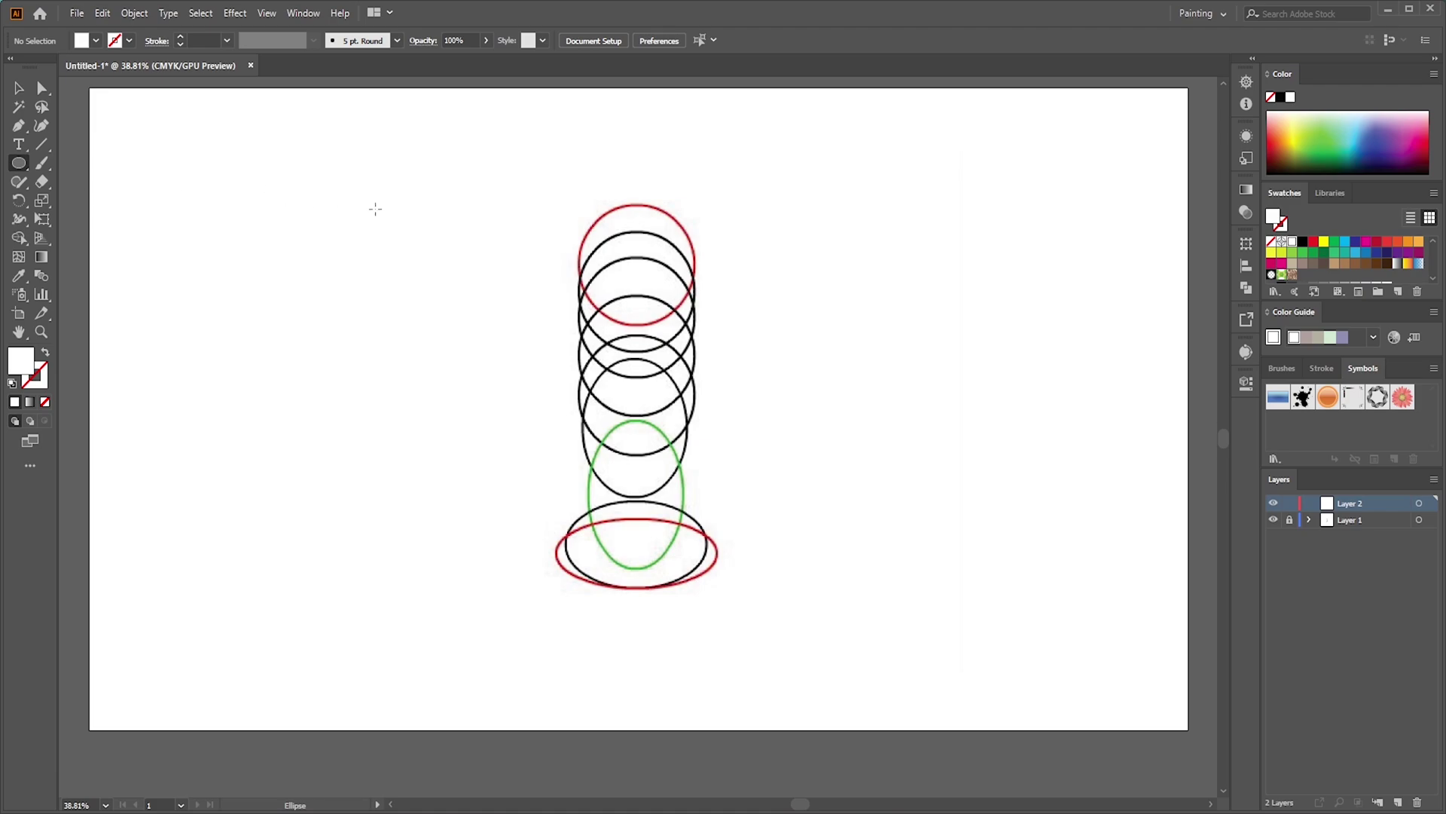
pyautogui.click(595, 245)
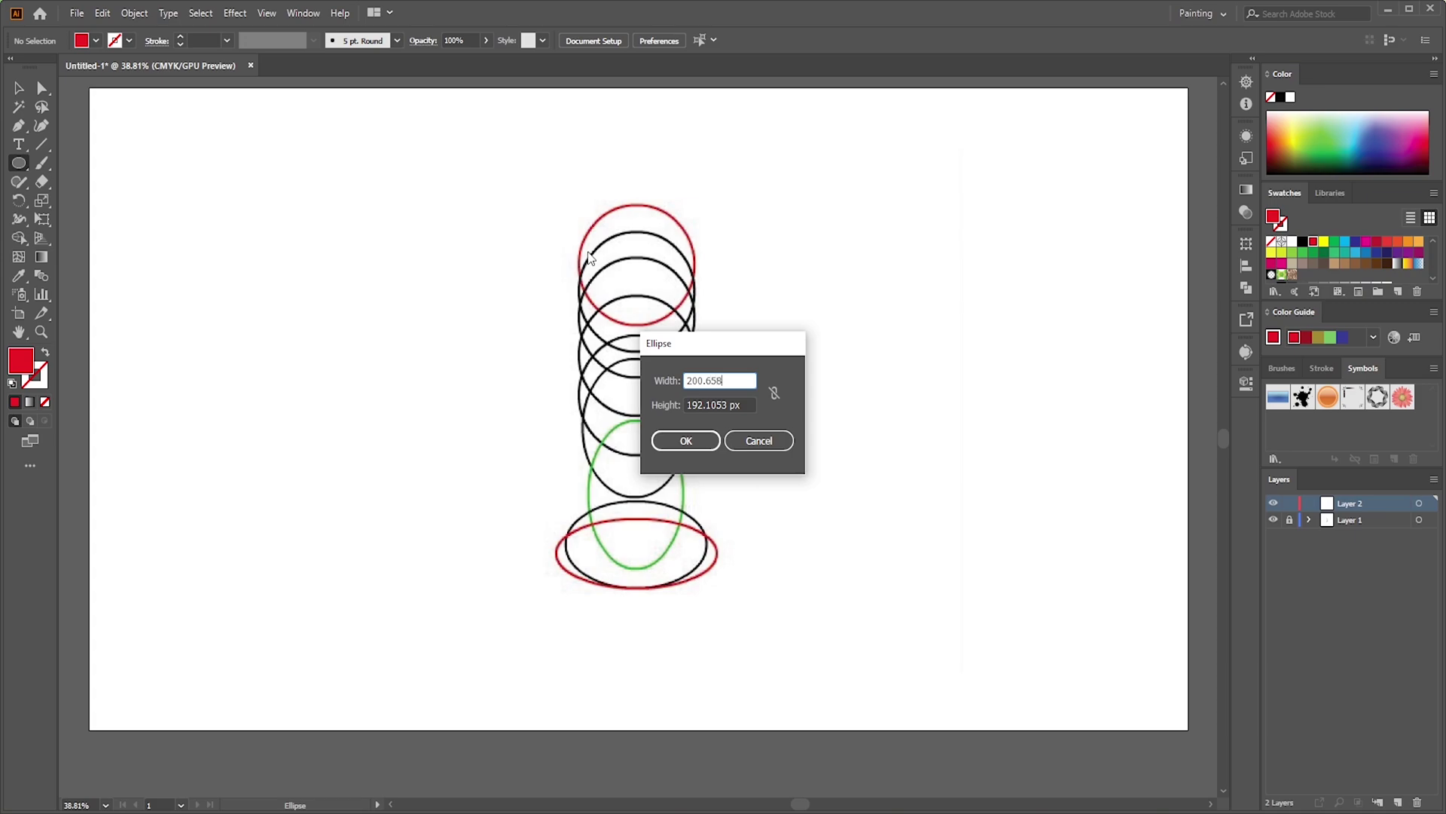
pyautogui.click(744, 404)
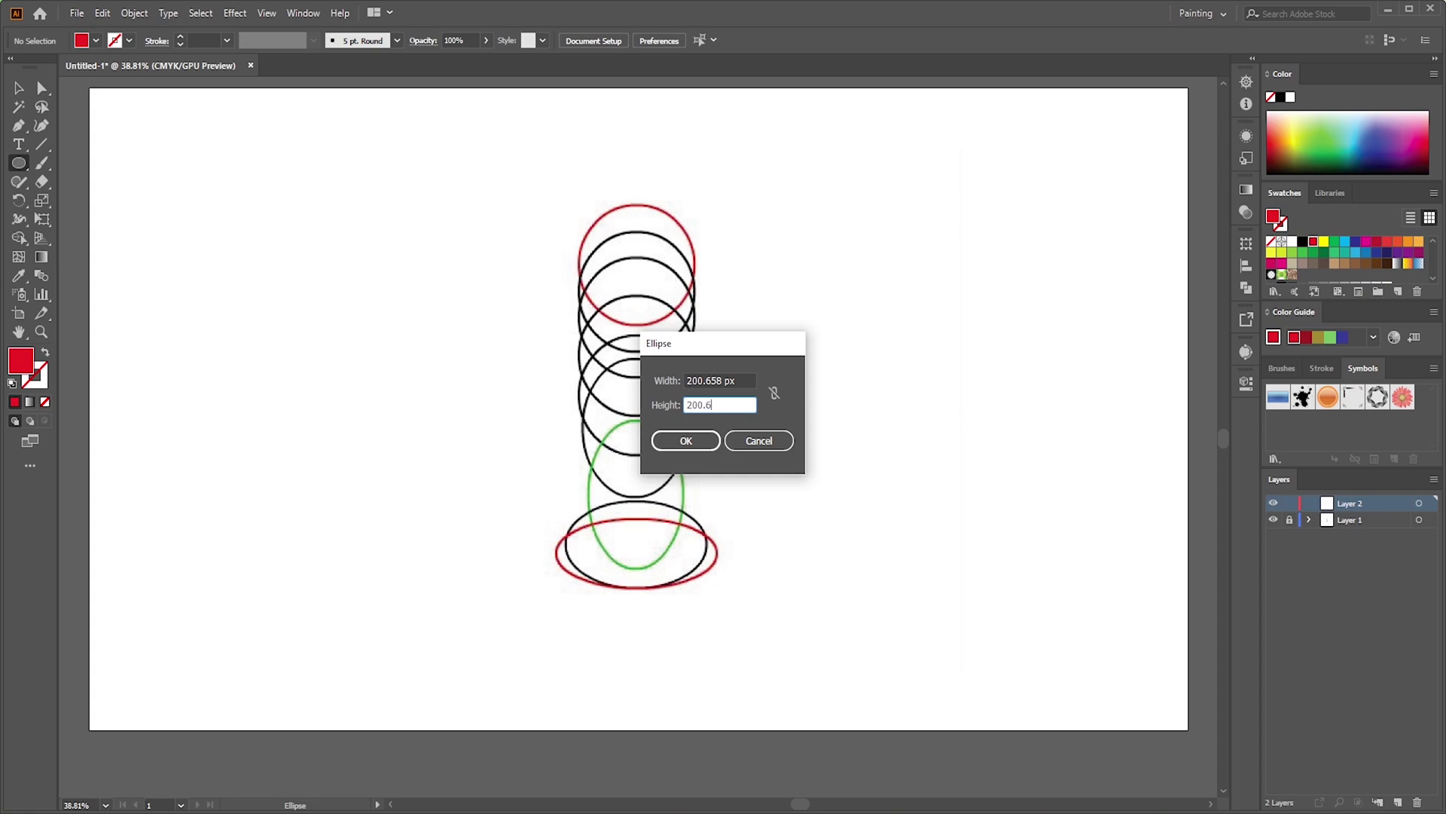
pyautogui.click(682, 445)
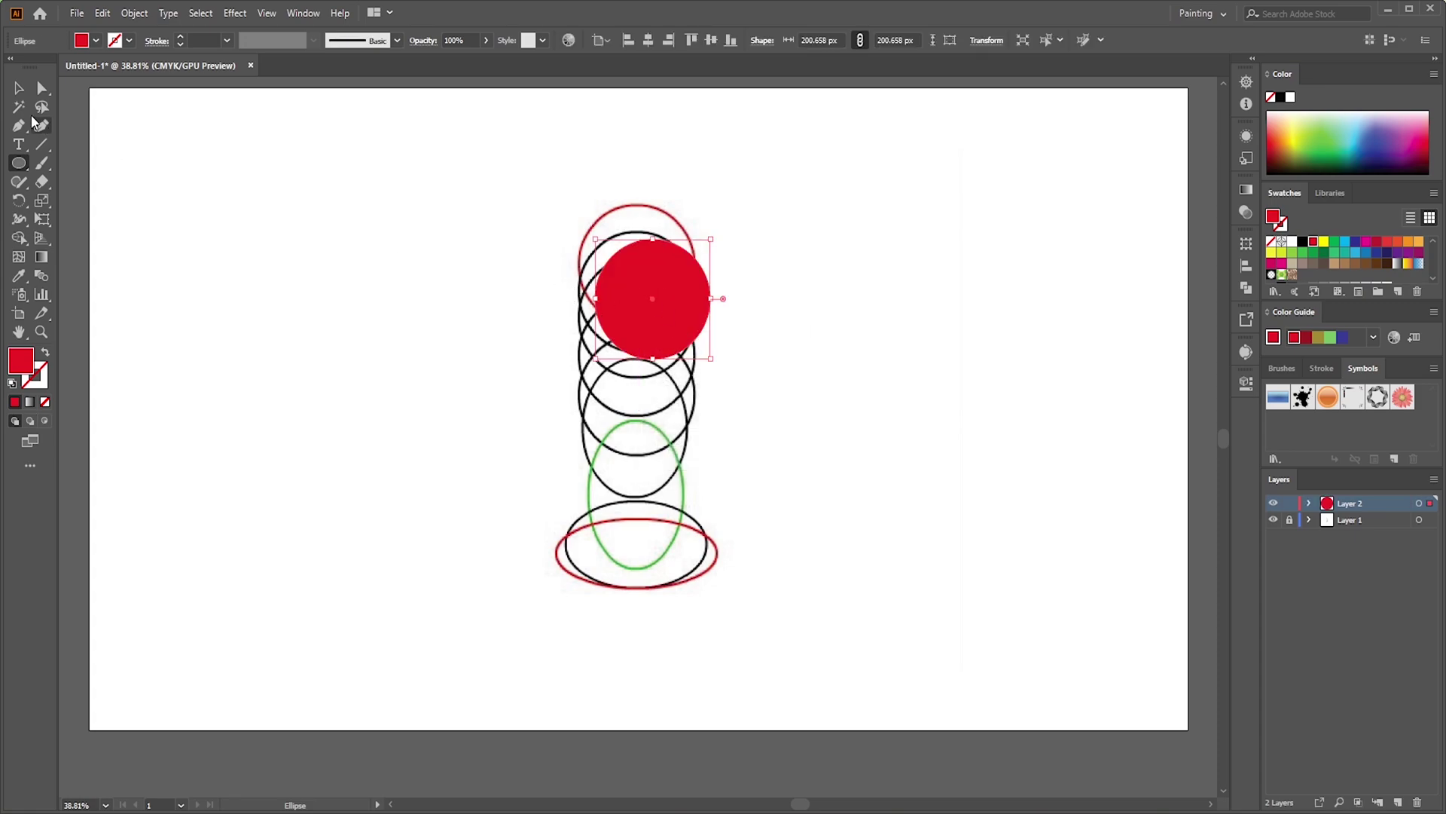
pyautogui.click(28, 90)
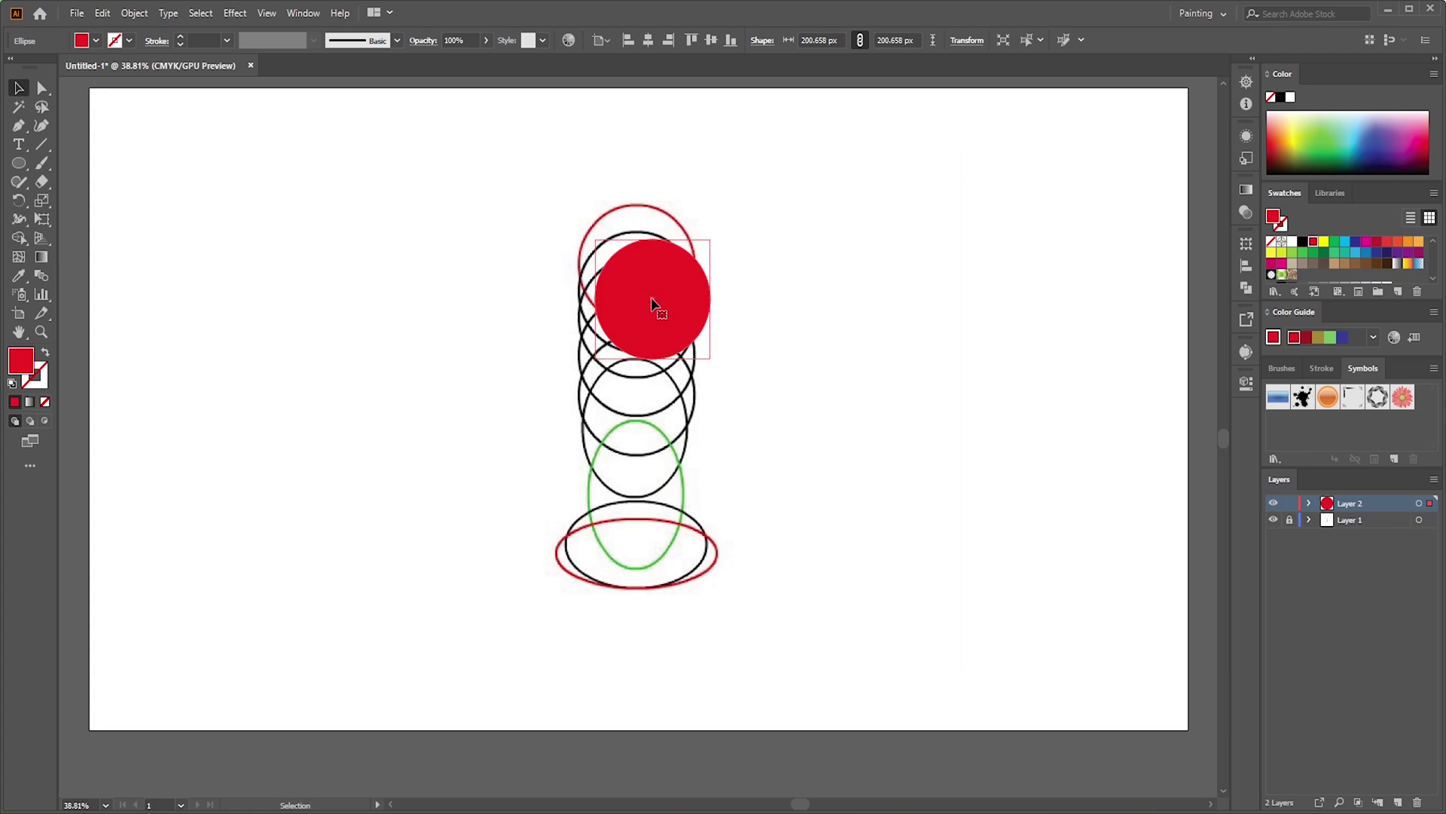
# Move the red circle left of the reference and add a yellow copy just below it.
pyautogui.moveTo(651, 298); pyautogui.dragTo(476, 270)
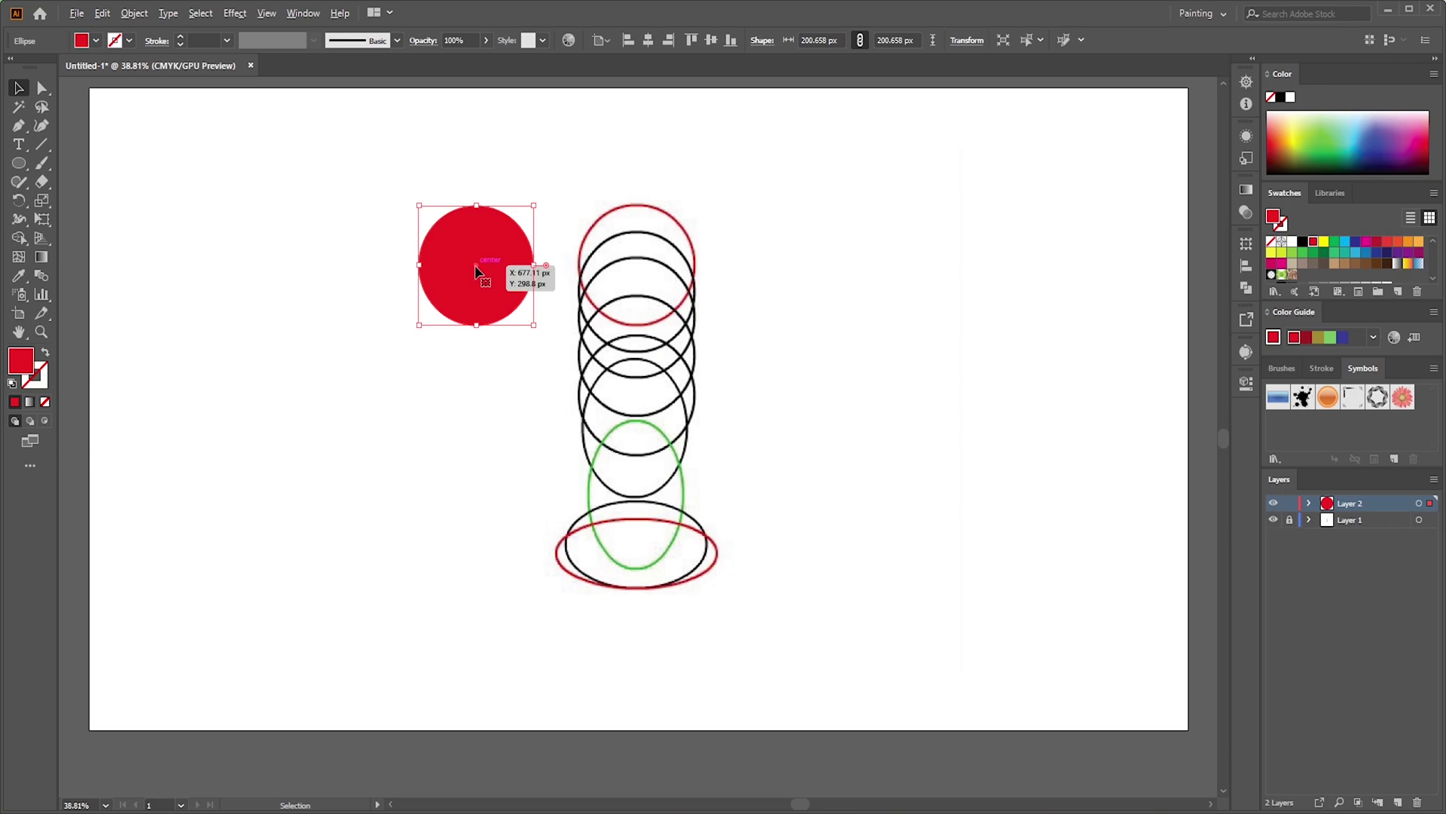
pyautogui.moveTo(482, 271); pyautogui.dragTo(637, 295)
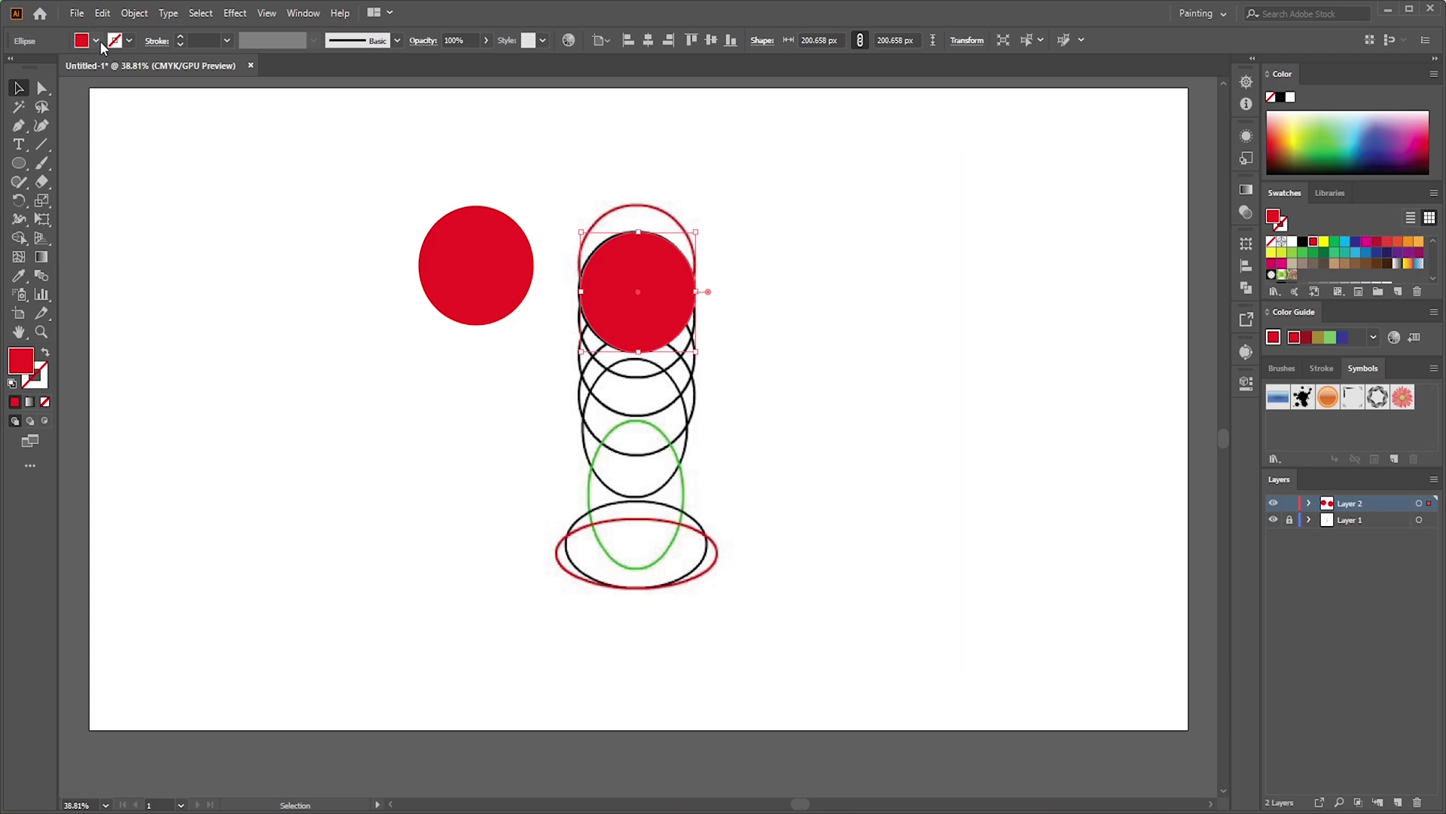
pyautogui.click(97, 41)
pyautogui.click(63, 67)
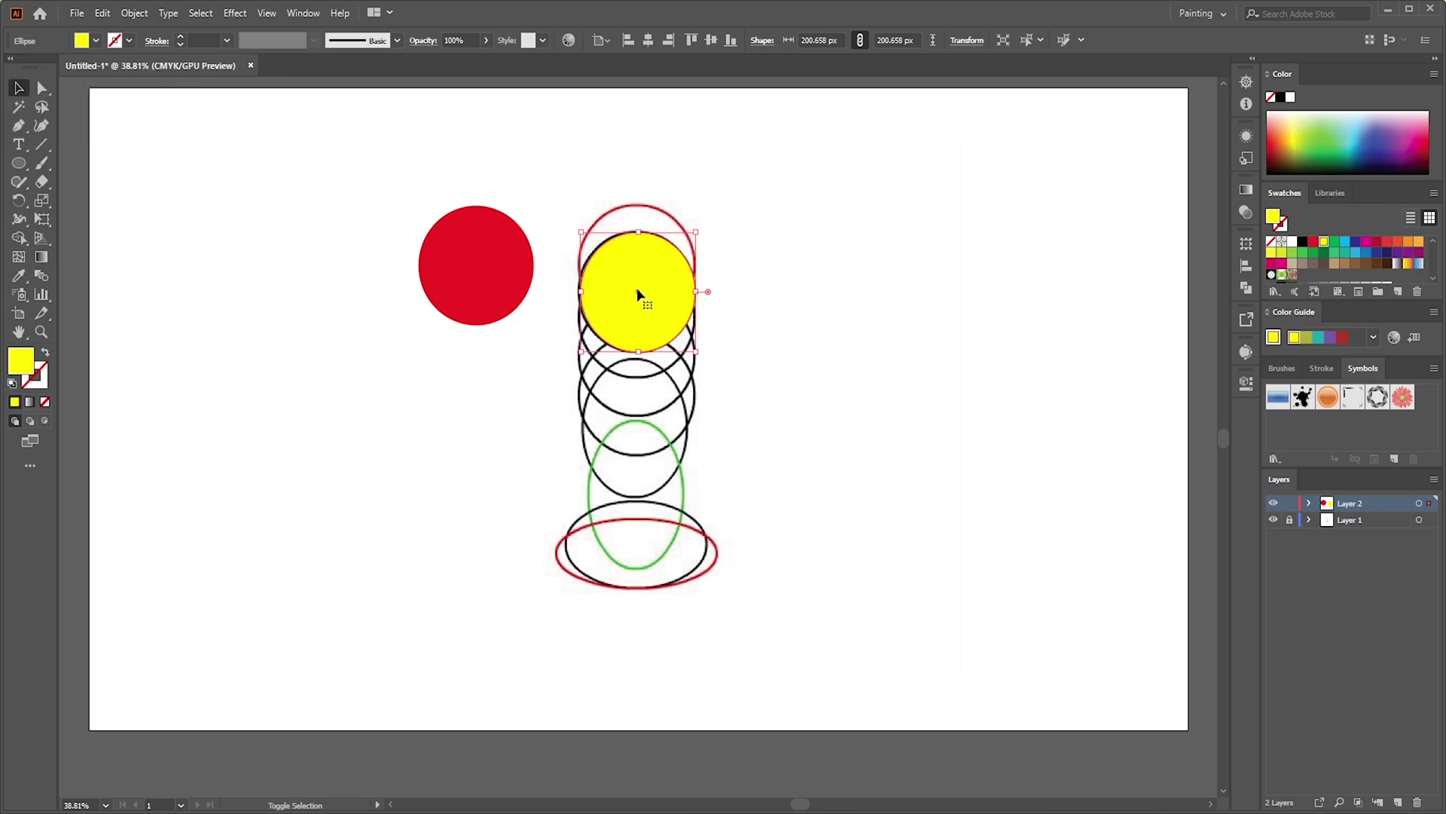
pyautogui.moveTo(638, 294); pyautogui.dragTo(688, 426)
# Add green and orange copies, stretching the orange one into a taller ellipse.
pyautogui.click(96, 40)
pyautogui.click(73, 66)
pyautogui.click(96, 40)
pyautogui.click(134, 71)
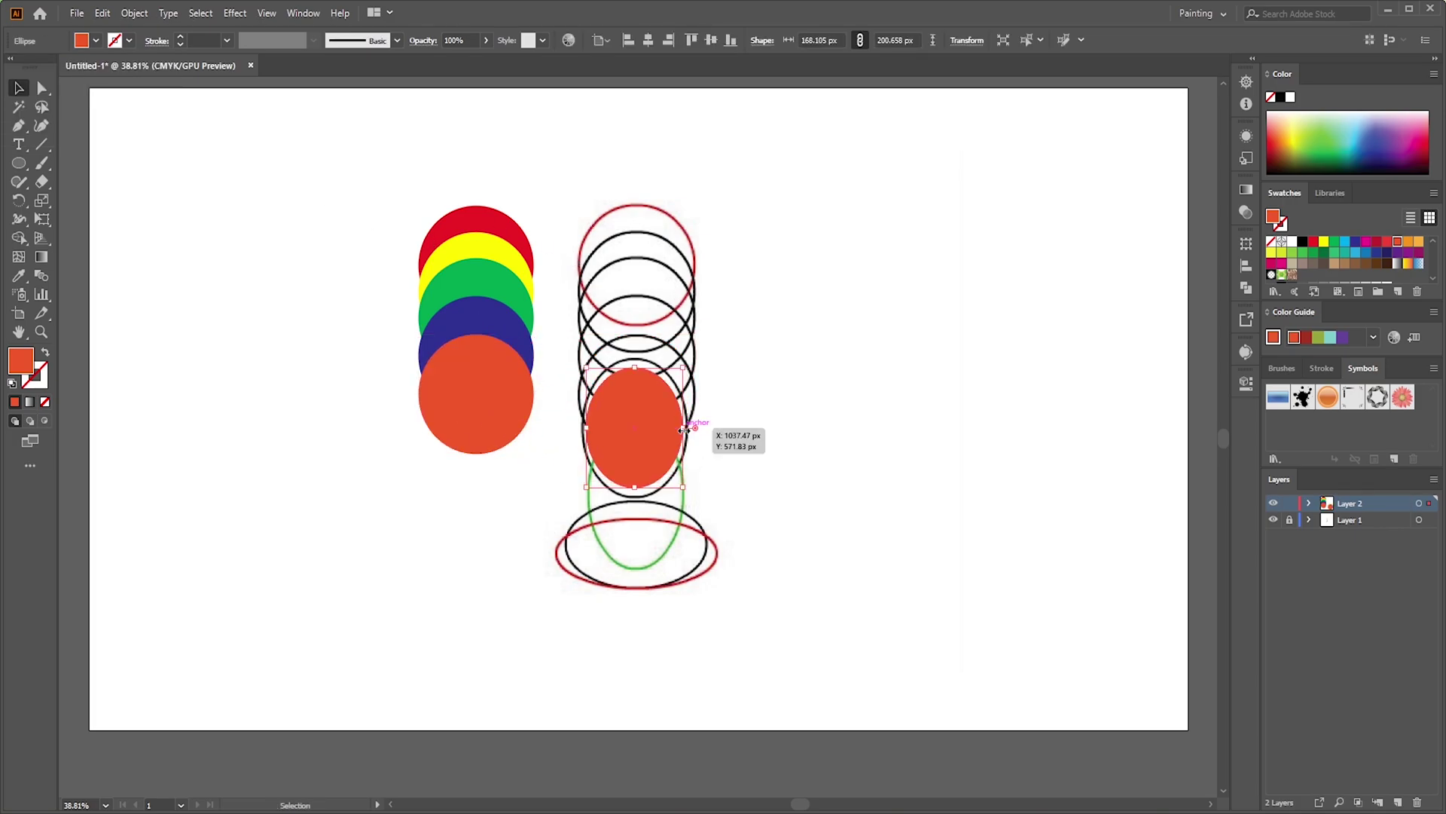
pyautogui.moveTo(634, 368); pyautogui.dragTo(637, 358)
pyautogui.moveTo(687, 427); pyautogui.dragTo(682, 497)
# Add a narrower, longer cyan ellipse and a navy copy to the stack.
pyautogui.click(96, 40)
pyautogui.click(128, 68)
pyautogui.moveTo(635, 428); pyautogui.dragTo(639, 555)
pyautogui.click(96, 40)
pyautogui.click(144, 76)
# Add a horizontal tan ellipse and a flattened purple ellipse at the stack's bottom.
pyautogui.moveTo(590, 470); pyautogui.dragTo(712, 496)
pyautogui.moveTo(639, 548); pyautogui.dragTo(723, 549)
pyautogui.click(96, 40)
pyautogui.click(98, 88)
pyautogui.moveTo(638, 504); pyautogui.dragTo(477, 561)
pyautogui.click(95, 40)
pyautogui.click(161, 76)
pyautogui.moveTo(373, 192); pyautogui.dragTo(415, 227)
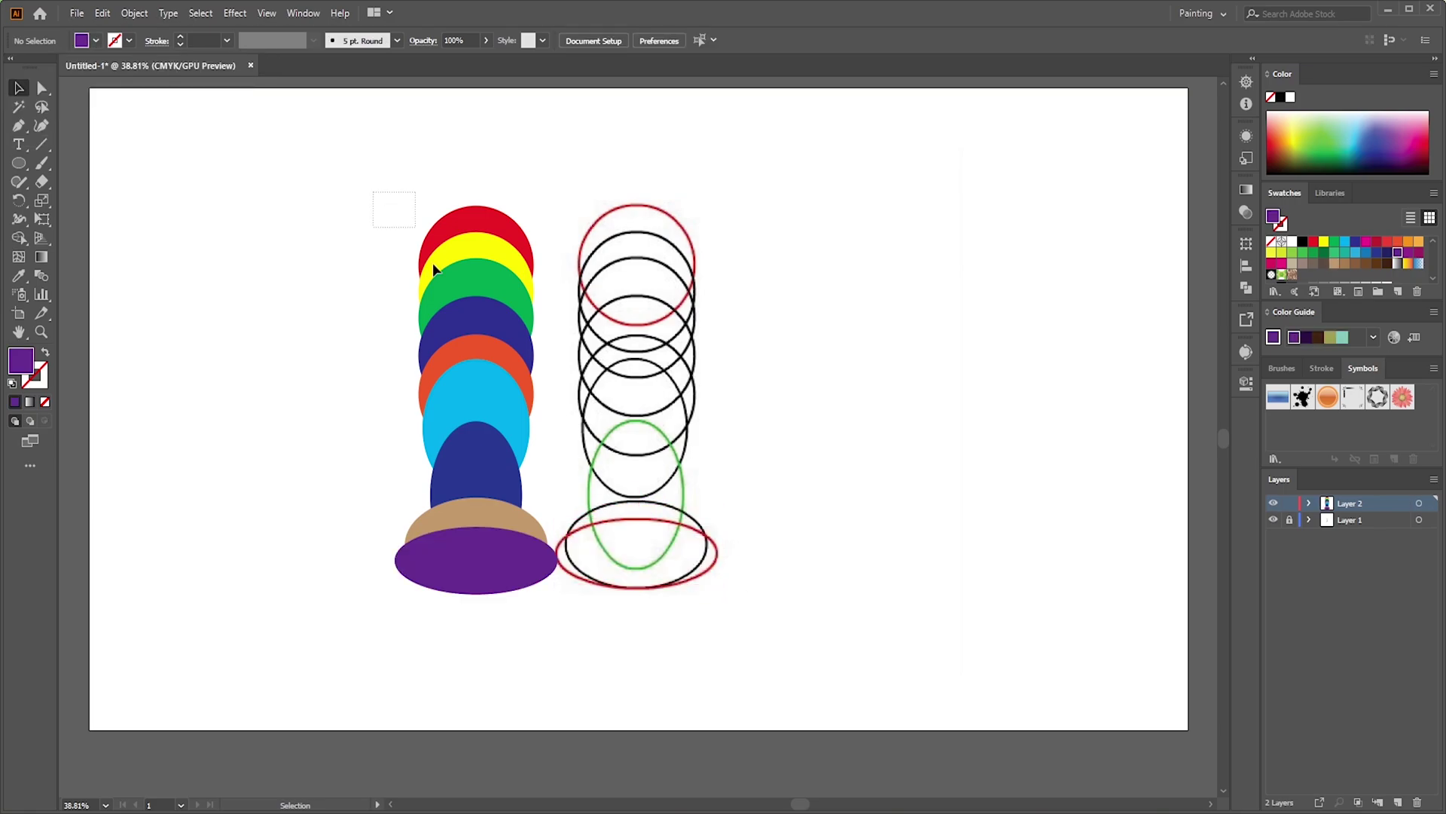
# Select the whole coloured ellipse stack and group it.
pyautogui.moveTo(506, 374); pyautogui.dragTo(550, 615)
pyautogui.press('a')
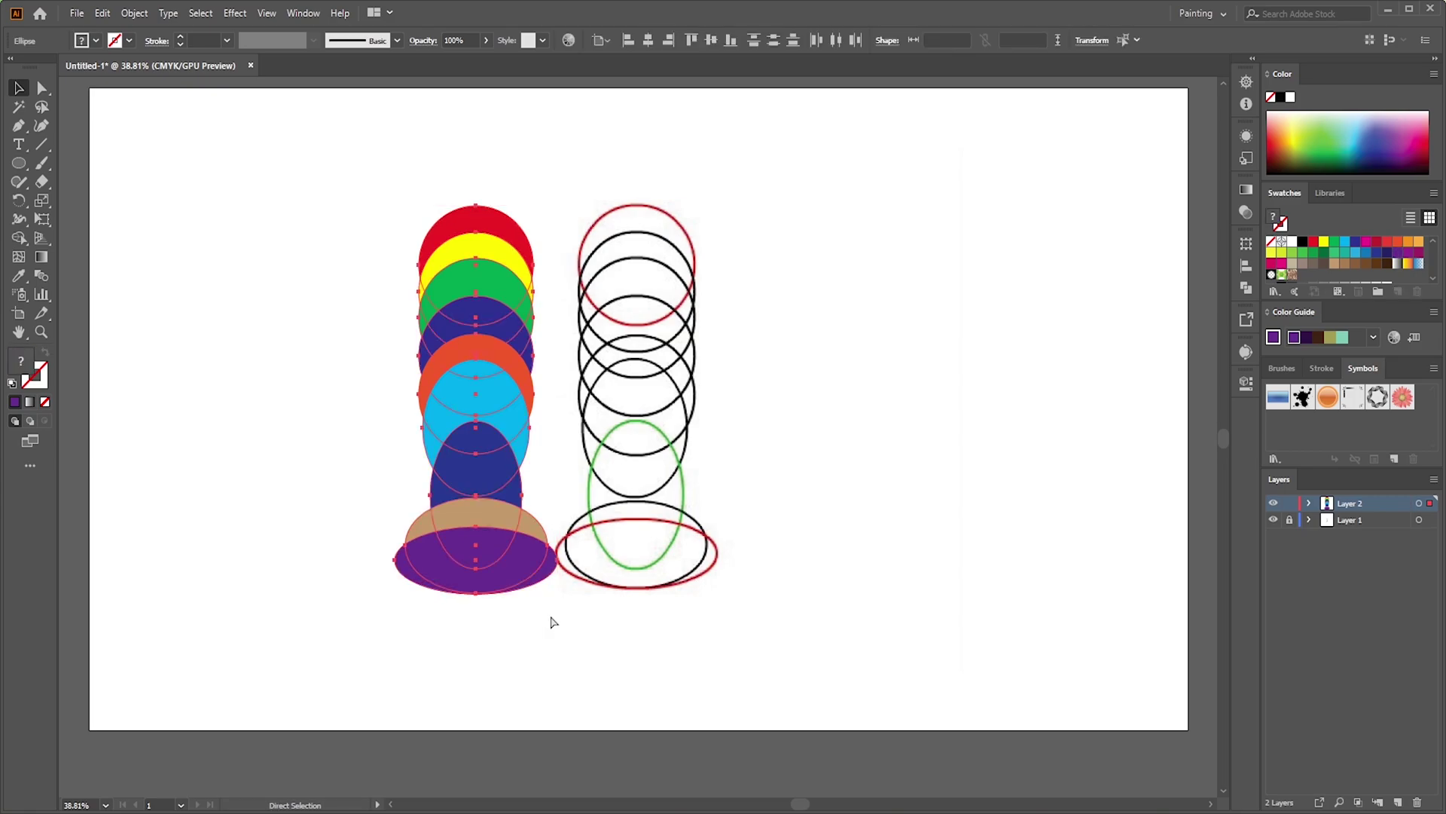
pyautogui.press('v')
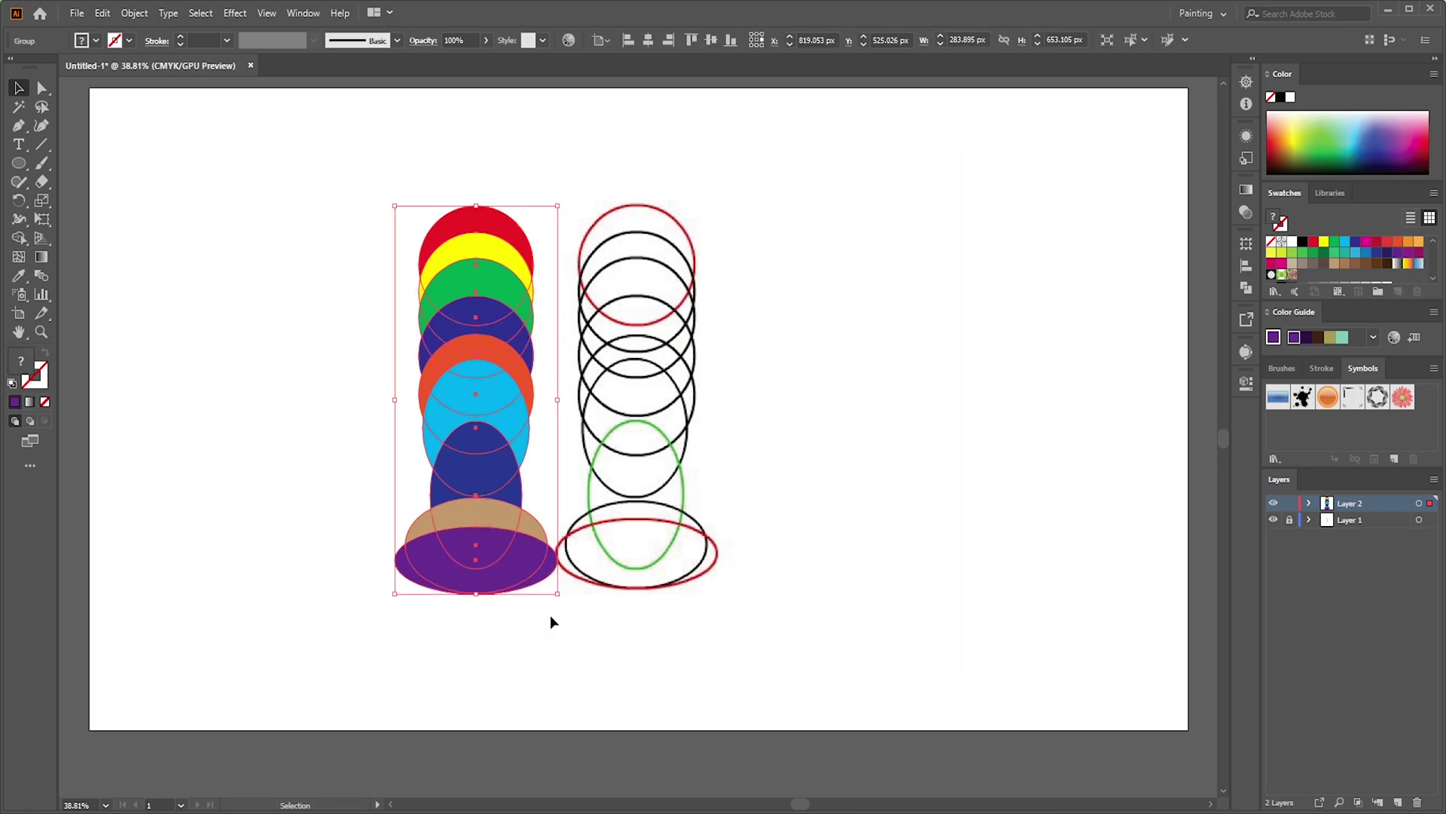
# Create a new document with nine 1920 × 1080 px artboards.
pyautogui.click(550, 615)
pyautogui.hotkey('ctrl', 'n')
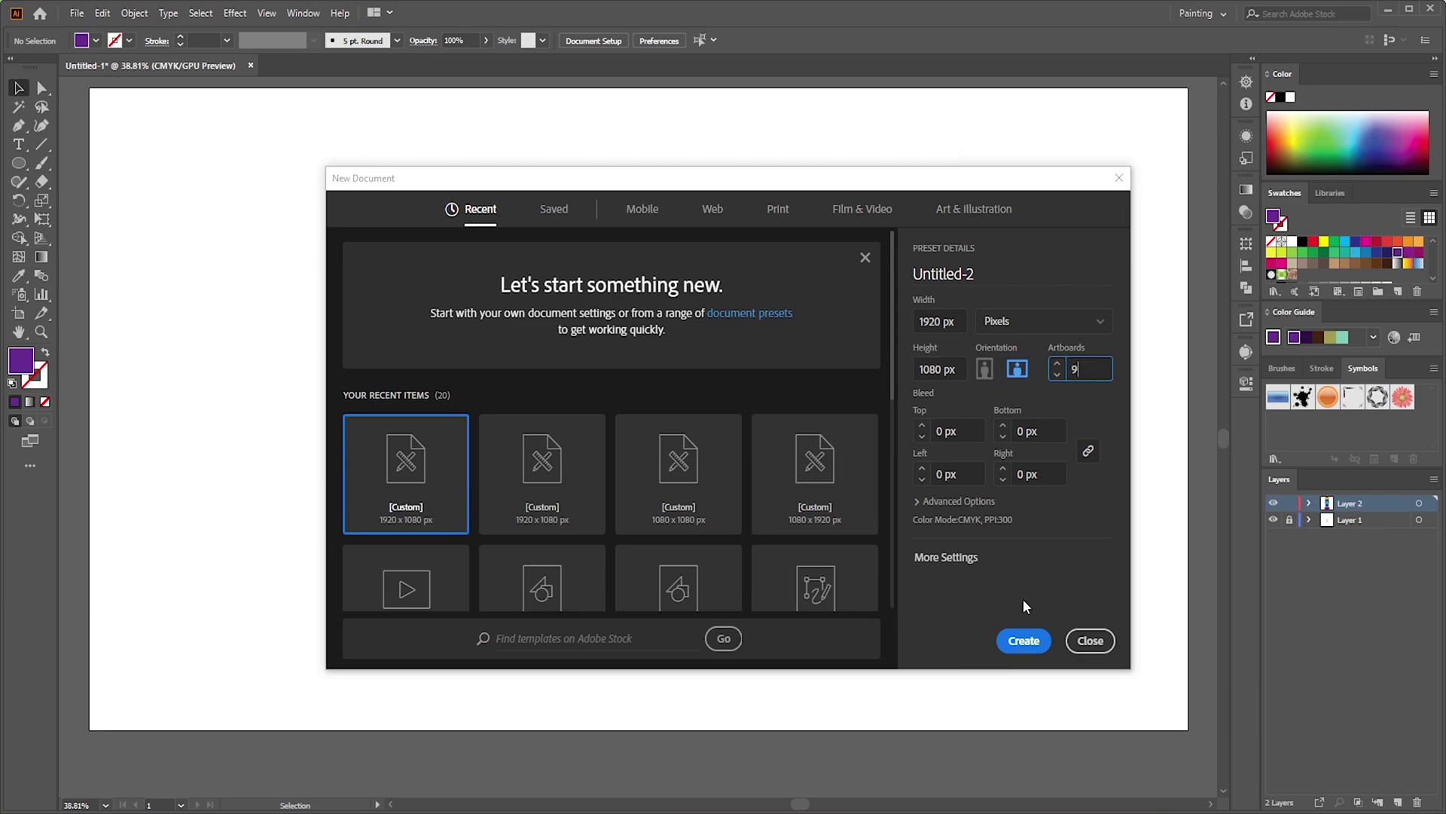
pyautogui.click(1024, 642)
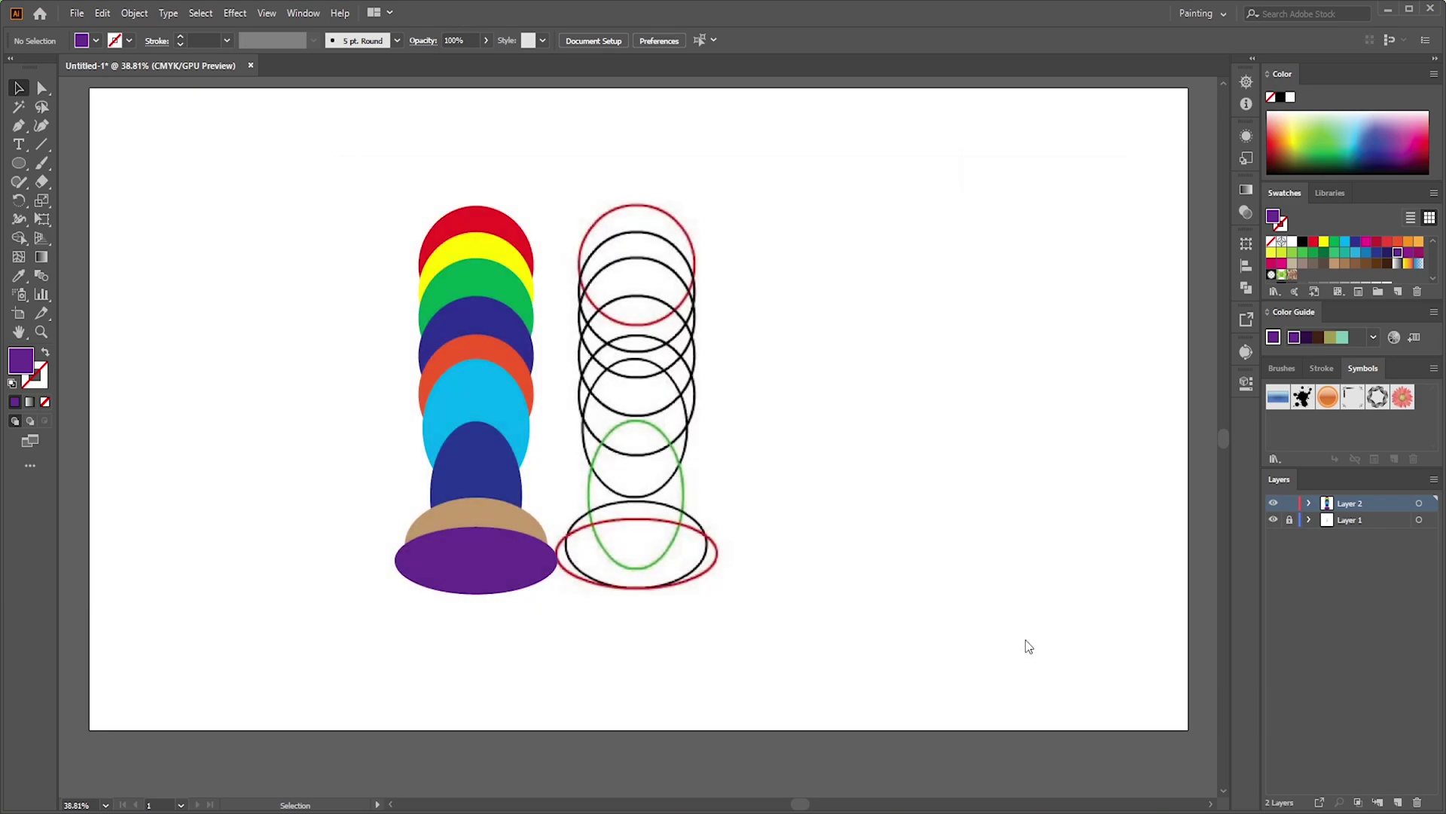
# Cover all nine artboards with a light orange rectangle, lock that layer and add a new one.
pyautogui.moveTo(21, 169); pyautogui.dragTo(84, 161)
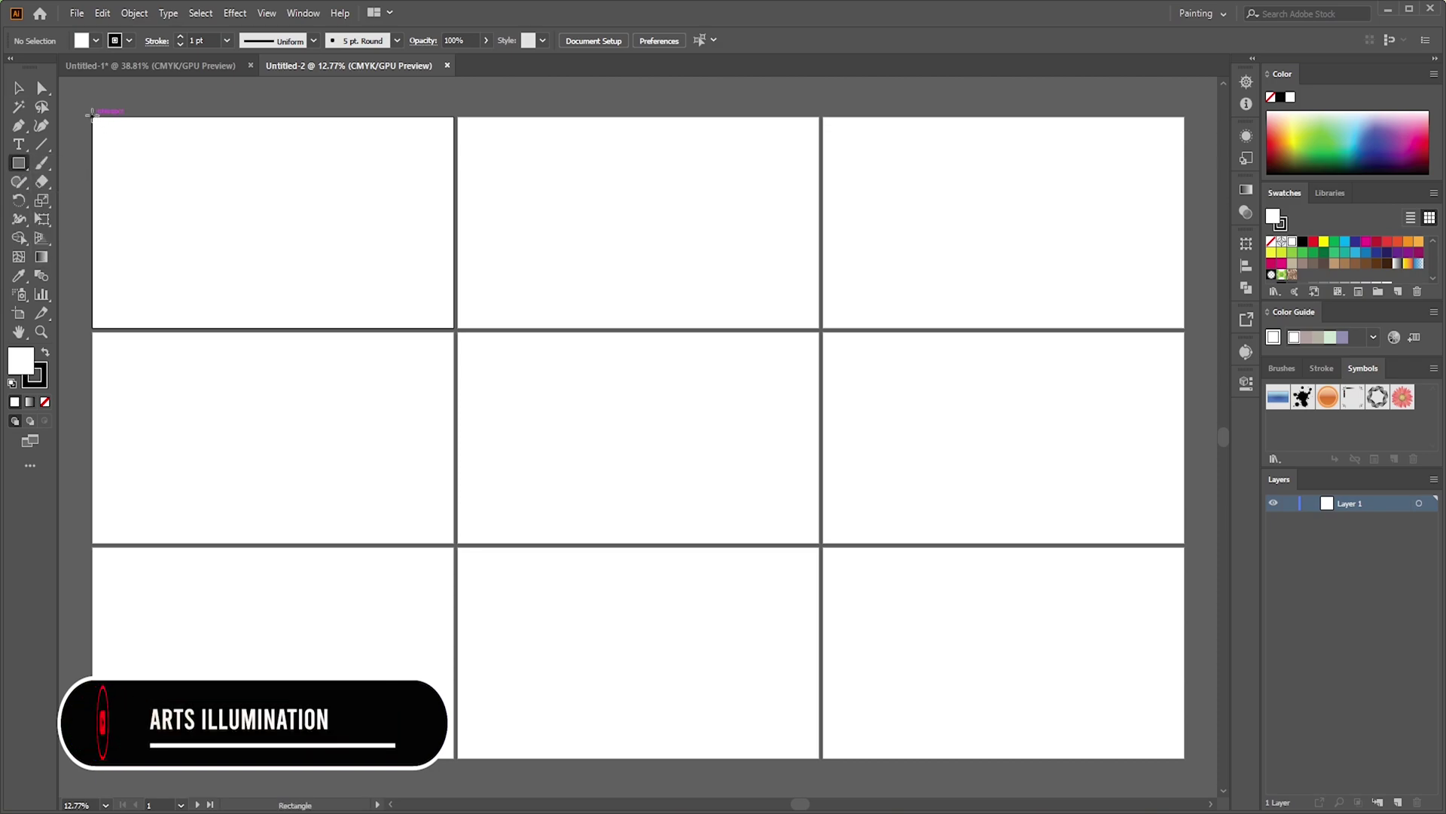
pyautogui.moveTo(92, 117)
pyautogui.mouseDown()
pyautogui.moveTo(727, 482)
pyautogui.moveTo(1017, 685)
pyautogui.moveTo(1185, 759)
pyautogui.mouseUp()
pyautogui.press('v')
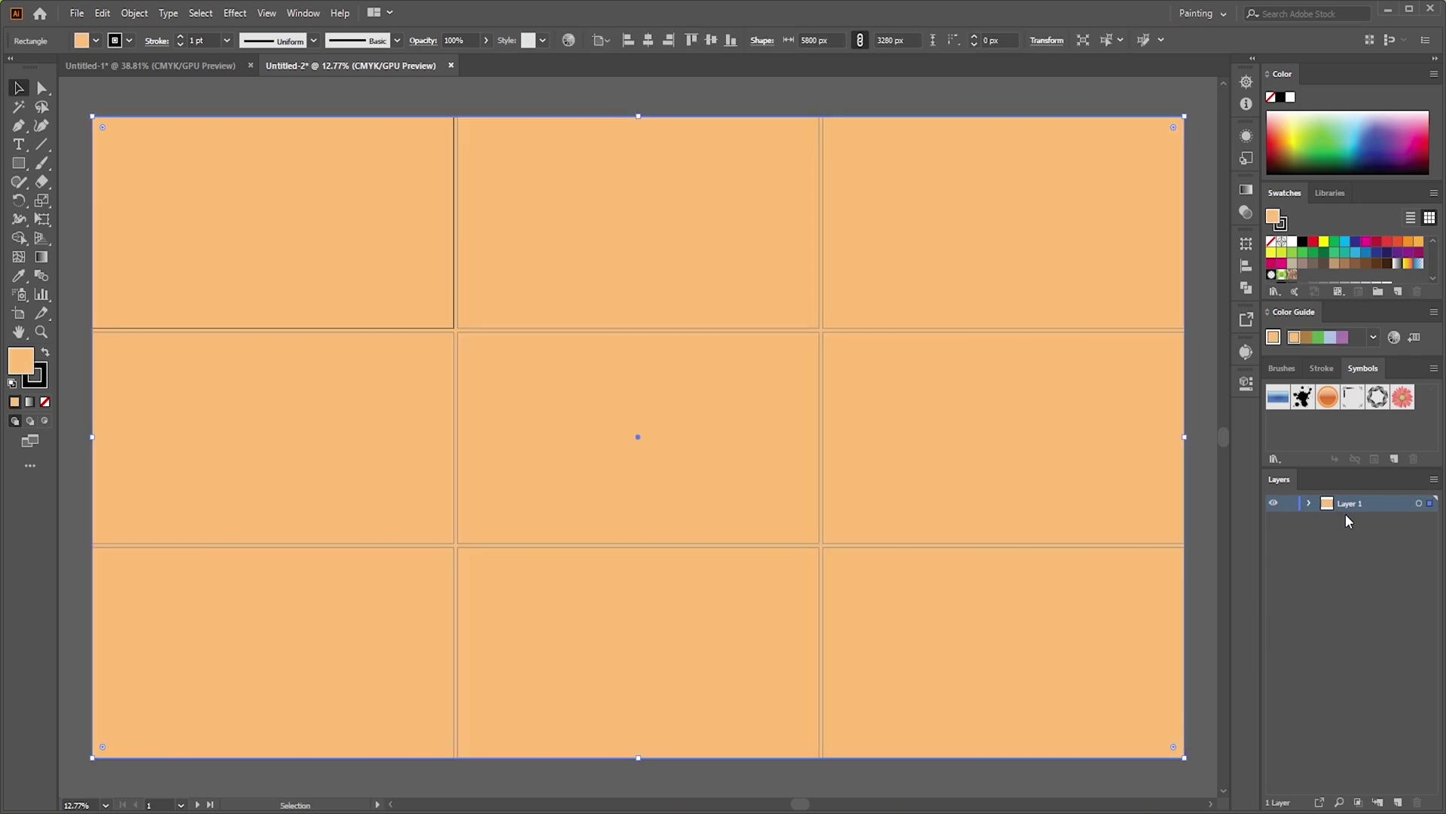
pyautogui.click(1290, 504)
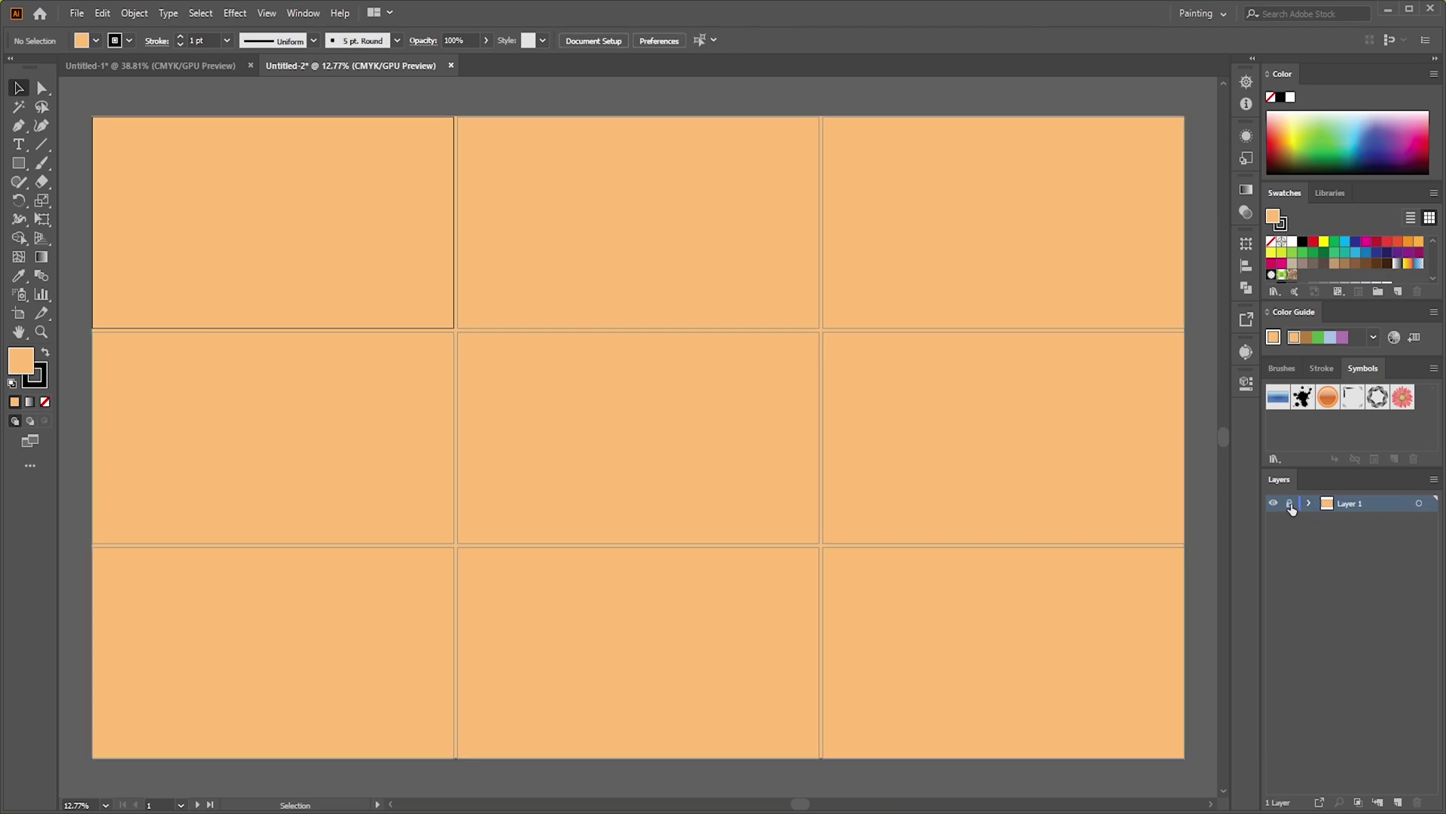
pyautogui.click(1397, 803)
pyautogui.scroll(3, 279, 173)
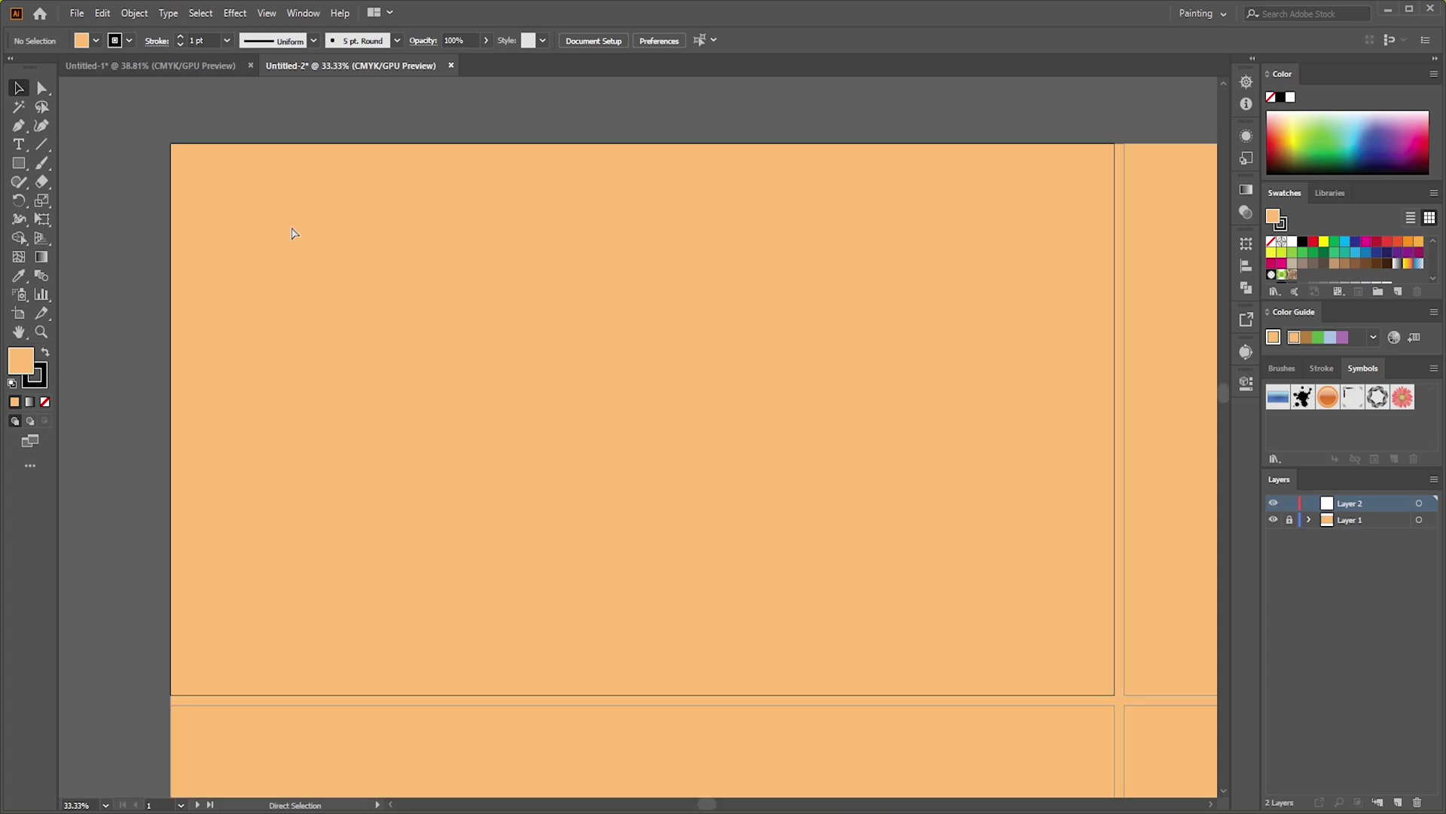
# Paste the ellipse stack and centre it on the first artboard.
pyautogui.hotkey('ctrl', 'v')
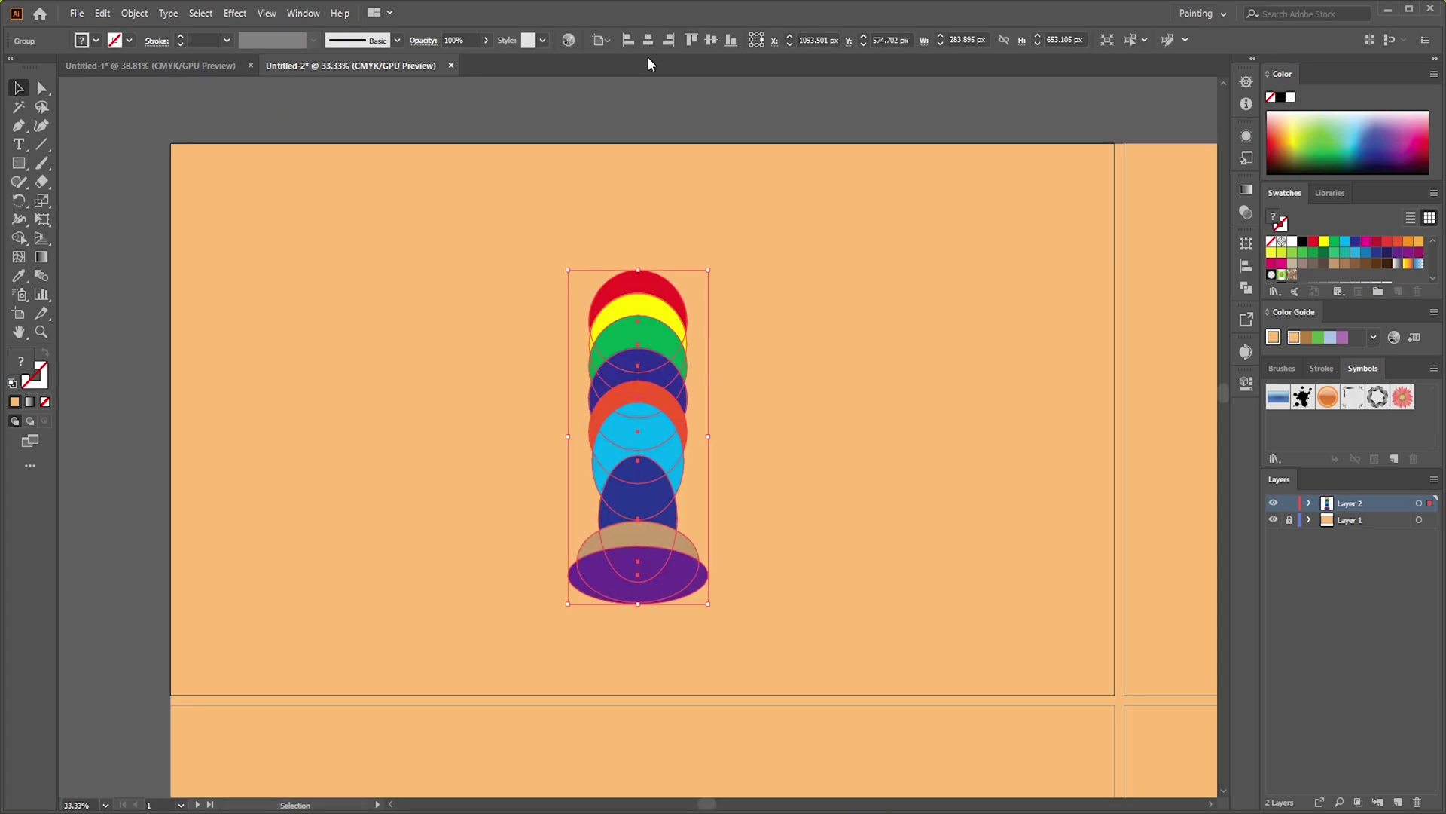
pyautogui.click(648, 40)
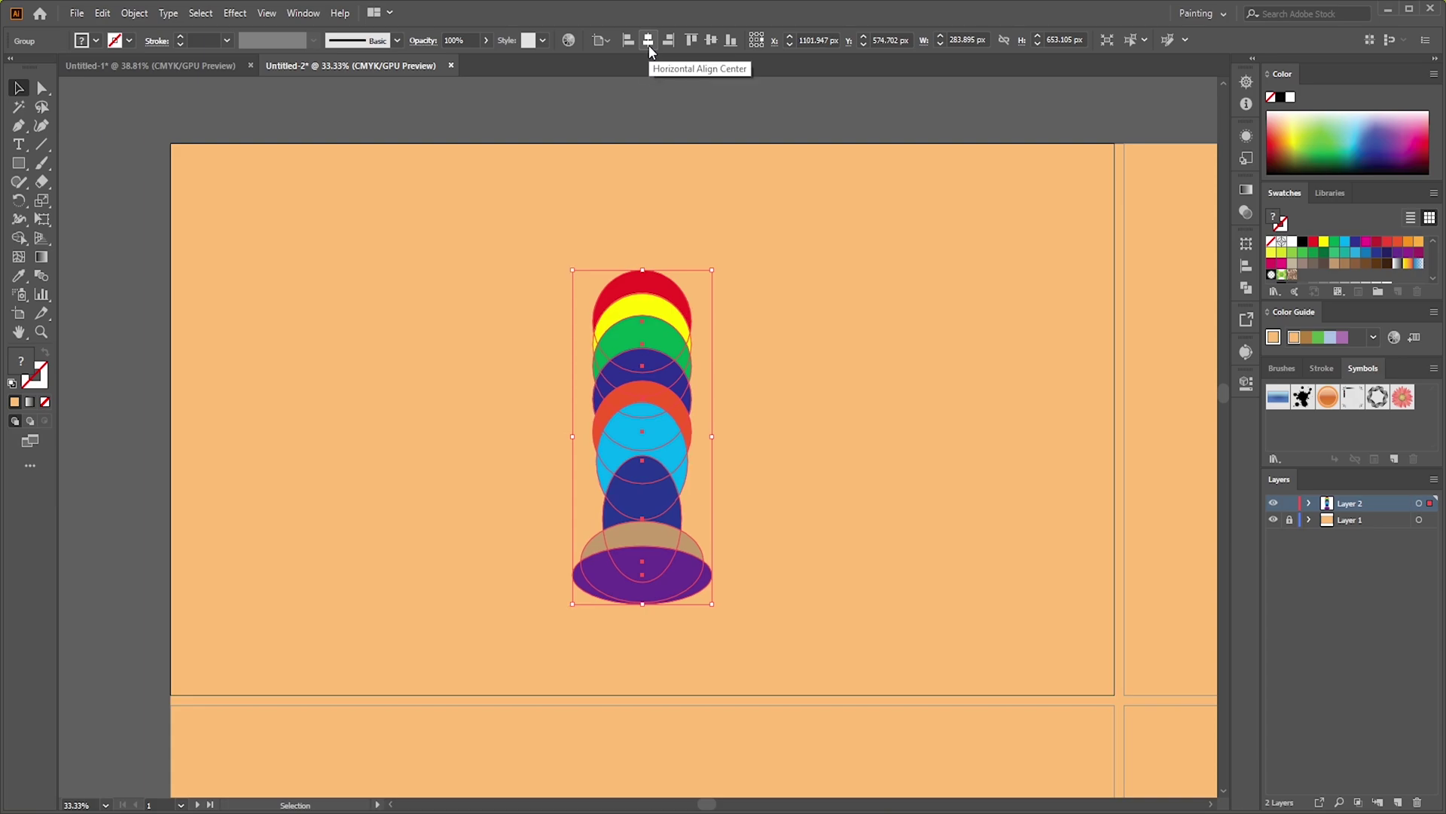
pyautogui.click(711, 41)
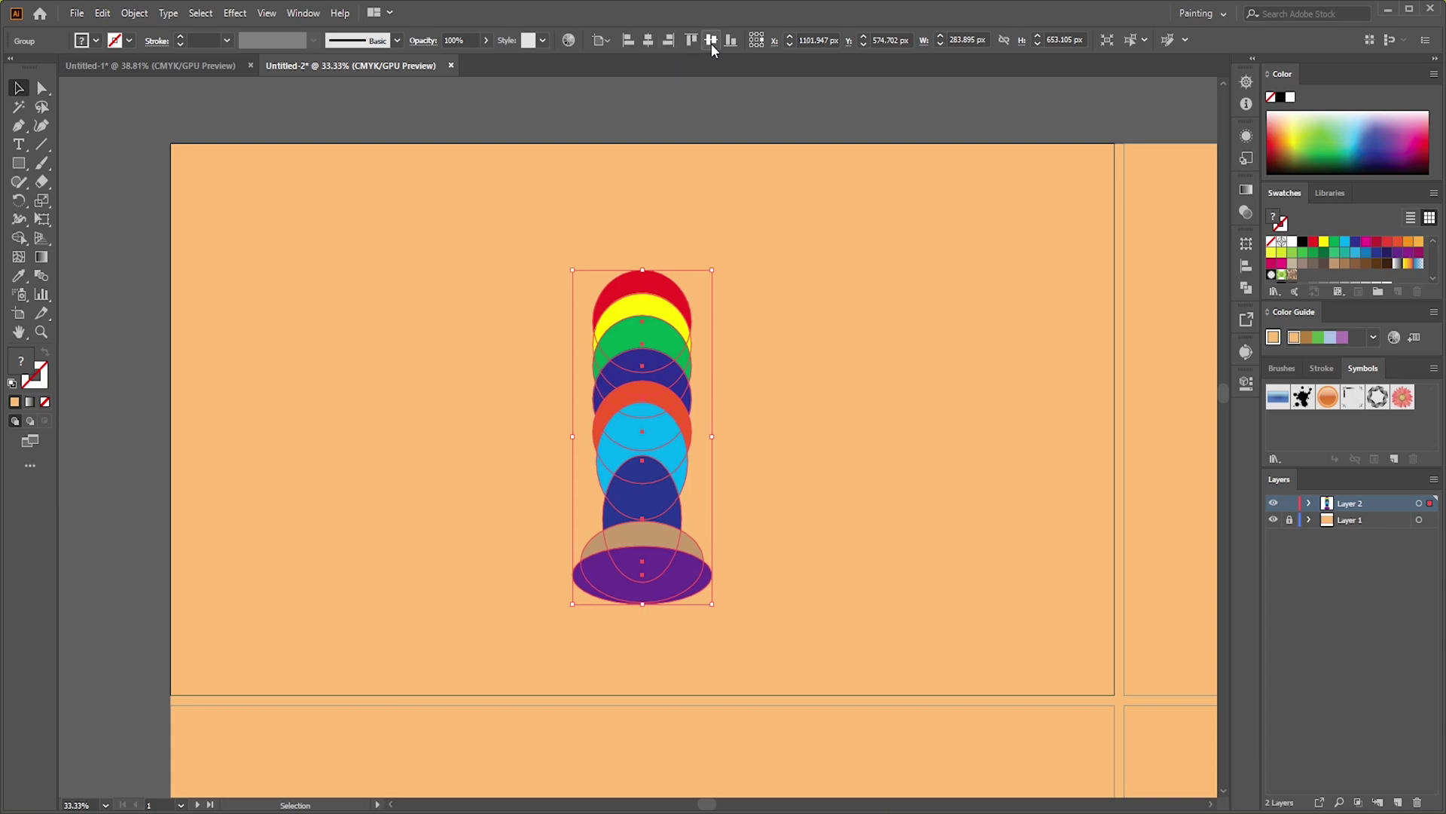
pyautogui.click(664, 131)
pyautogui.hotkey('ctrl', '-')
pyautogui.hotkey('ctrl', '-')
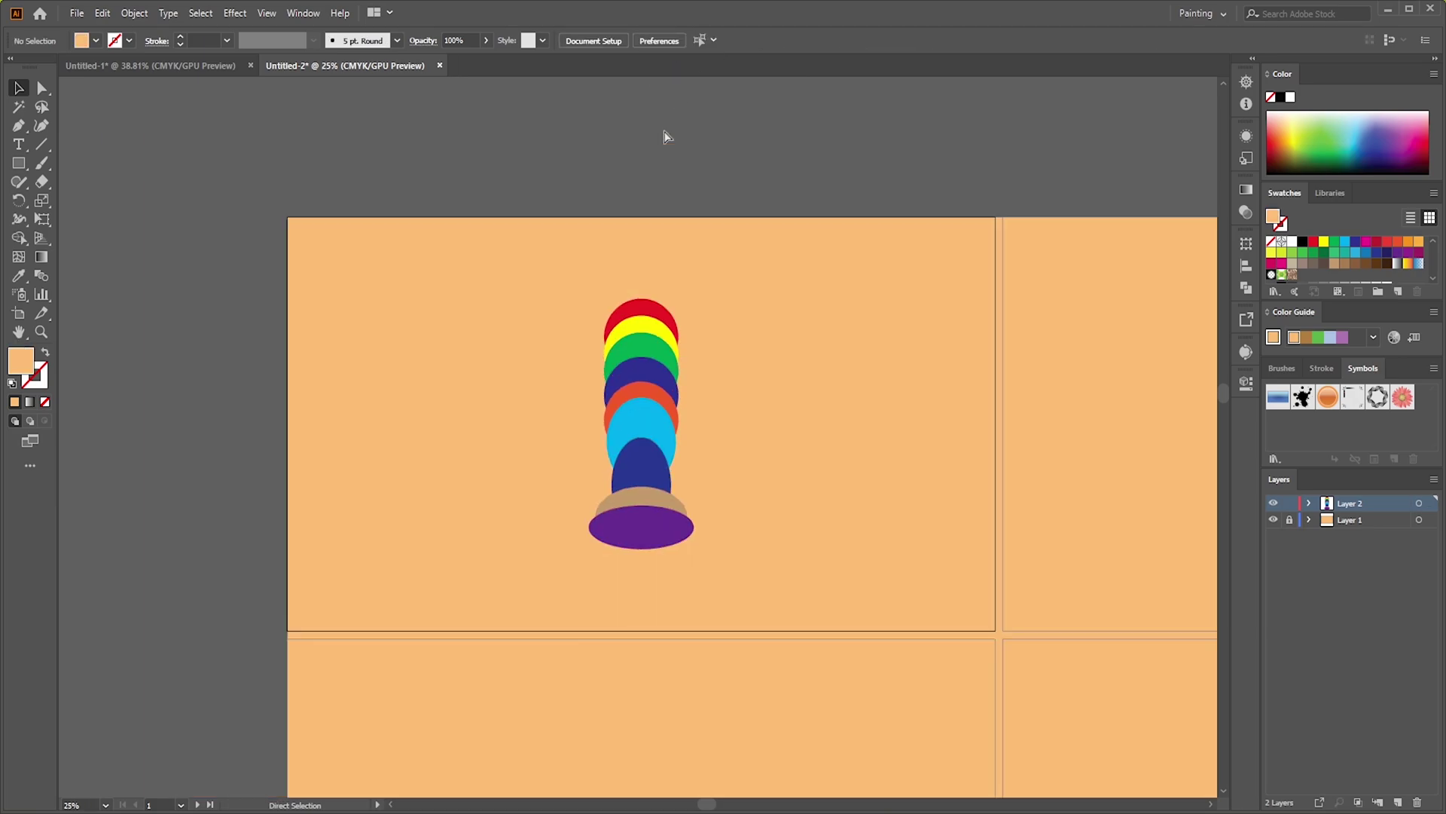
pyautogui.hscroll(5, 664, 135)
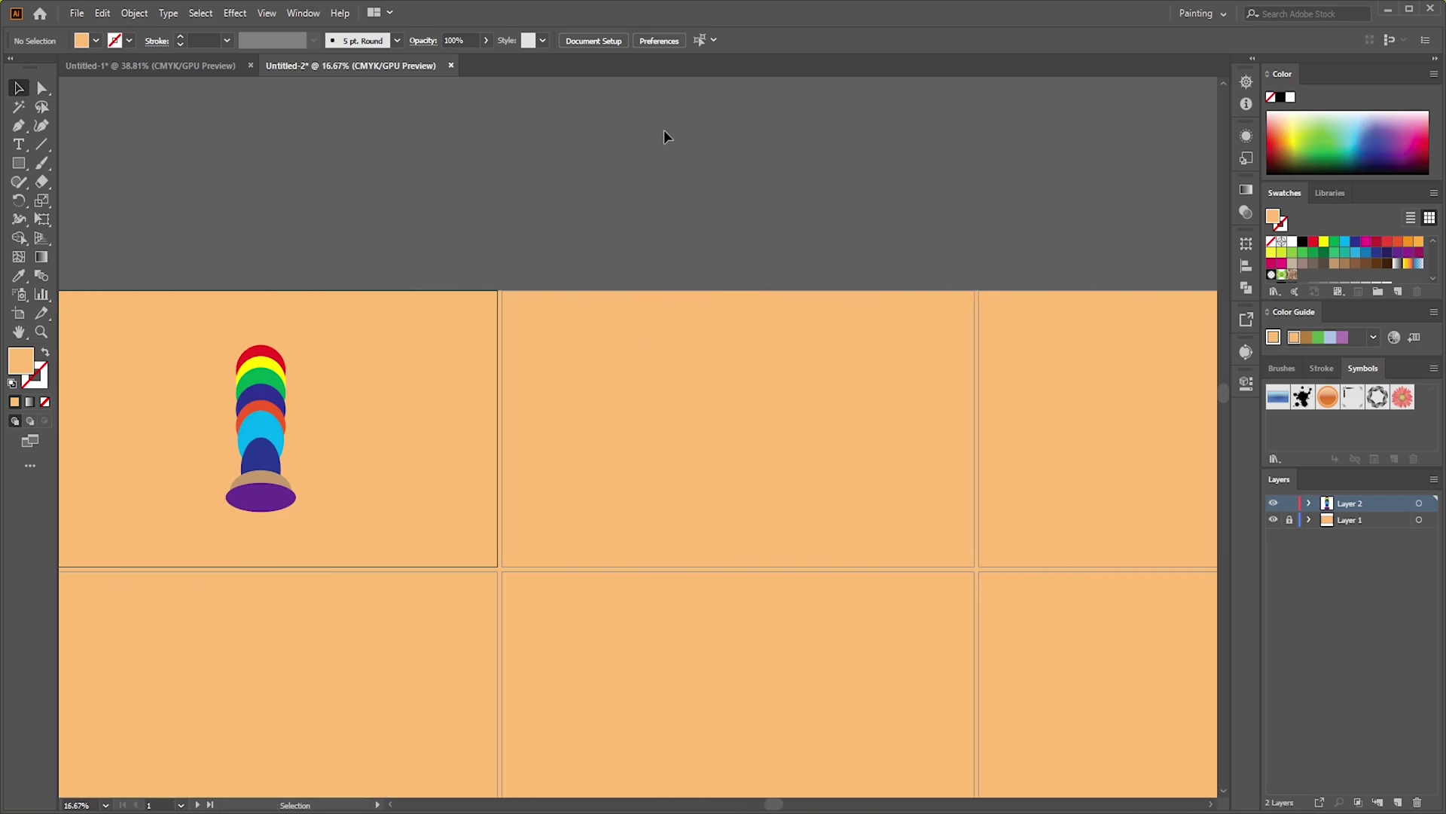
# Copy the group onto artboards 2 and 3 and align all three vertically.
pyautogui.click(168, 427)
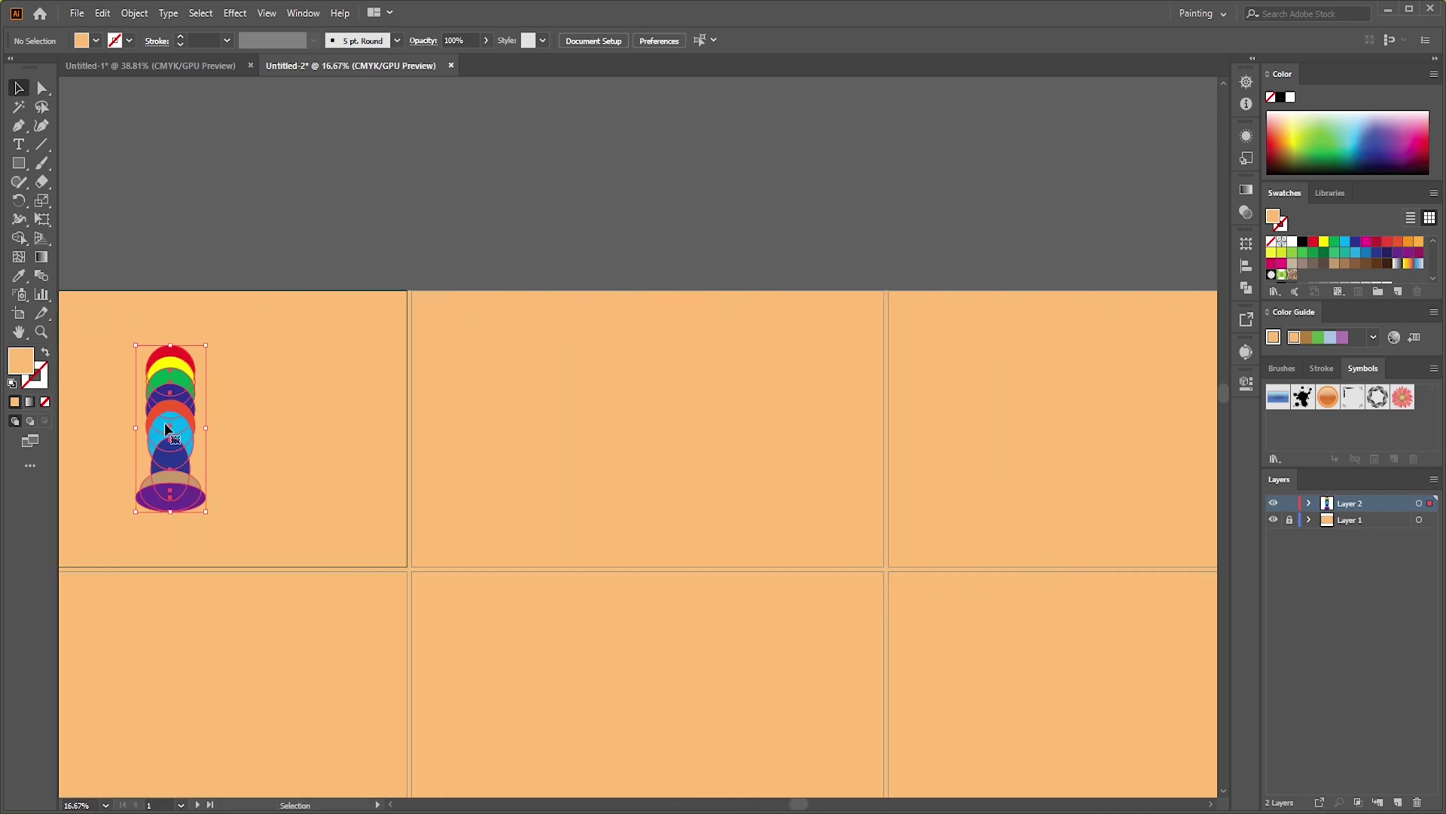
pyautogui.moveTo(166, 424); pyautogui.dragTo(642, 423)
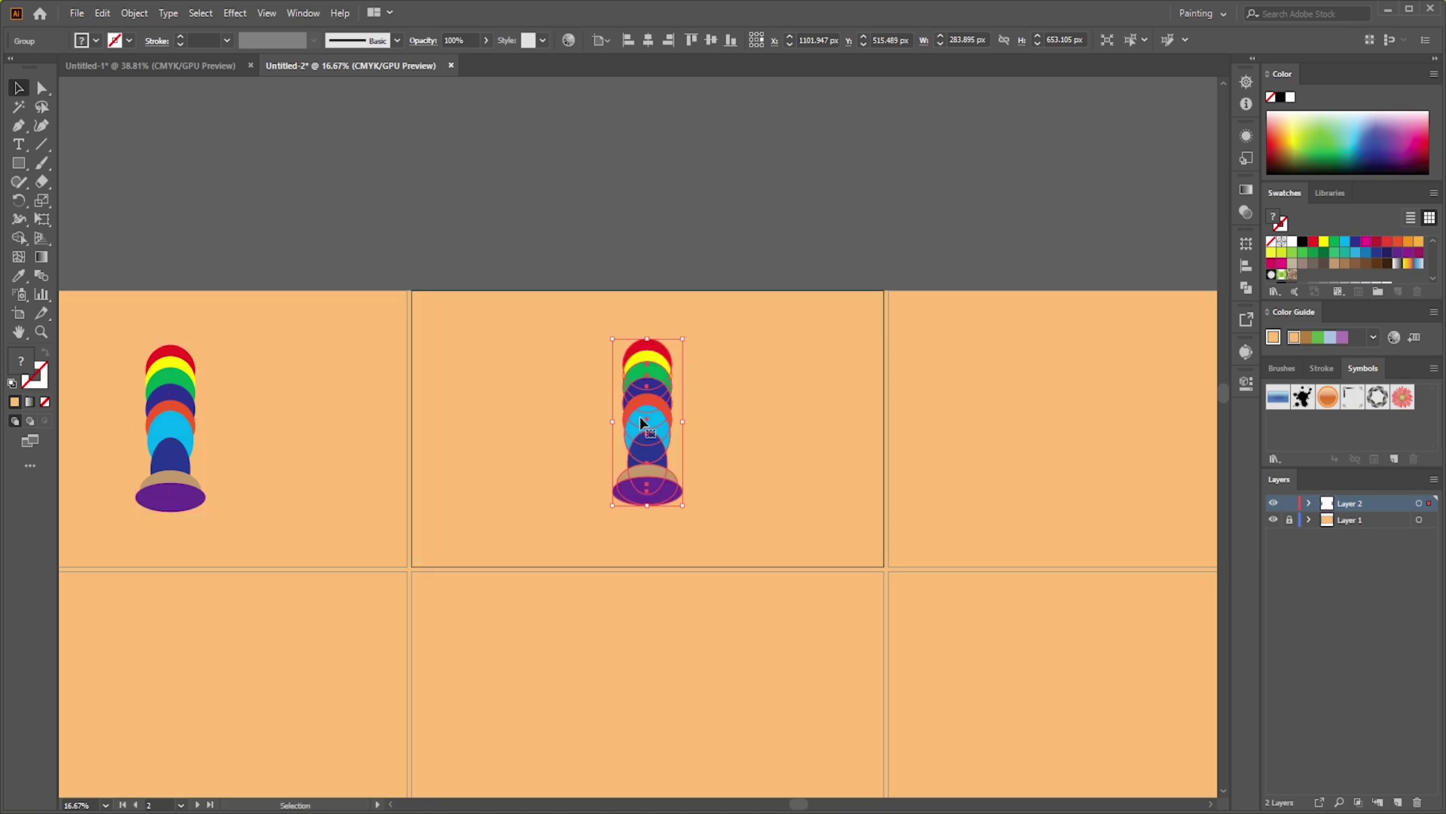
pyautogui.hotkey('ctrl', 'd')
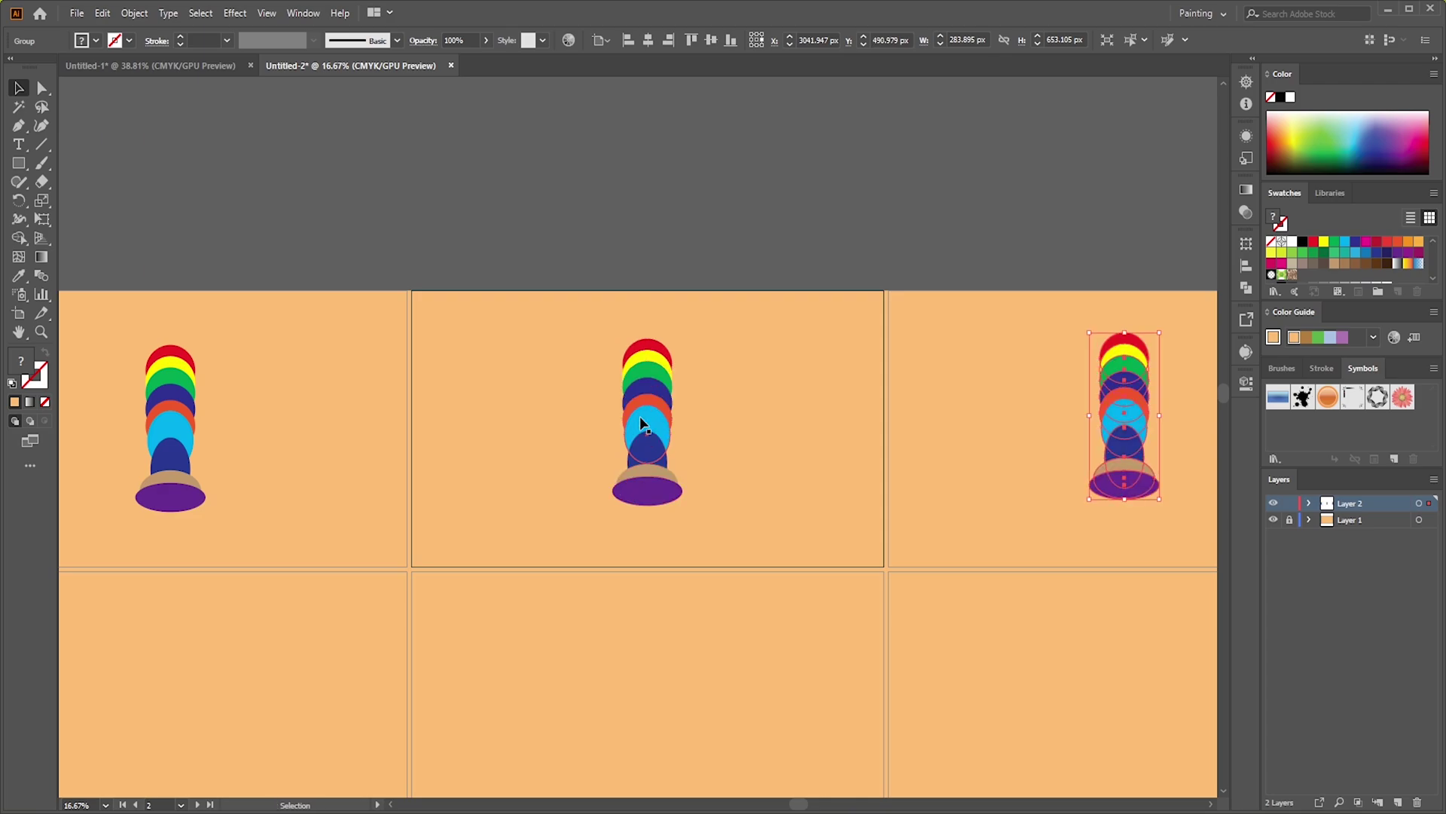
pyautogui.click(1134, 434)
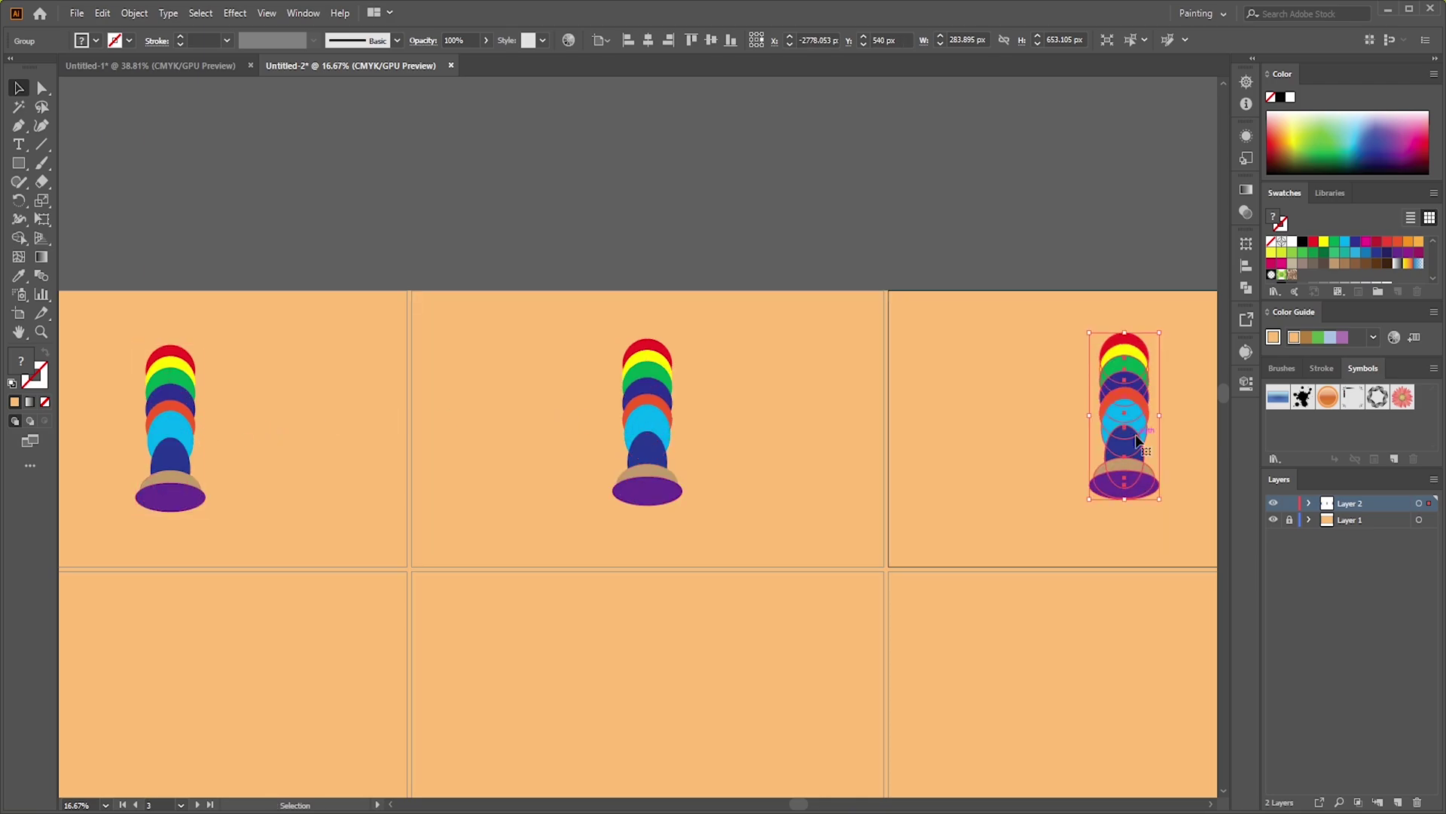
pyautogui.keyDown('shift'); pyautogui.click(649, 409); pyautogui.keyUp('shift')
pyautogui.keyDown('shift'); pyautogui.click(151, 415); pyautogui.keyUp('shift')
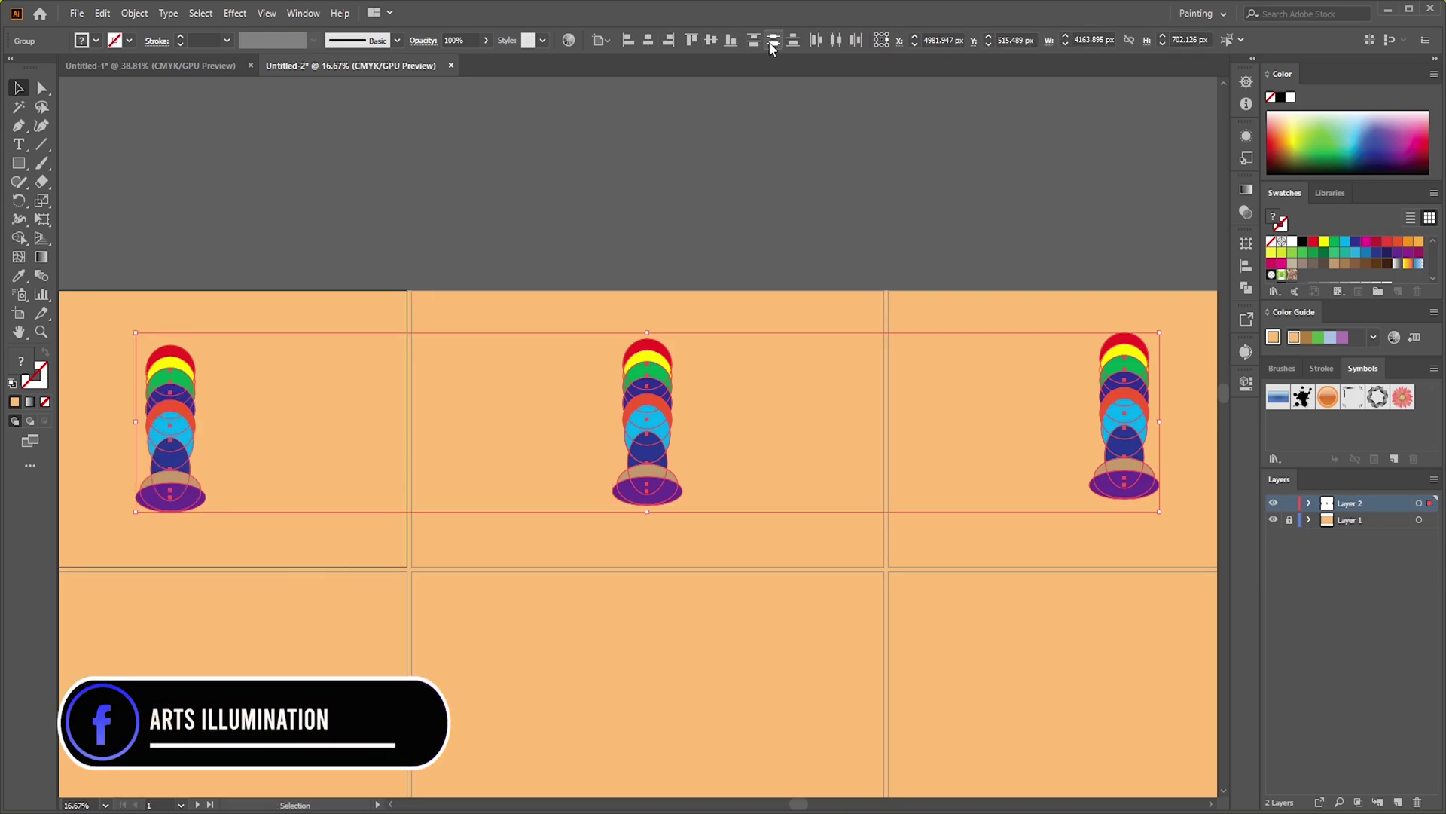
pyautogui.click(709, 43)
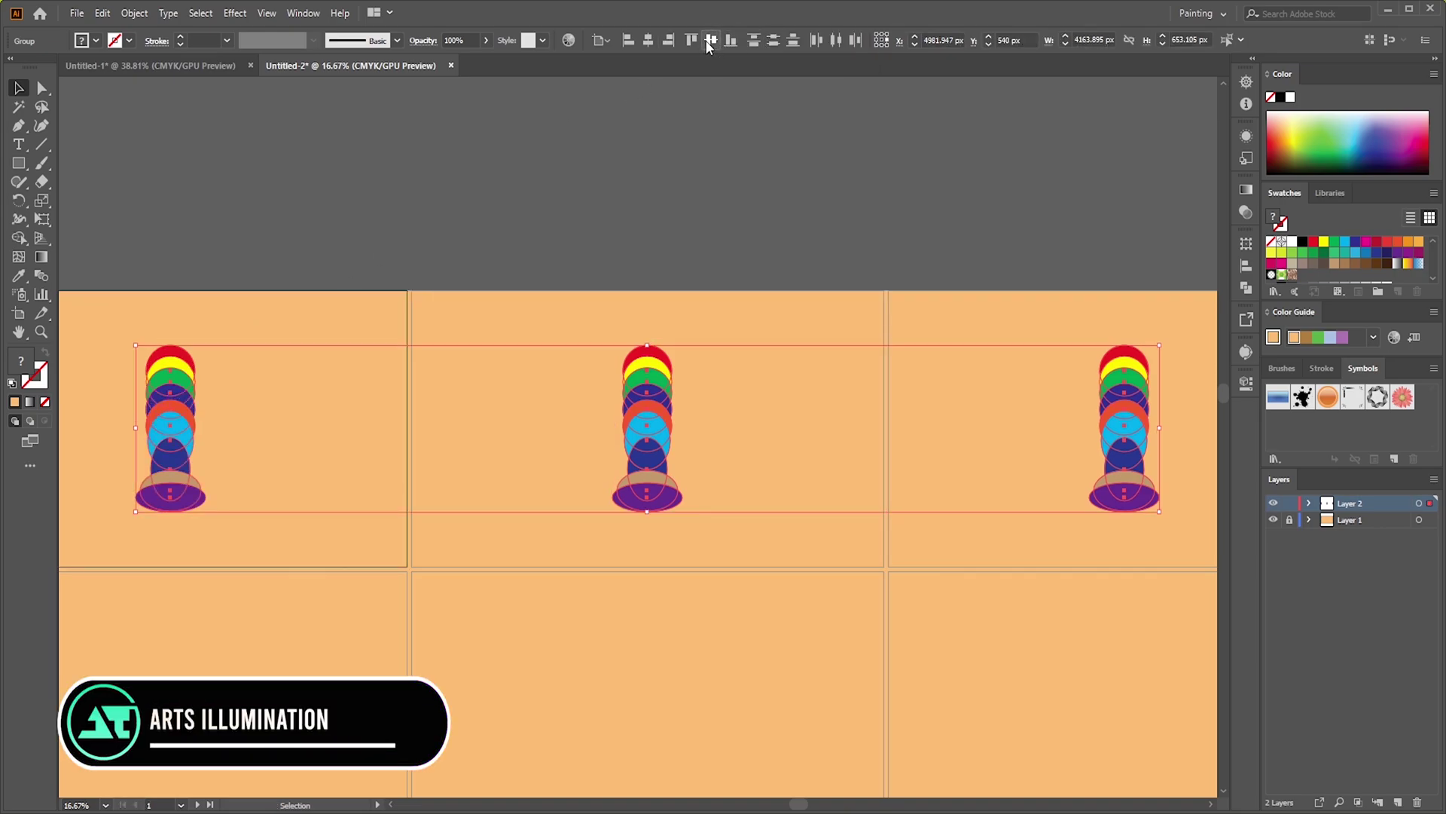
pyautogui.click(607, 217)
# Copy the row of three groups down to fill the second and third artboard rows.
pyautogui.hotkey('ctrl', '-')
pyautogui.scroll(-2, 607, 217)
pyautogui.click(295, 256)
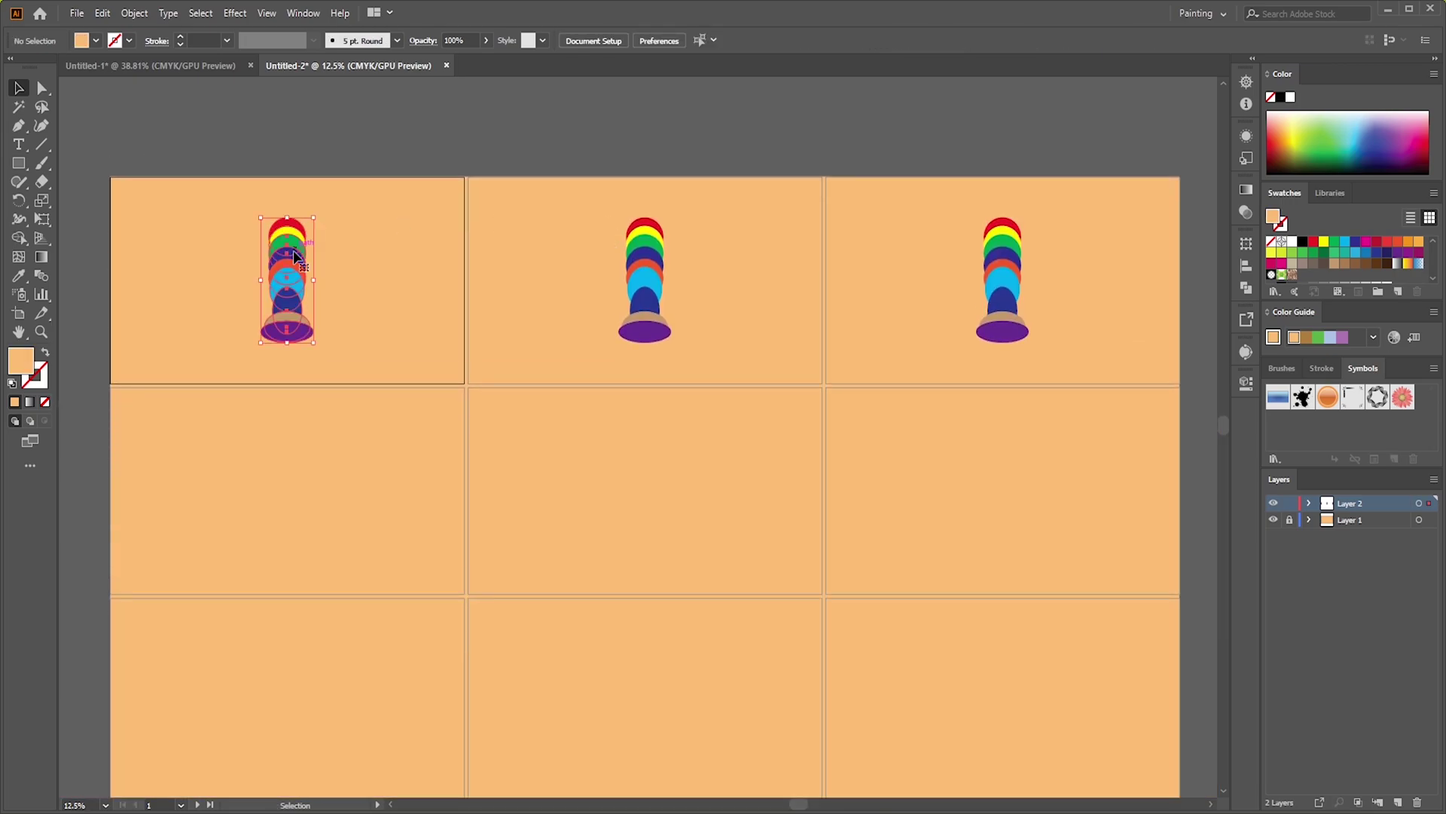
pyautogui.keyDown('shift'); pyautogui.click(644, 278); pyautogui.keyUp('shift')
pyautogui.keyDown('shift'); pyautogui.click(1002, 279); pyautogui.keyUp('shift')
pyautogui.moveTo(644, 286); pyautogui.dragTo(644, 489)
pyautogui.scroll(-1, 644, 490)
pyautogui.hotkey('ctrl', 'd')
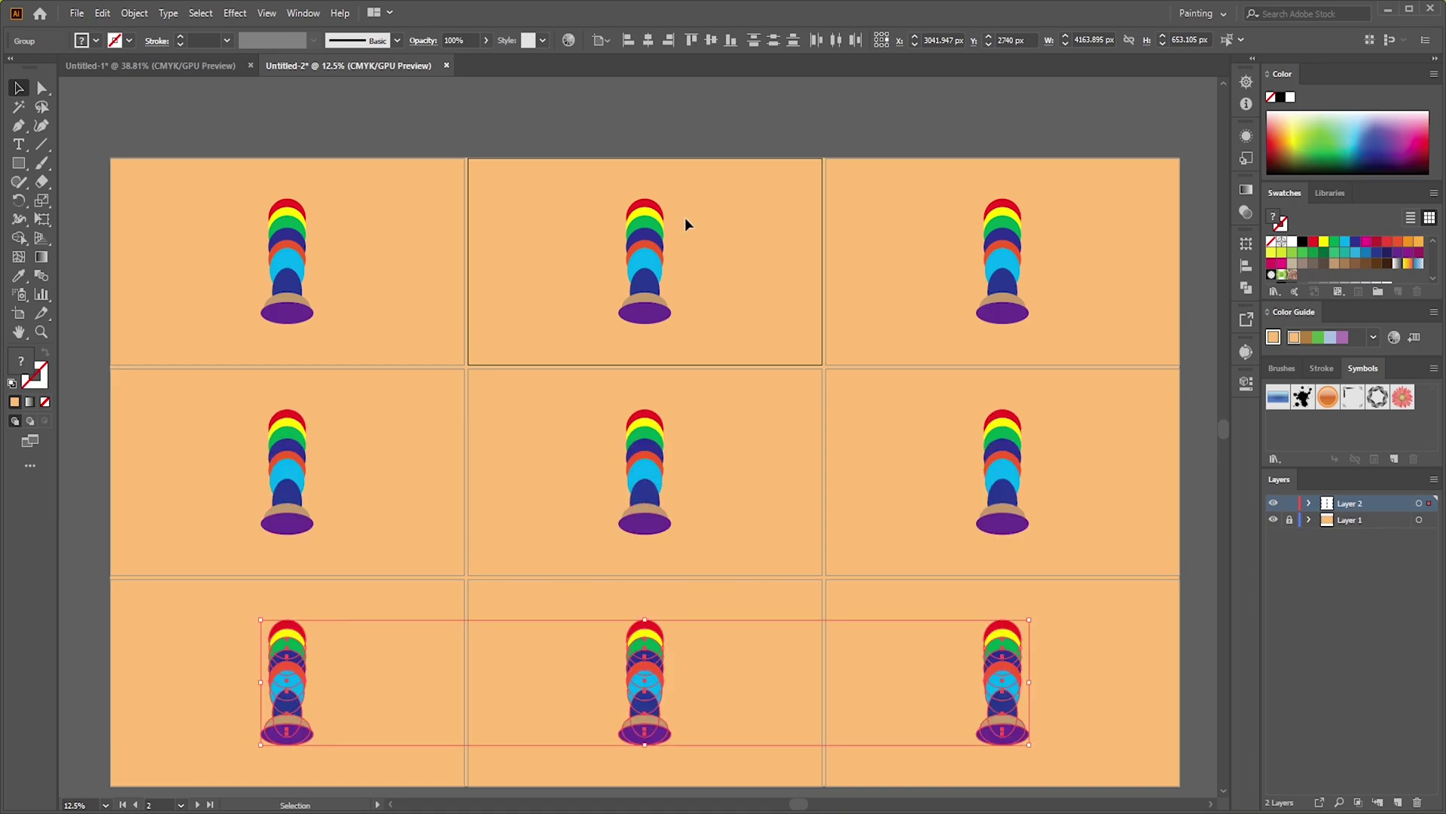
# Select the rainbow group copies on the top, middle and bottom artboard rows.
pyautogui.click(646, 242)
pyautogui.click(1002, 256)
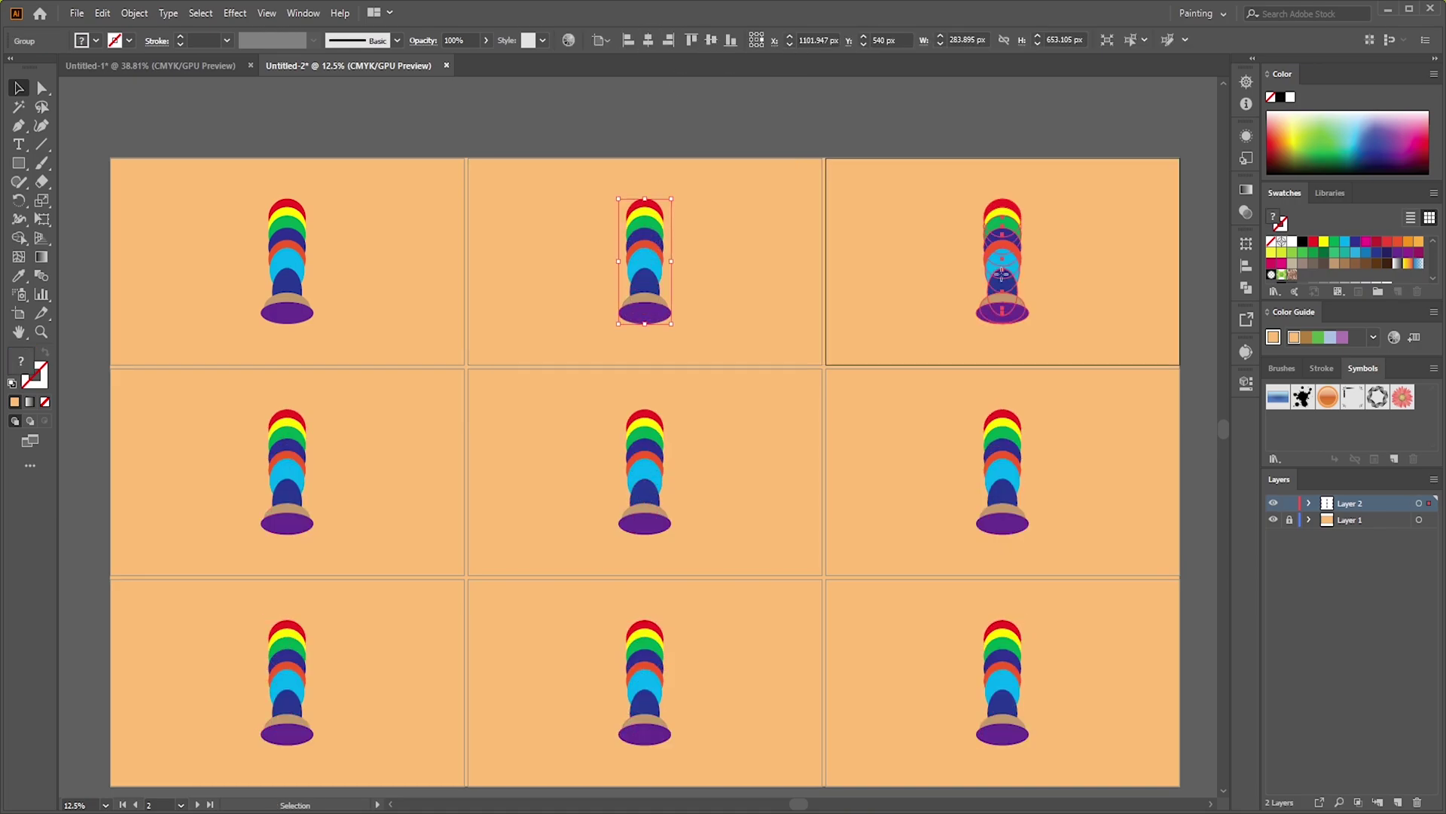
pyautogui.scroll(-1, 1109, 289)
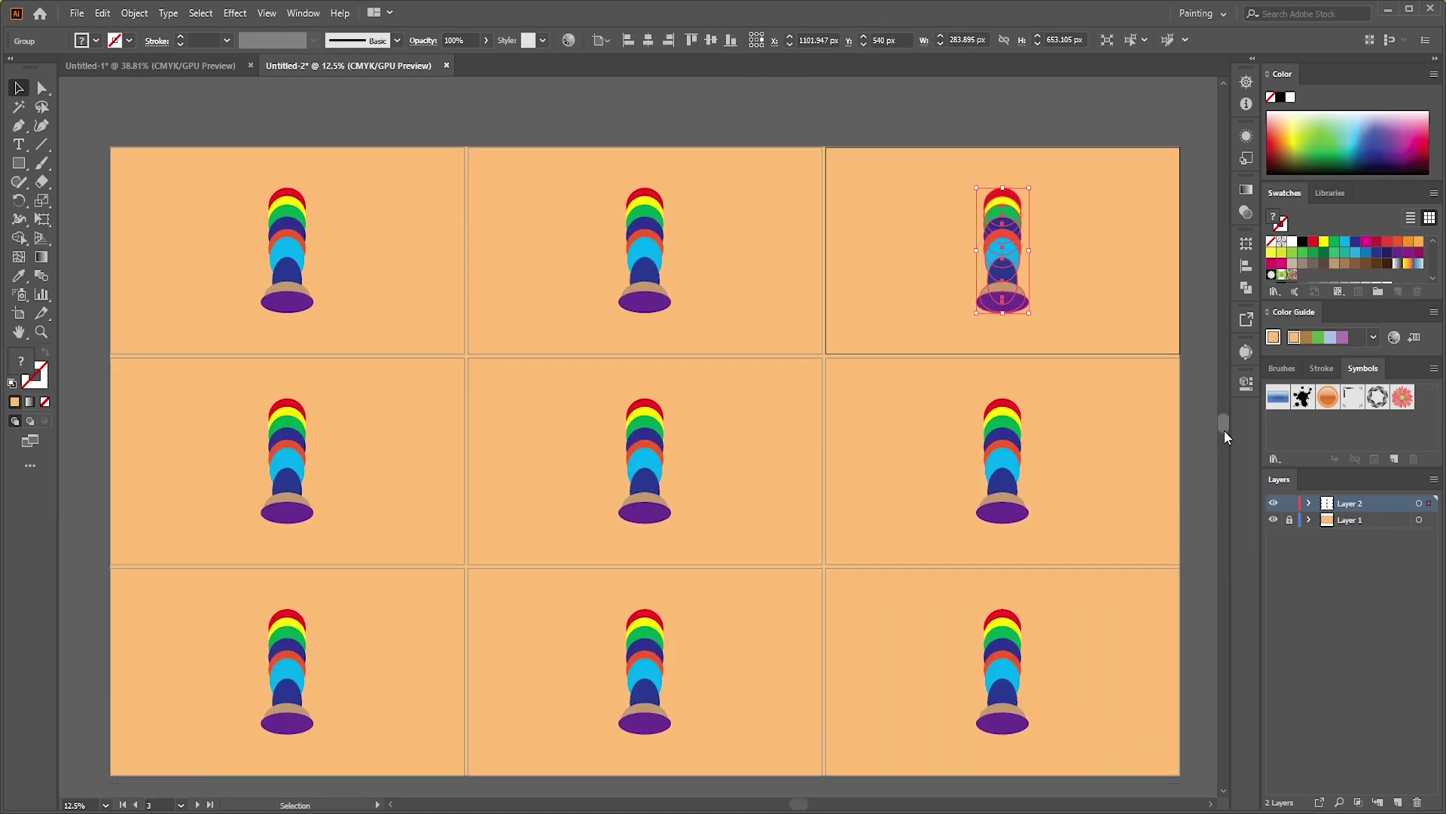
pyautogui.click(288, 433)
pyautogui.click(646, 422)
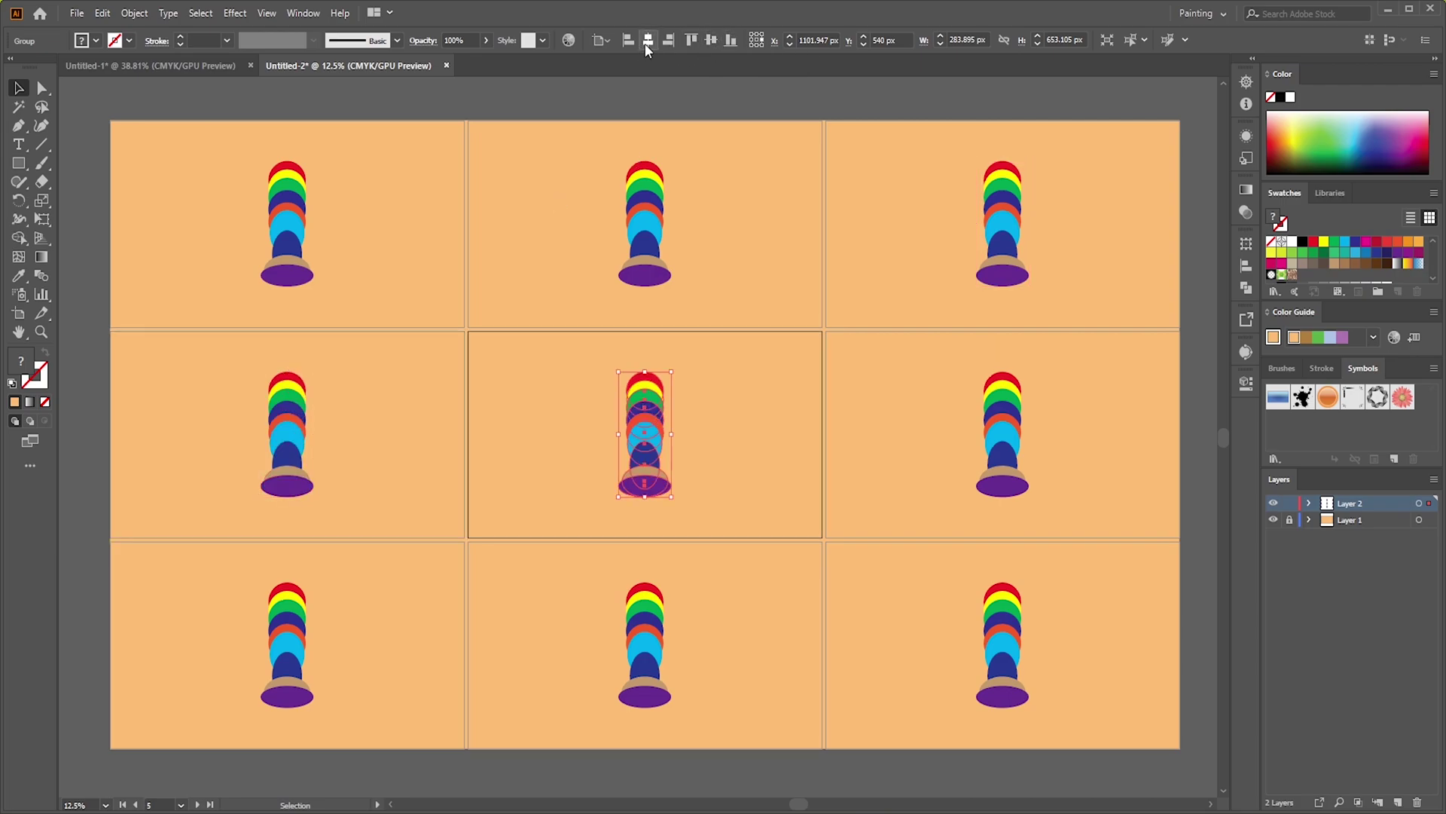
pyautogui.click(1010, 434)
pyautogui.click(290, 629)
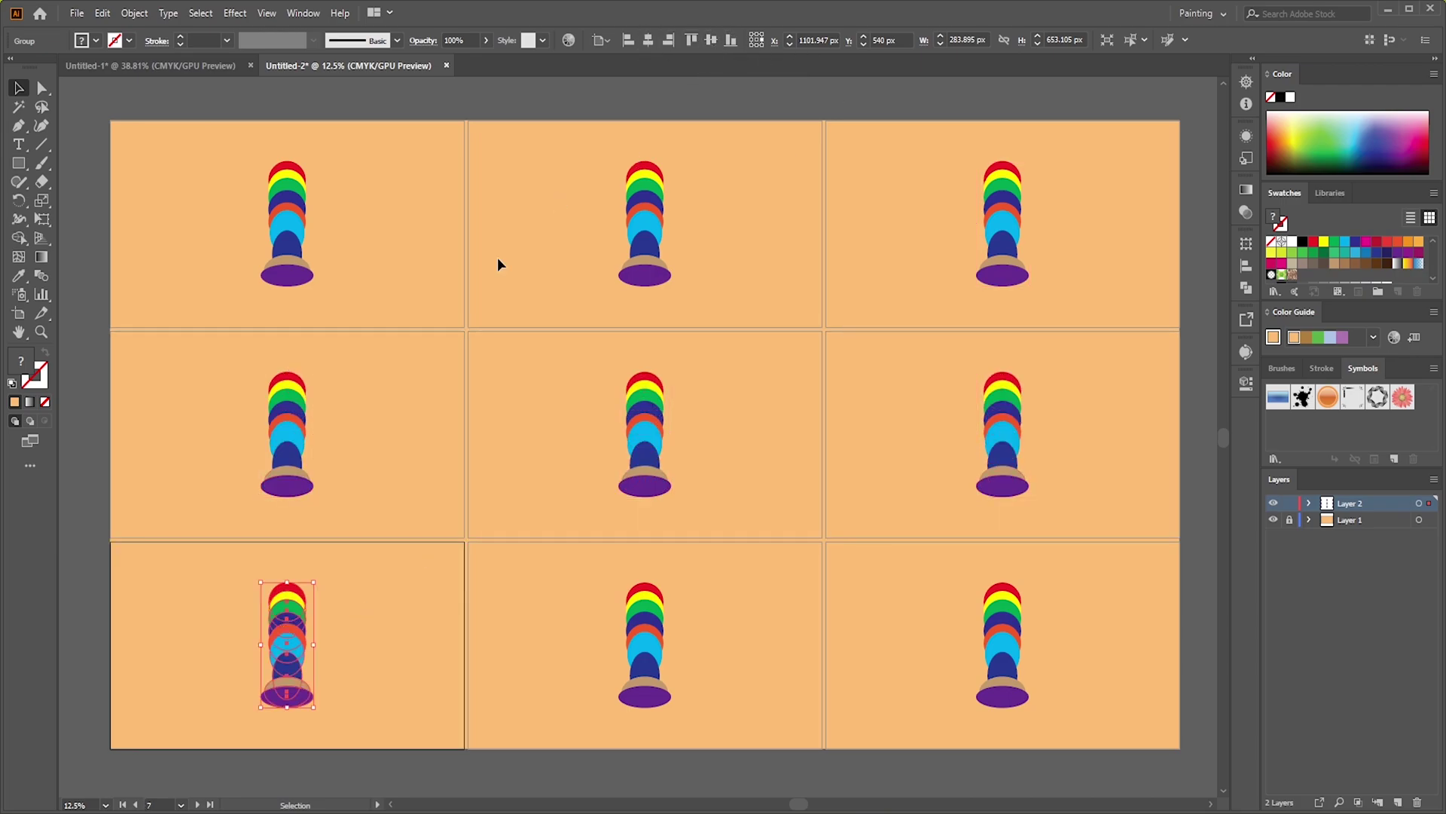
pyautogui.click(646, 603)
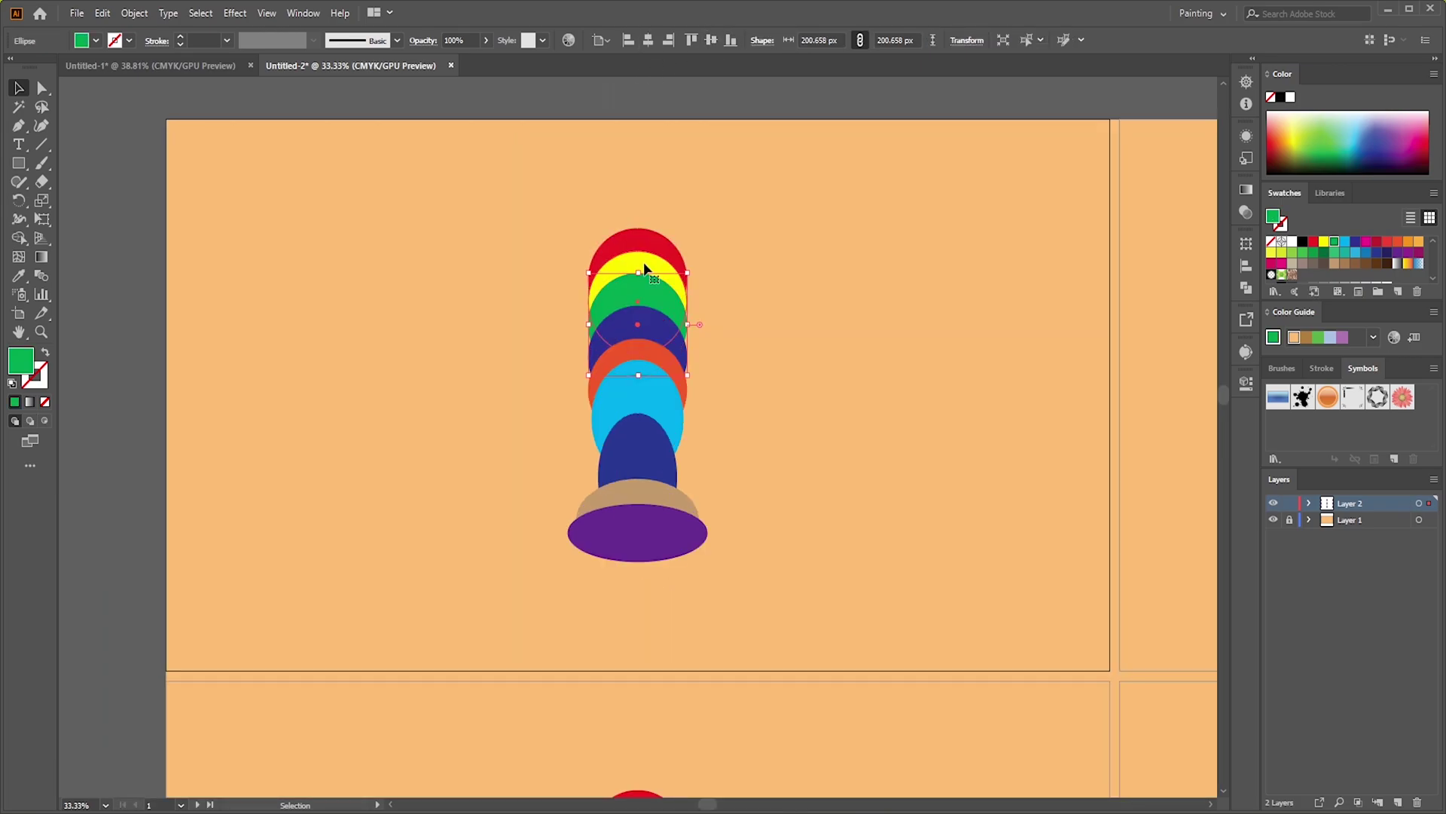
# Delete every ellipse except the red circle on the first artboard.
pyautogui.click(644, 265)
pyautogui.keyDown('shift'); pyautogui.click(663, 324); pyautogui.keyUp('shift')
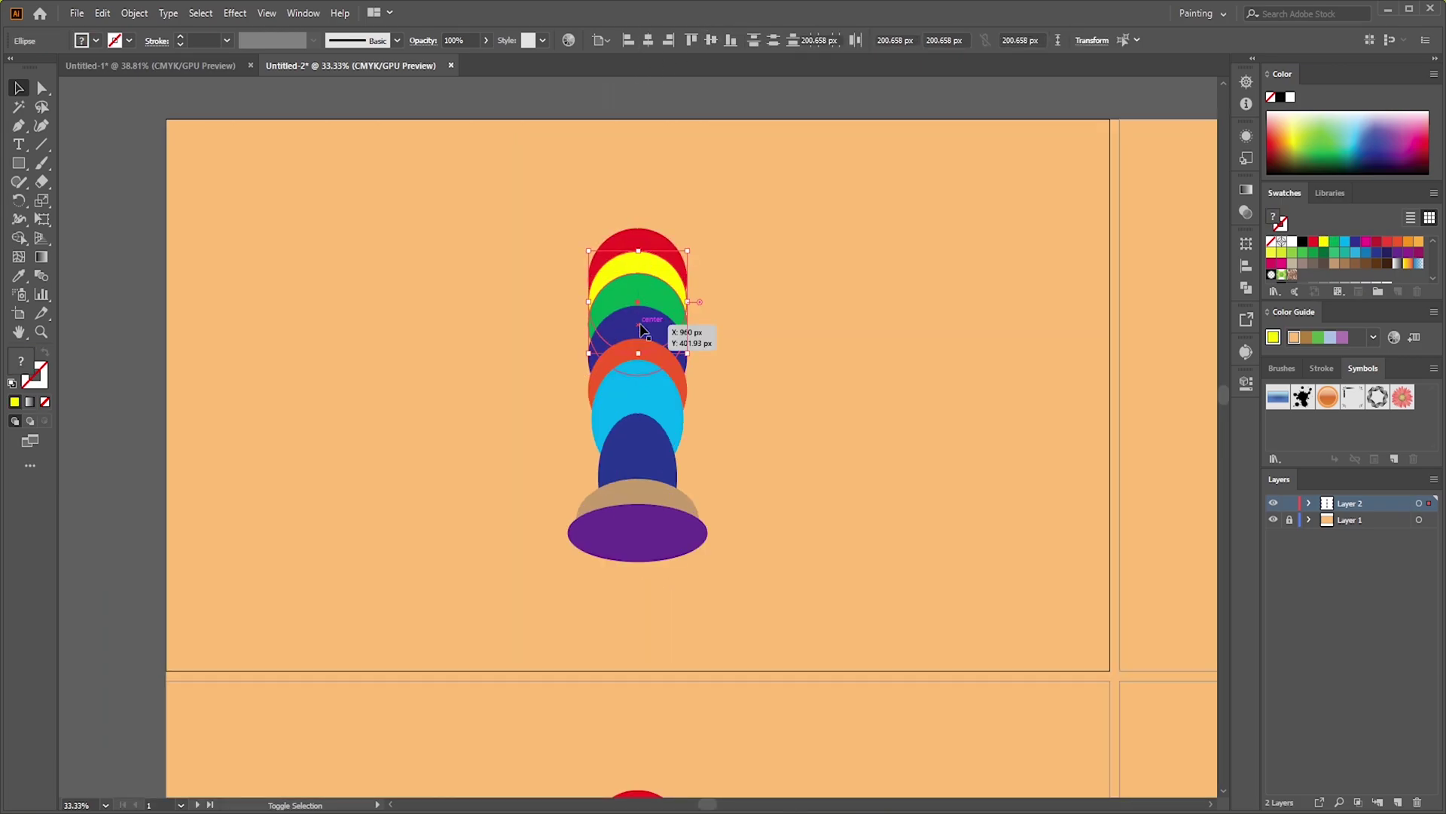
pyautogui.keyDown('shift'); pyautogui.click(663, 324); pyautogui.keyUp('shift')
pyautogui.keyDown('shift'); pyautogui.click(652, 441); pyautogui.keyUp('shift')
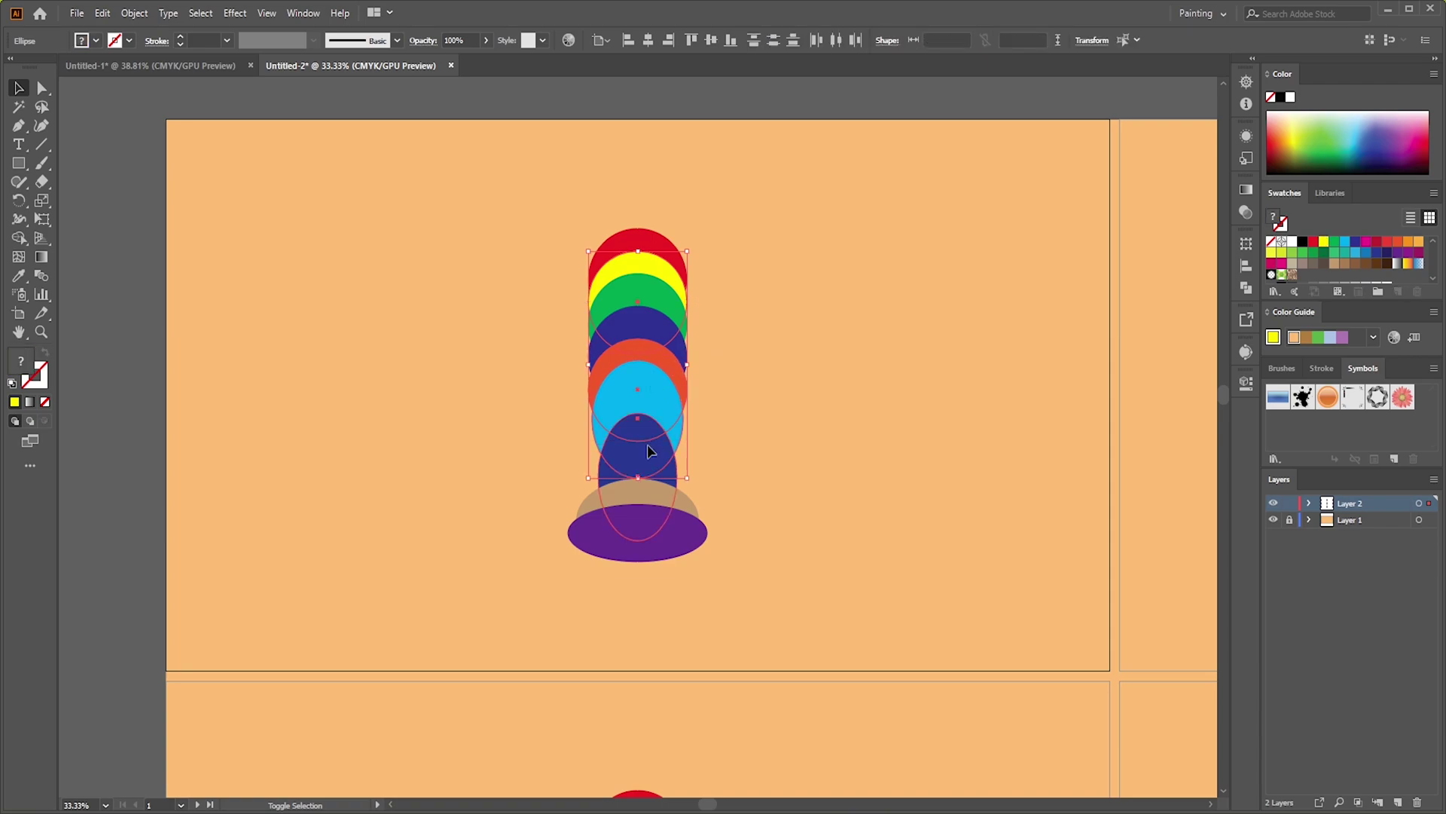
pyautogui.keyDown('shift'); pyautogui.click(641, 535); pyautogui.keyUp('shift')
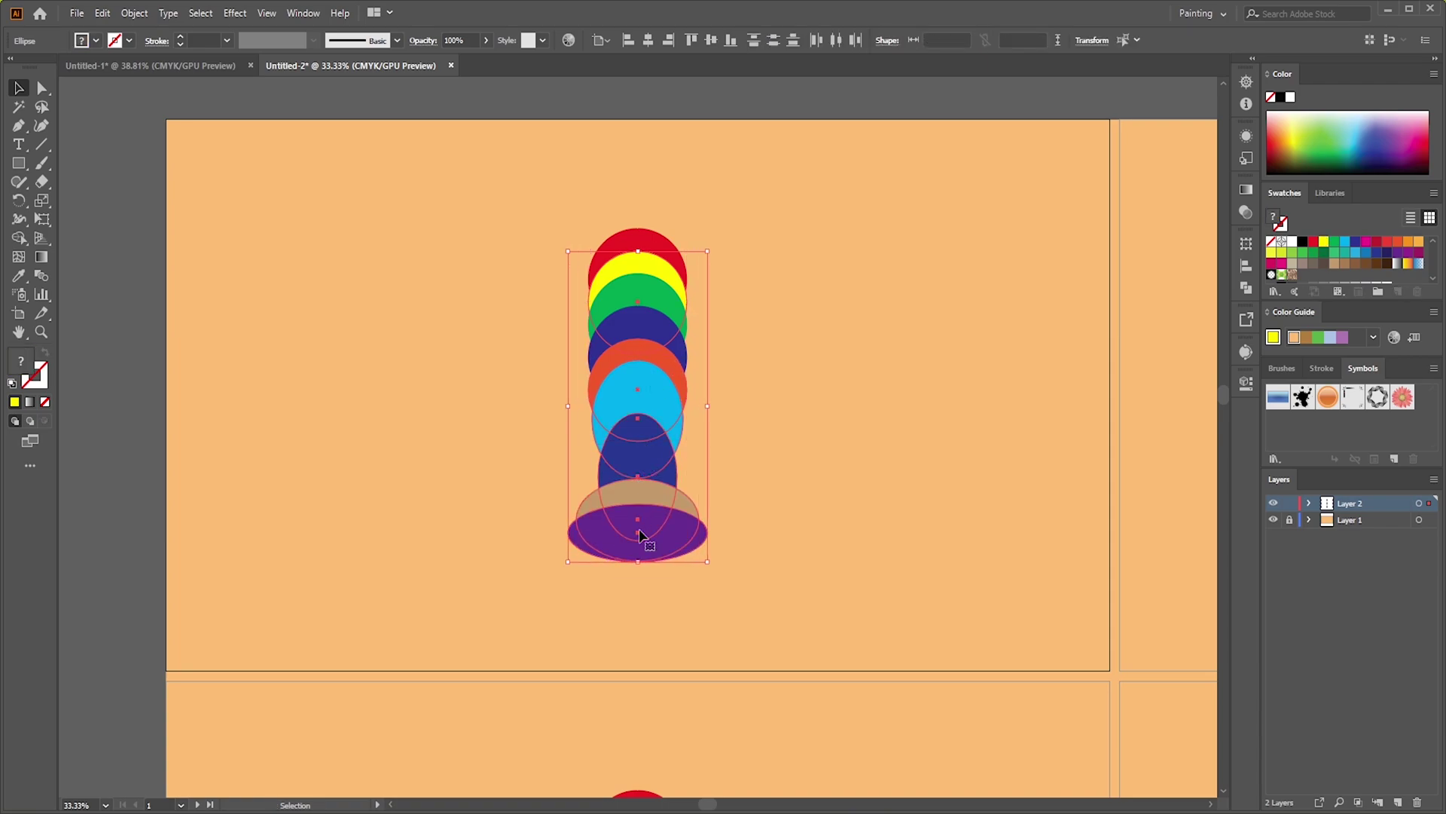
pyautogui.press('Delete')
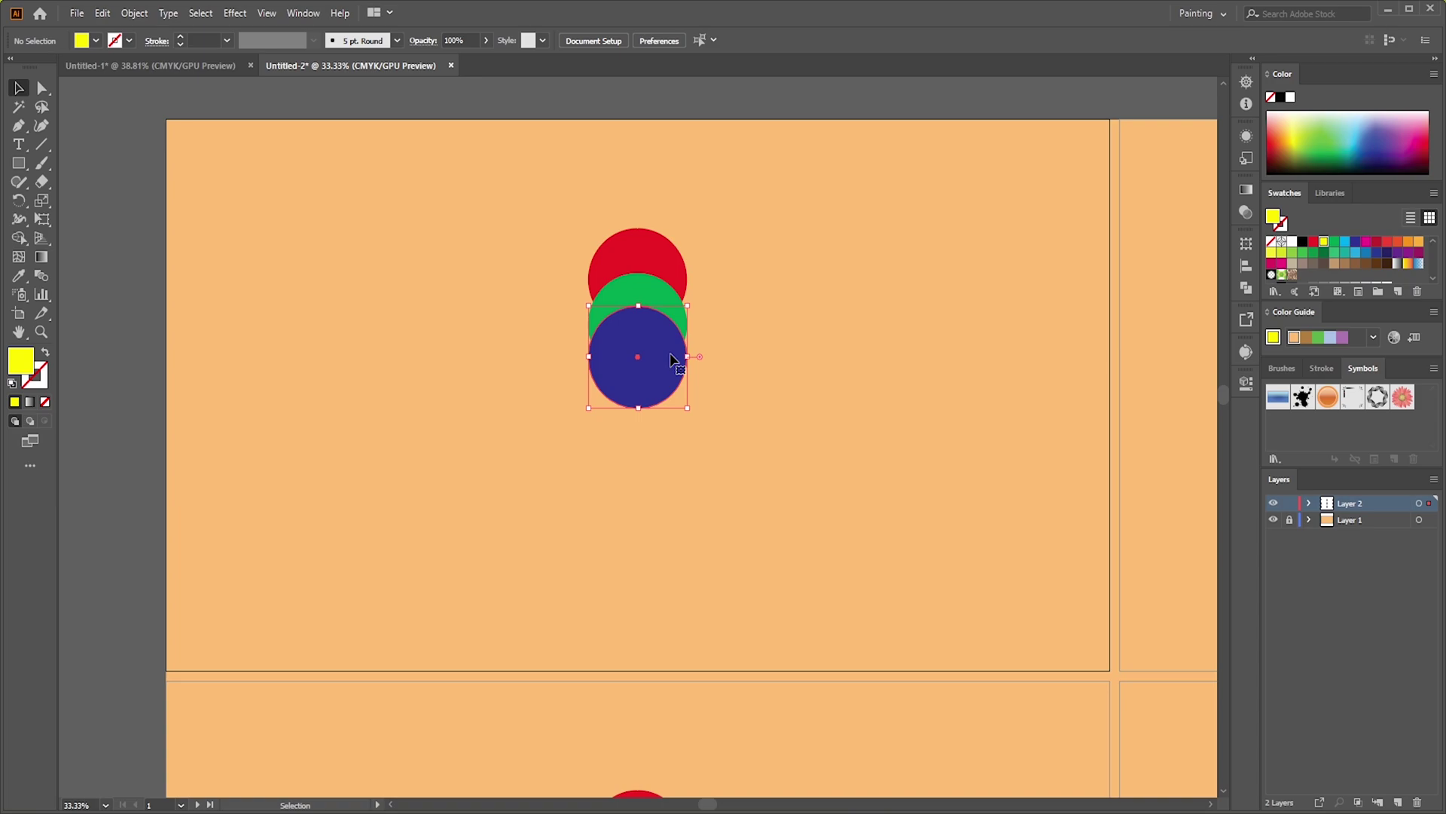
pyautogui.press('Delete')
pyautogui.click(660, 358)
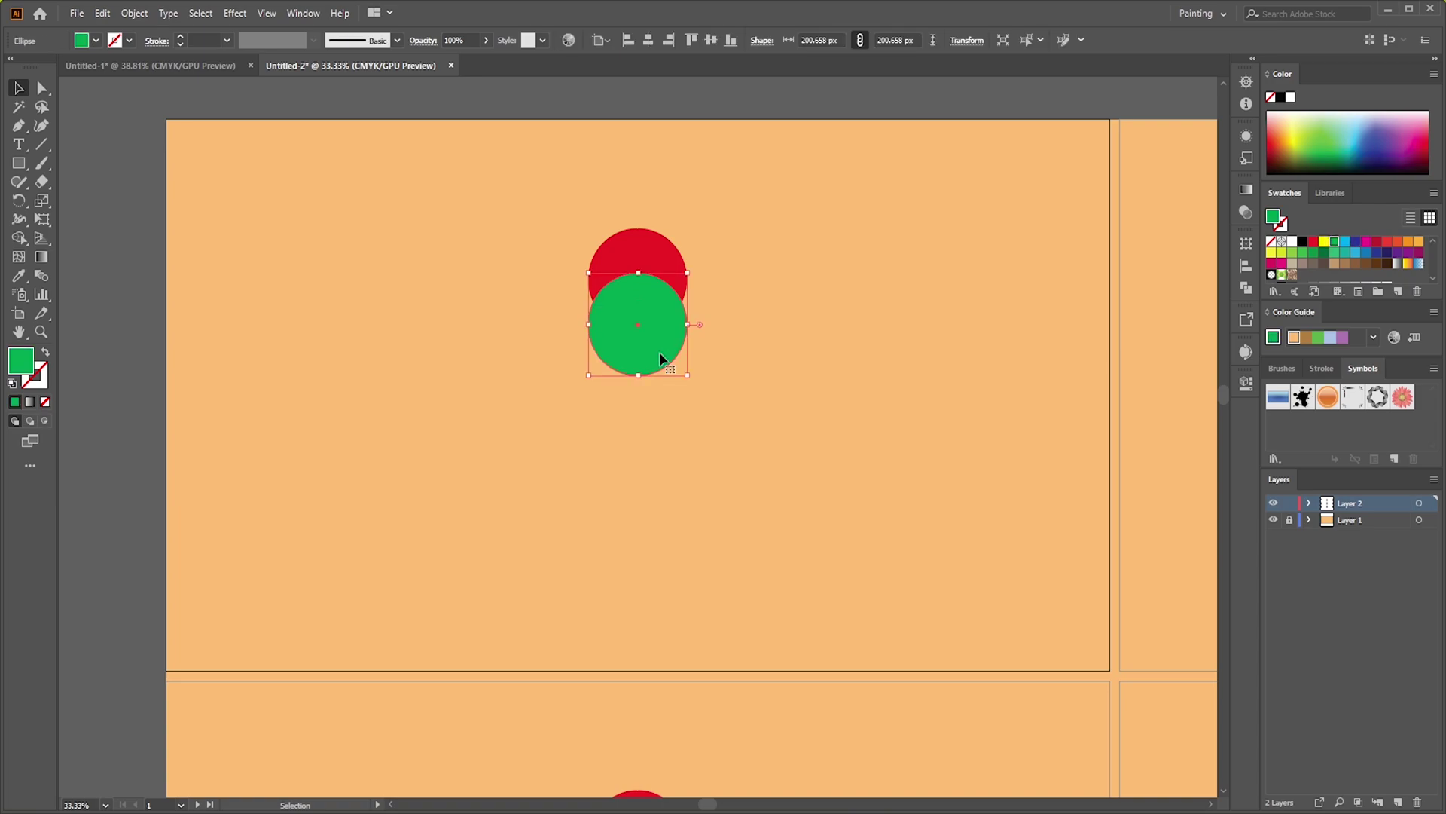
pyautogui.press('Delete')
# On the second artboard, delete the red circle and the lower stacked ellipses.
pyautogui.hscroll(10, 659, 358)
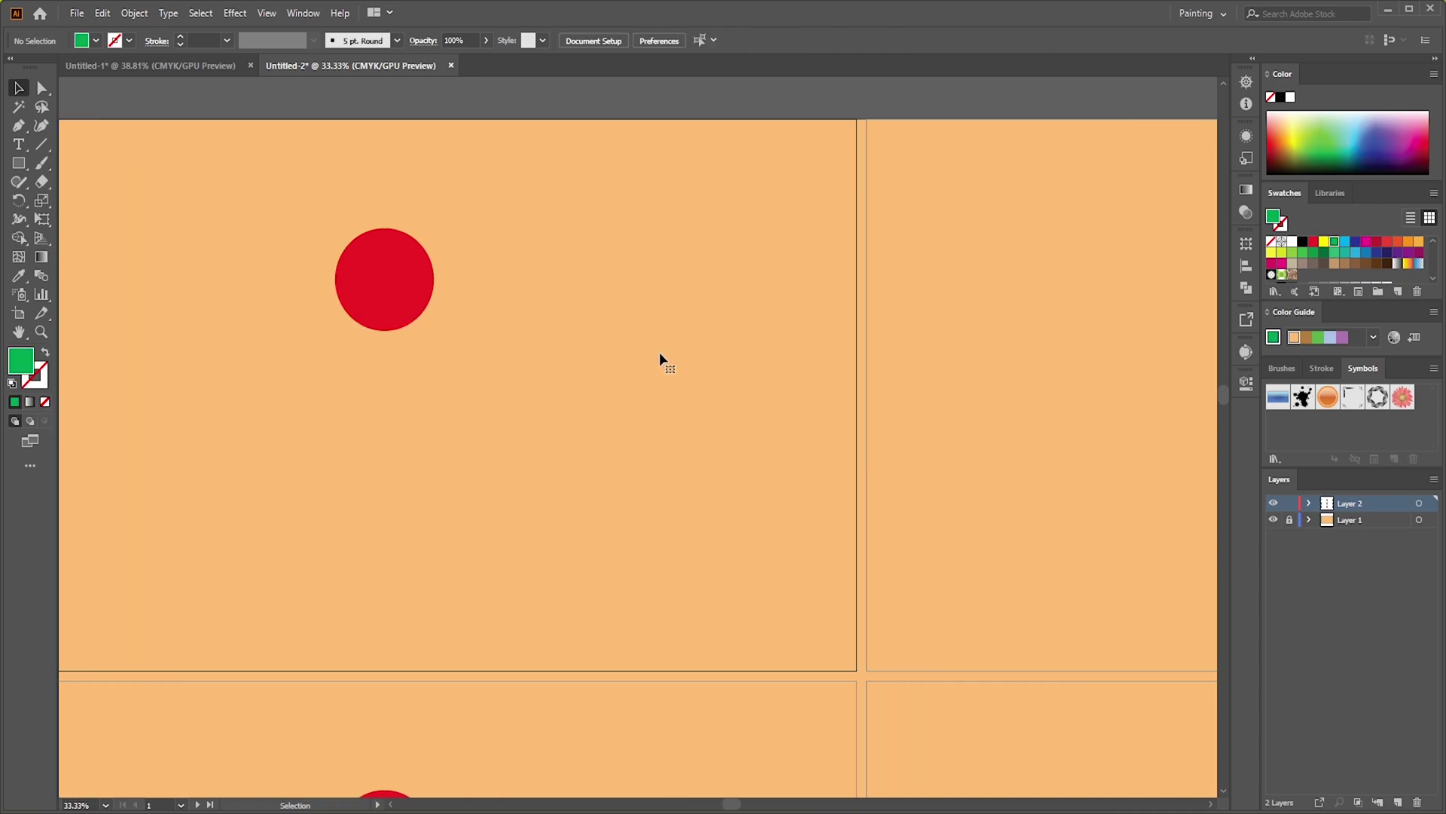
pyautogui.hscroll(2, 660, 359)
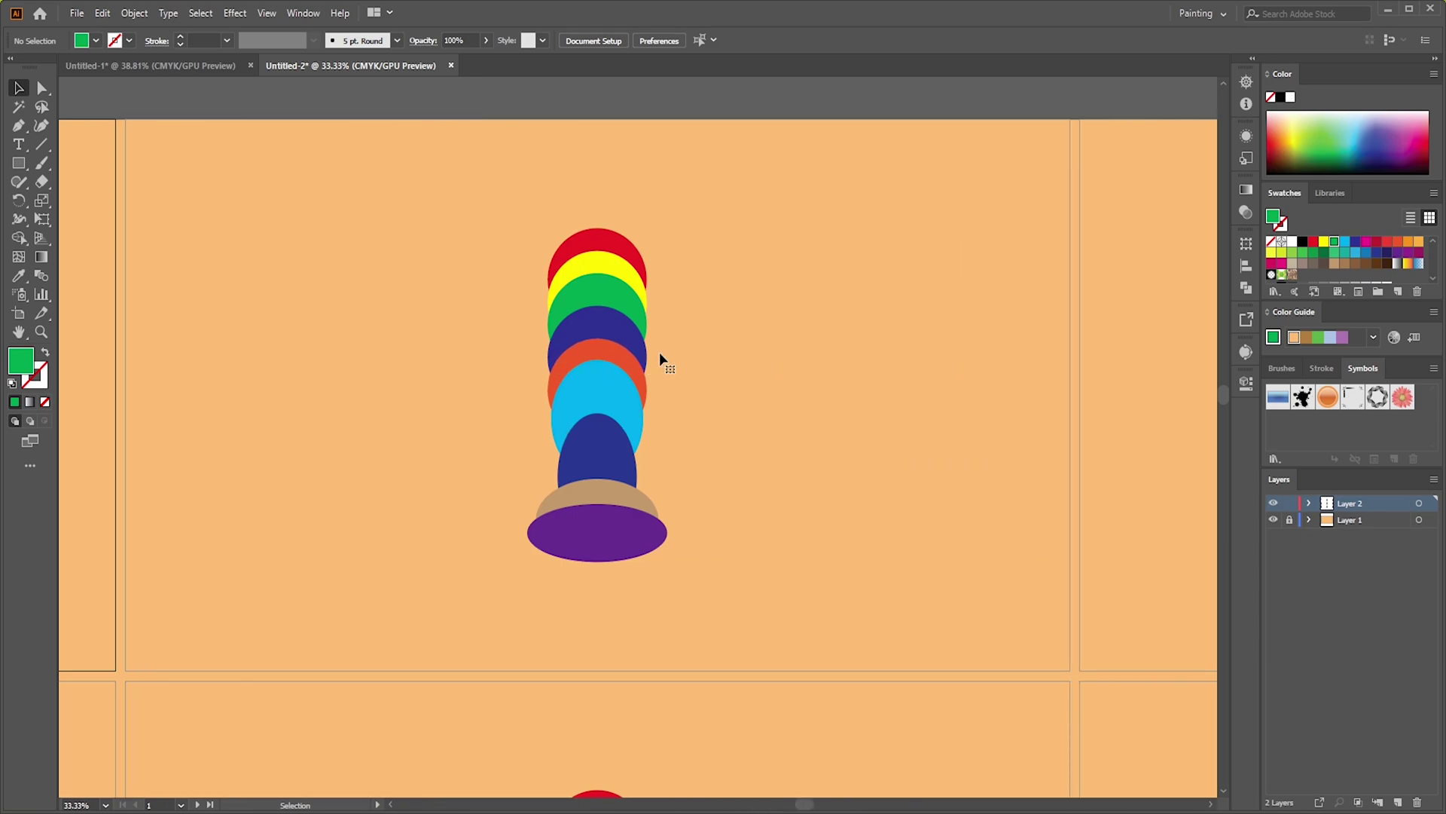
pyautogui.click(619, 249)
pyautogui.press('Delete')
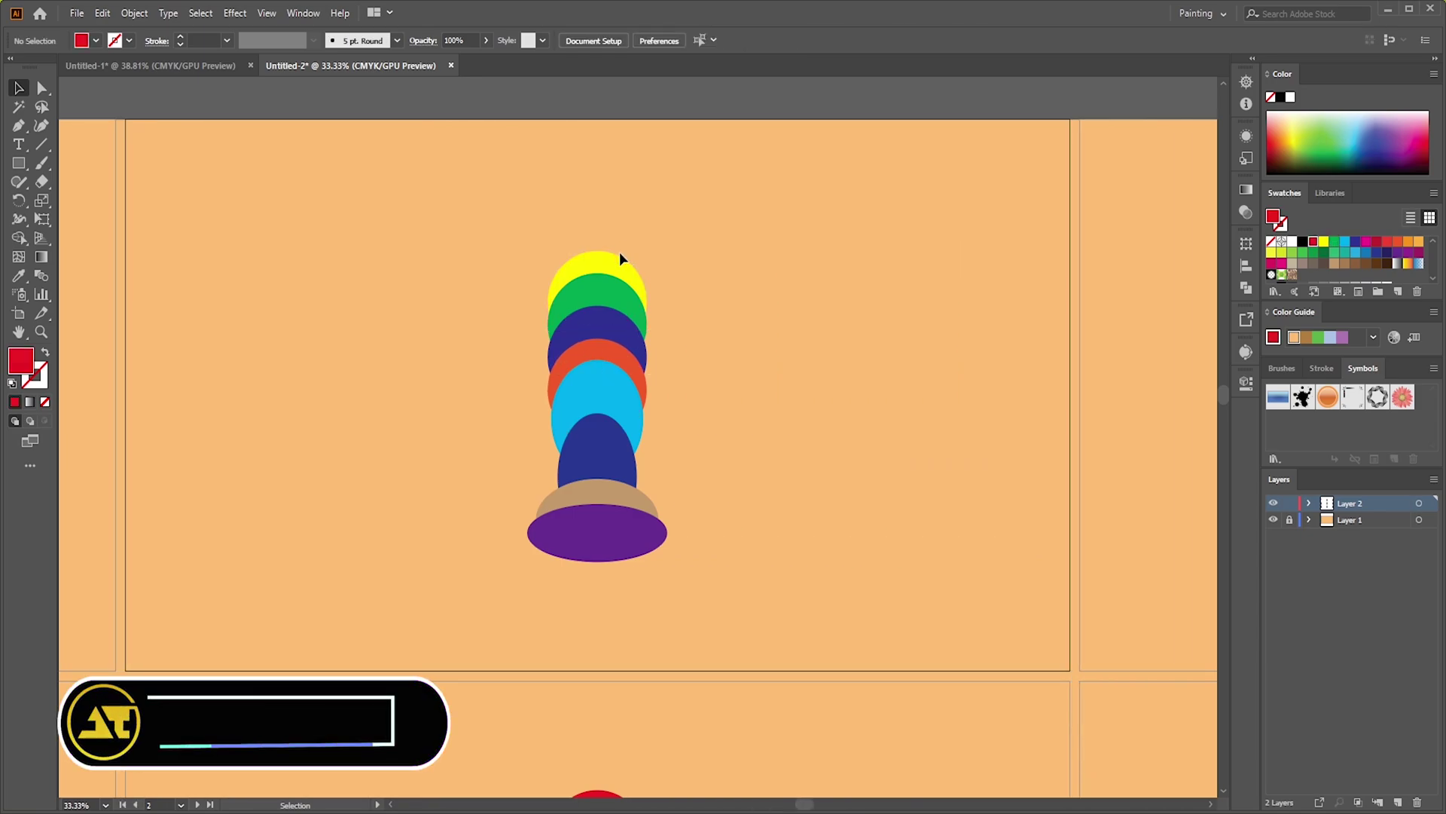
pyautogui.click(608, 311)
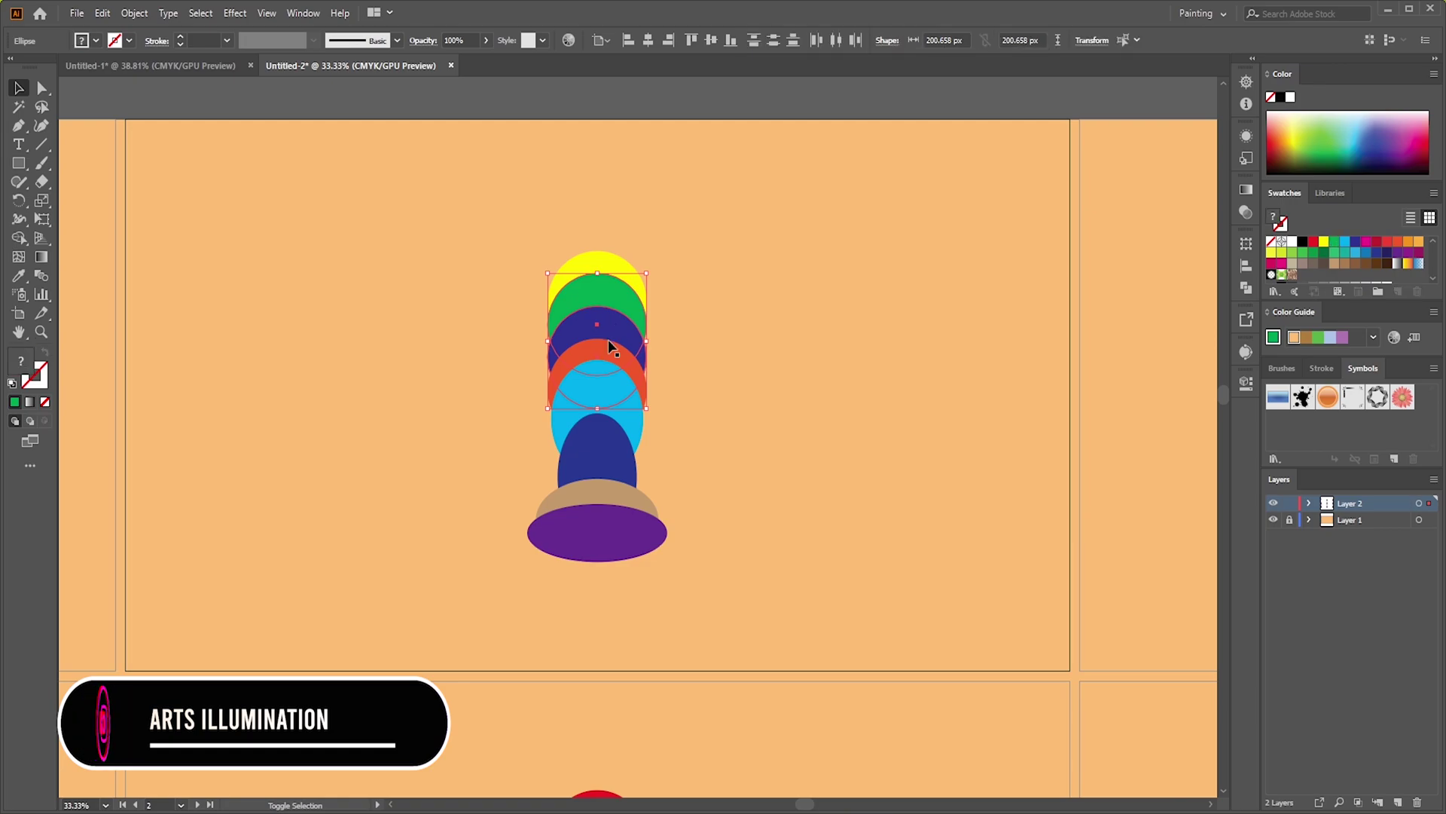
pyautogui.keyDown('shift'); pyautogui.click(609, 350); pyautogui.keyUp('shift')
pyautogui.keyDown('shift'); pyautogui.click(595, 453); pyautogui.keyUp('shift')
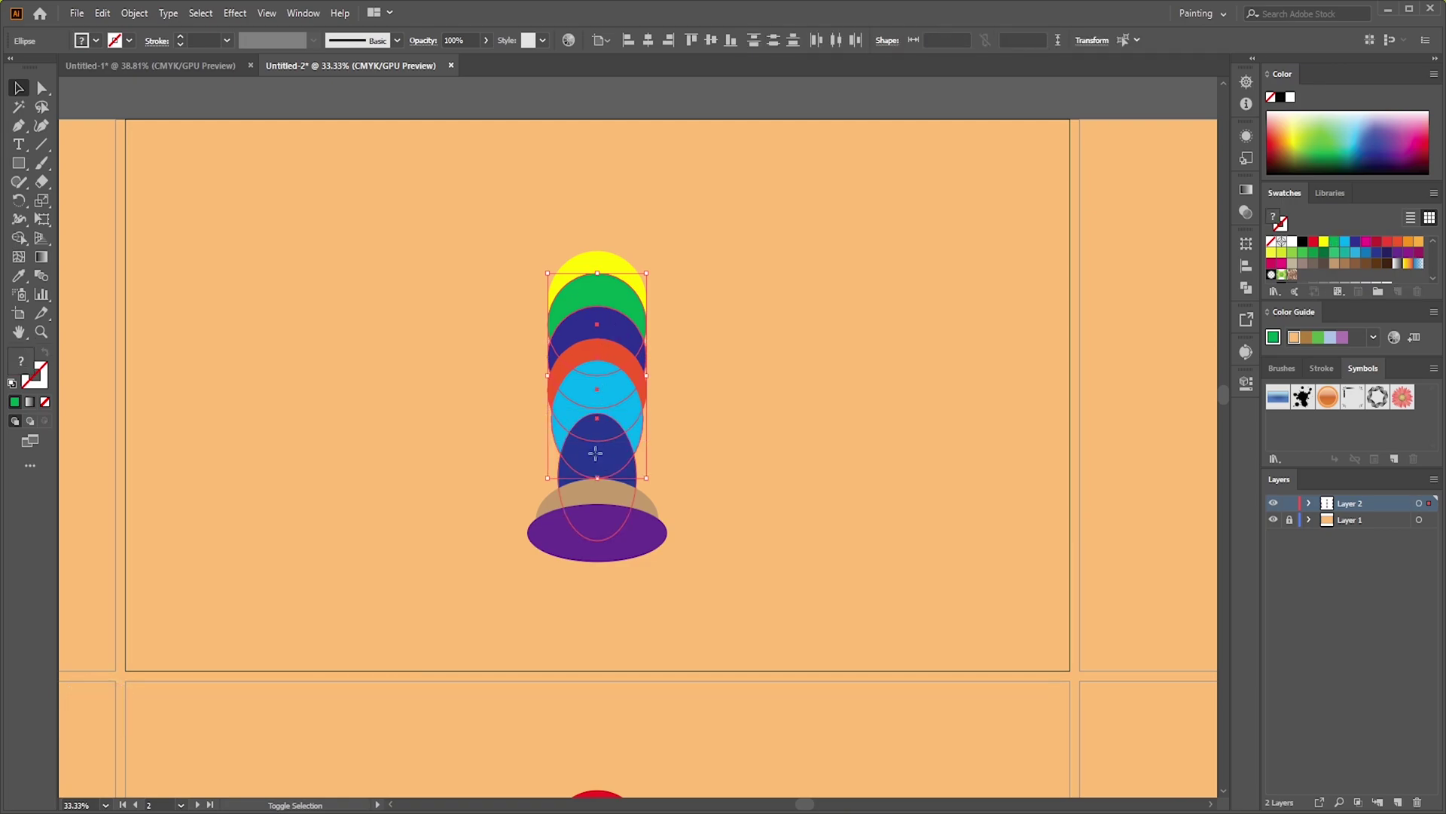
pyautogui.keyDown('shift'); pyautogui.click(561, 500); pyautogui.keyUp('shift')
pyautogui.keyDown('shift'); pyautogui.click(537, 544); pyautogui.keyUp('shift')
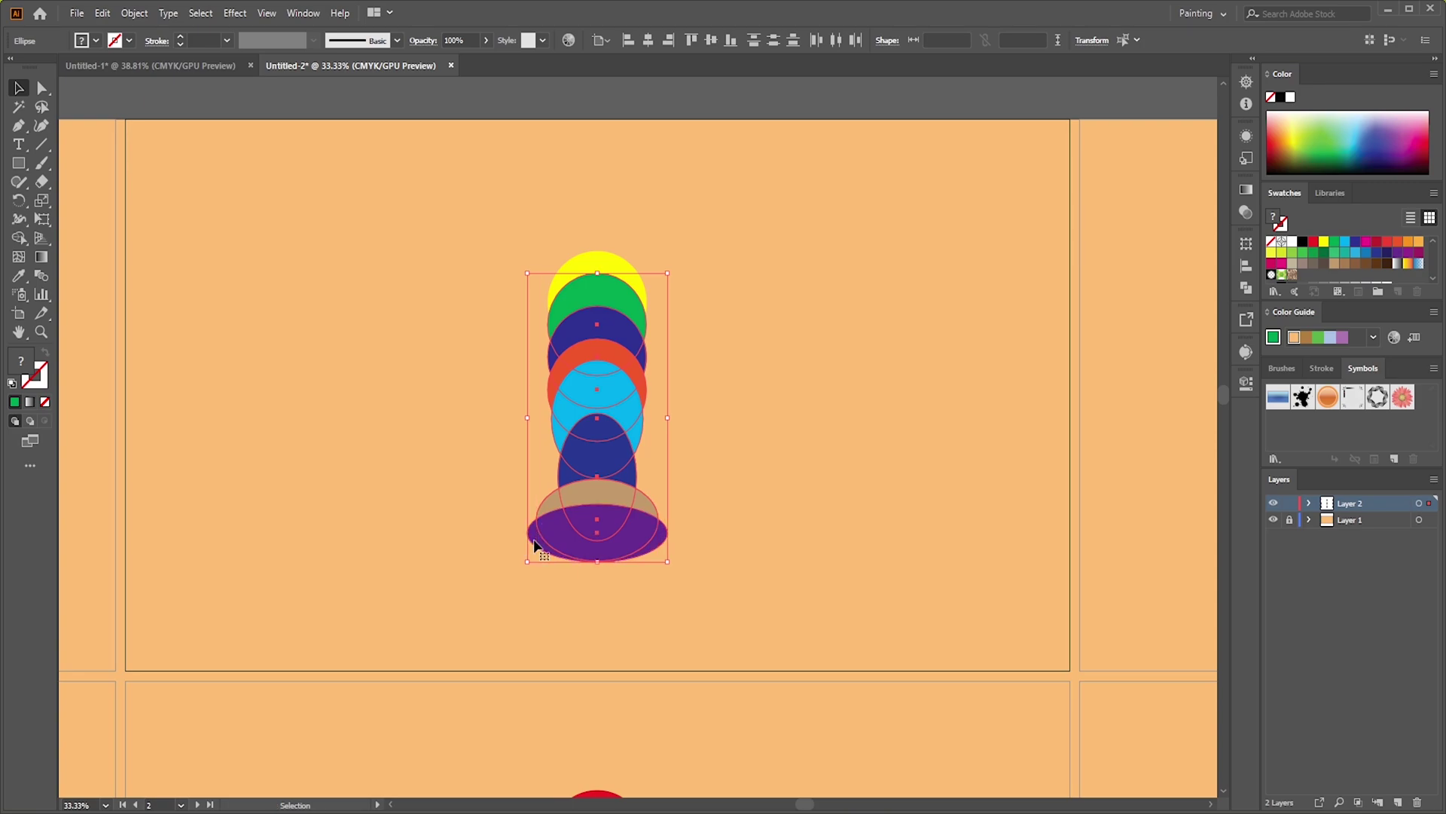
pyautogui.press('Delete')
# On the third artboard, delete the red and yellow circles and select lower ellipses.
pyautogui.hscroll(3, 831, 457)
pyautogui.hscroll(10, 831, 458)
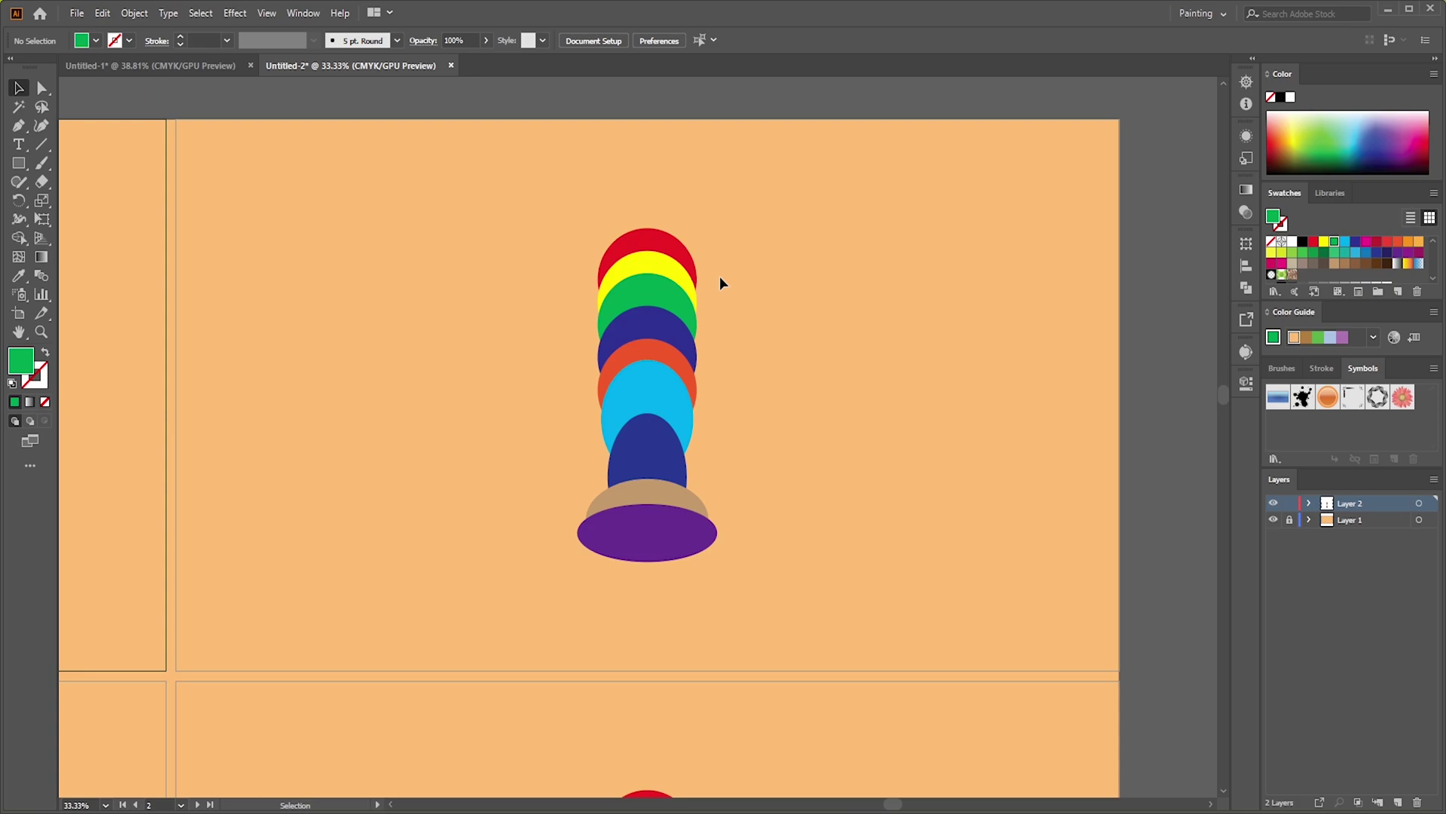
pyautogui.click(670, 256)
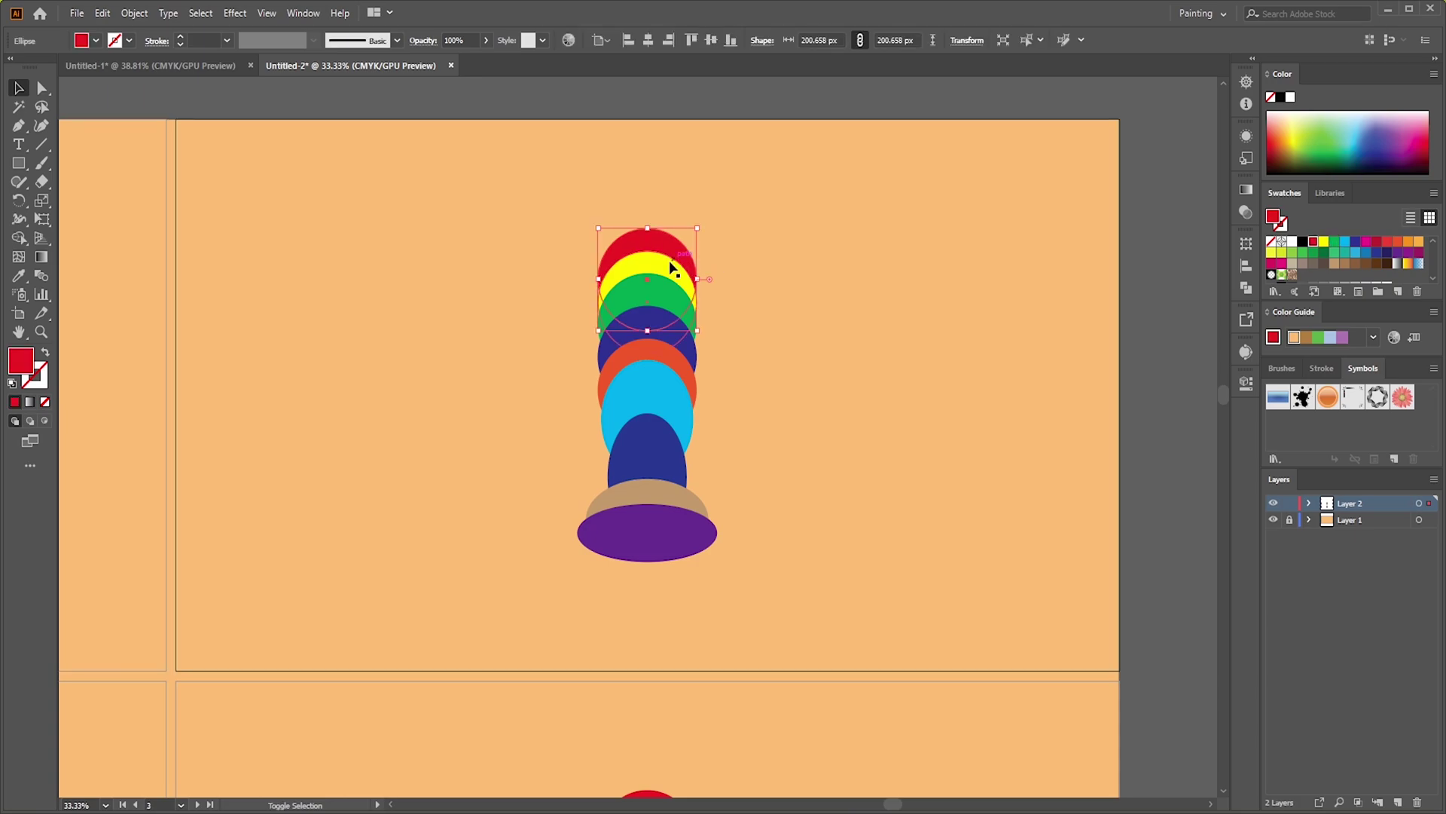
pyautogui.keyDown('shift'); pyautogui.click(670, 265); pyautogui.keyUp('shift')
pyautogui.press('Delete')
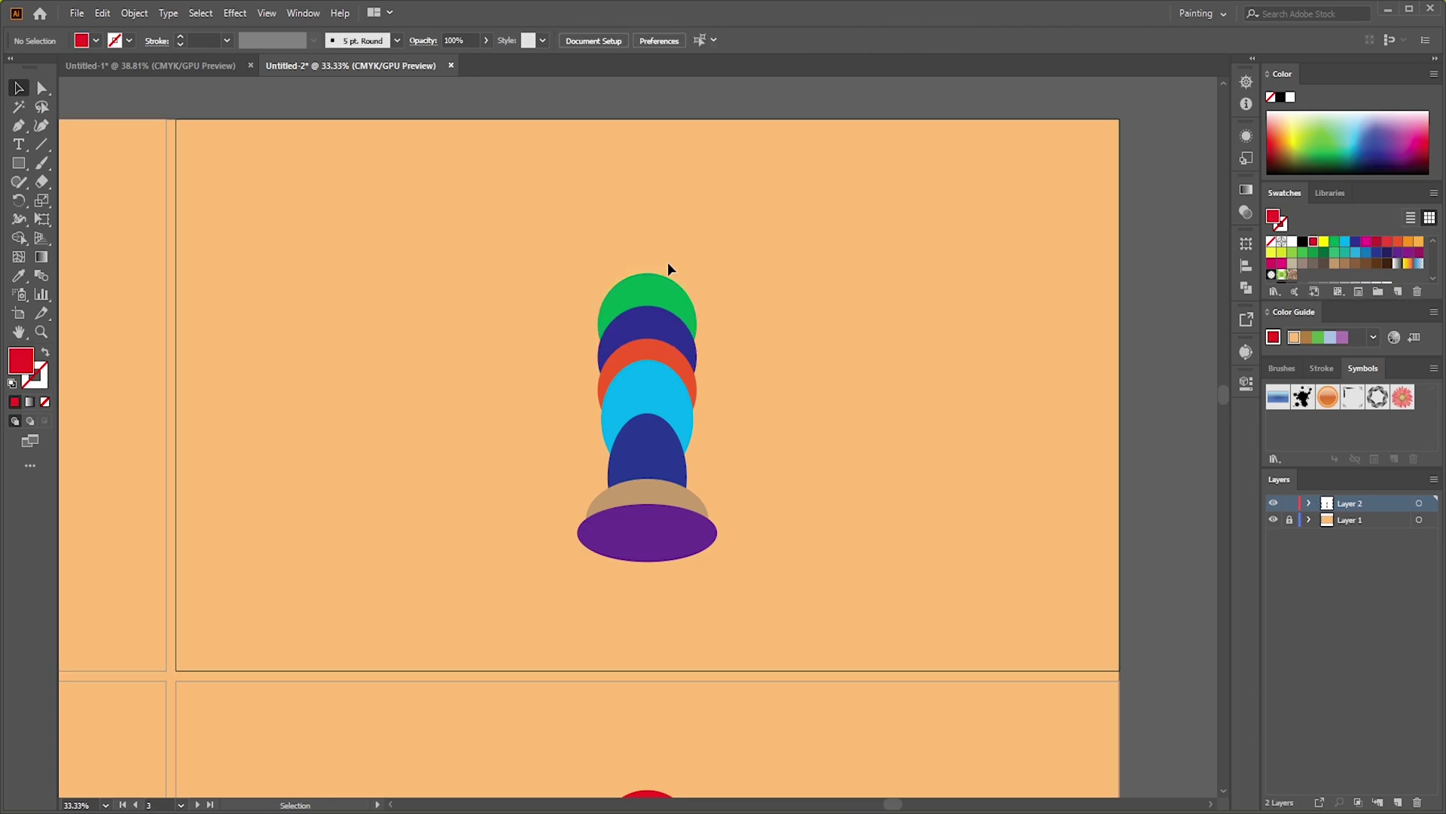
pyautogui.keyDown('shift'); pyautogui.click(663, 356); pyautogui.keyUp('shift')
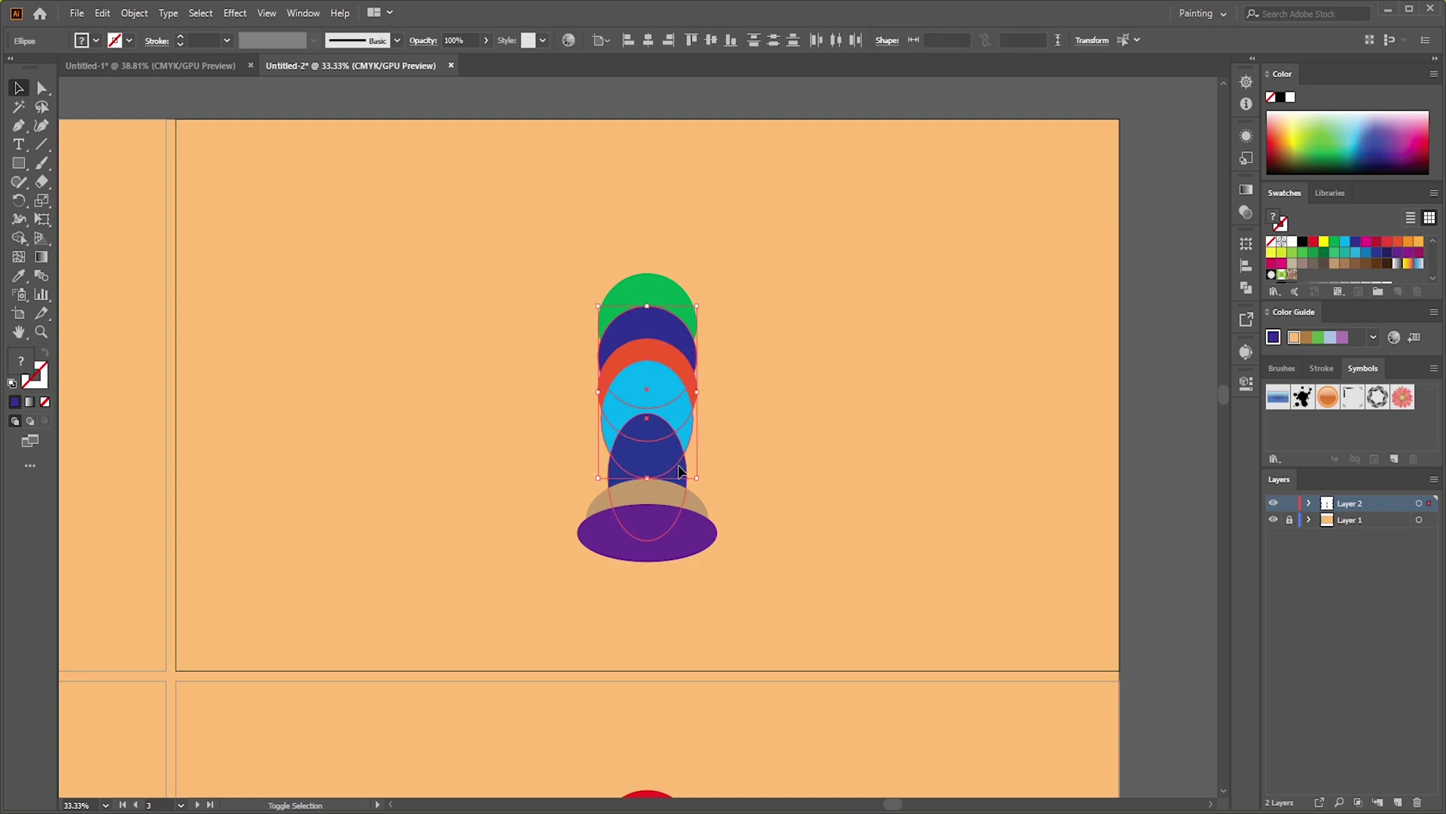
pyautogui.keyDown('shift'); pyautogui.click(698, 515); pyautogui.keyUp('shift')
pyautogui.keyDown('shift'); pyautogui.click(713, 539); pyautogui.keyUp('shift')
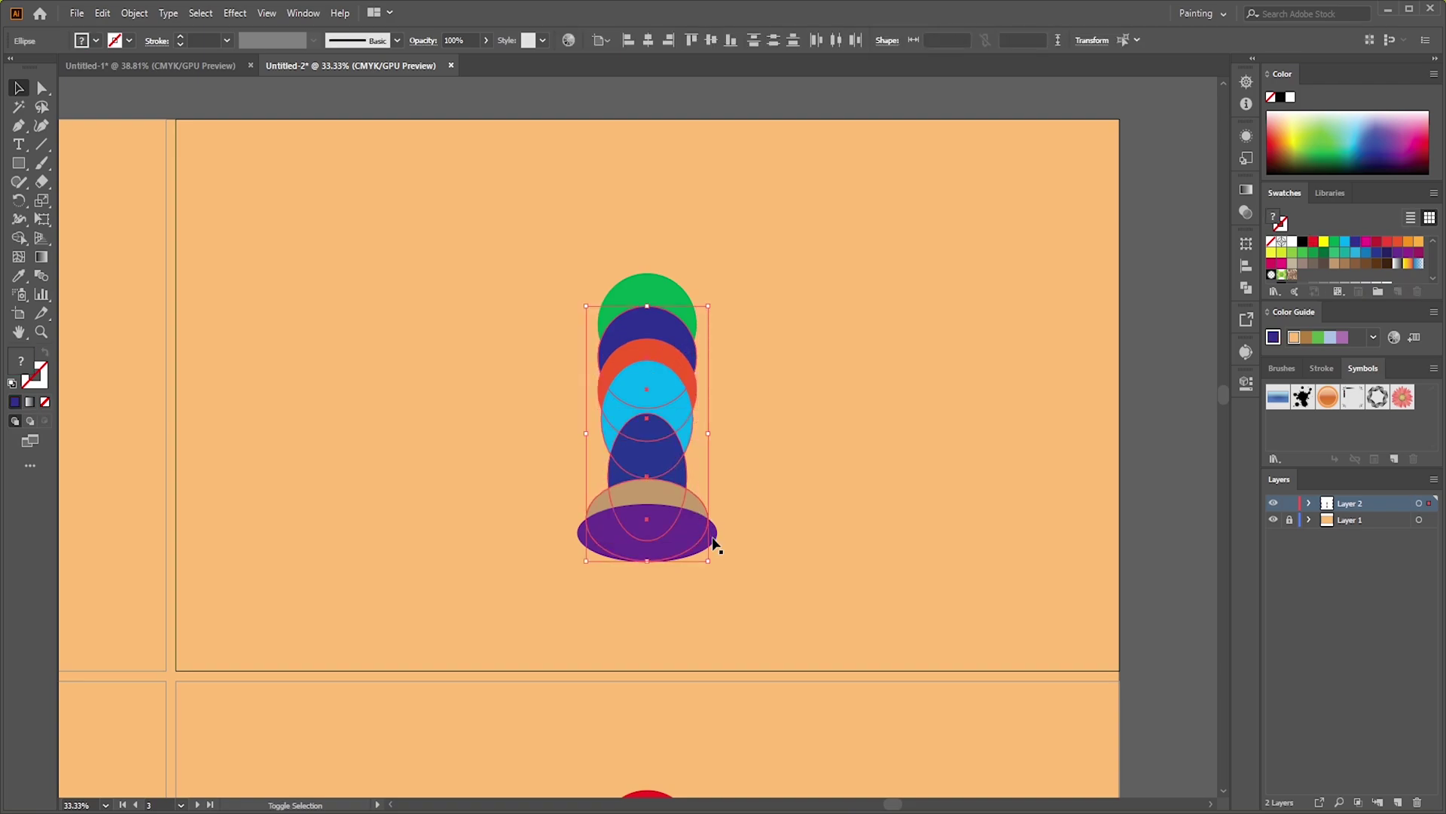
# Select all nine balls and fill them with a pink-to-red gradient.
pyautogui.hotkey('ctrl', 'z')
pyautogui.hotkey('ctrl', 'alt', '0')
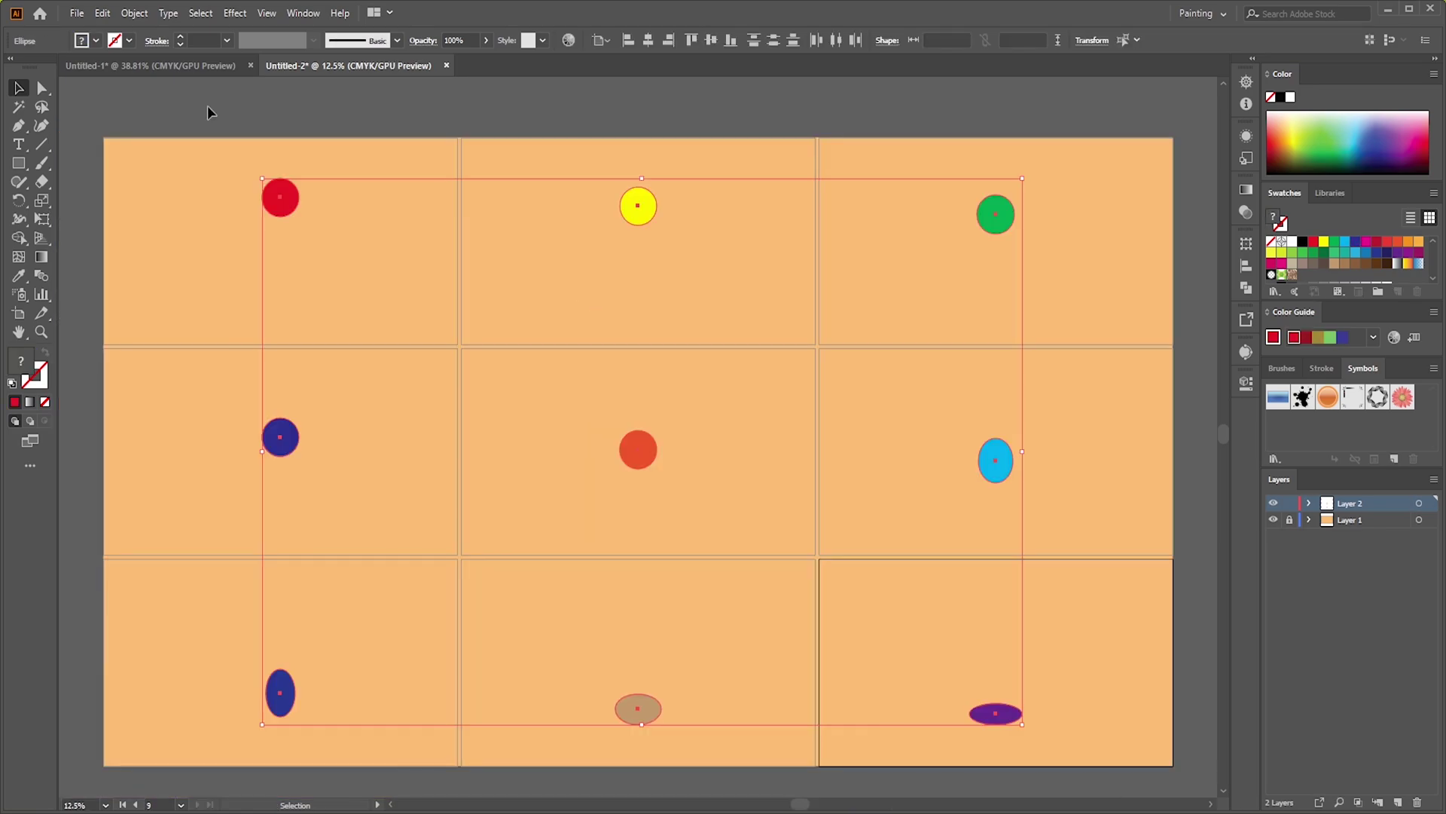
pyautogui.hotkey('ctrl', 'shift', 'a')
pyautogui.hotkey('ctrl', 'a')
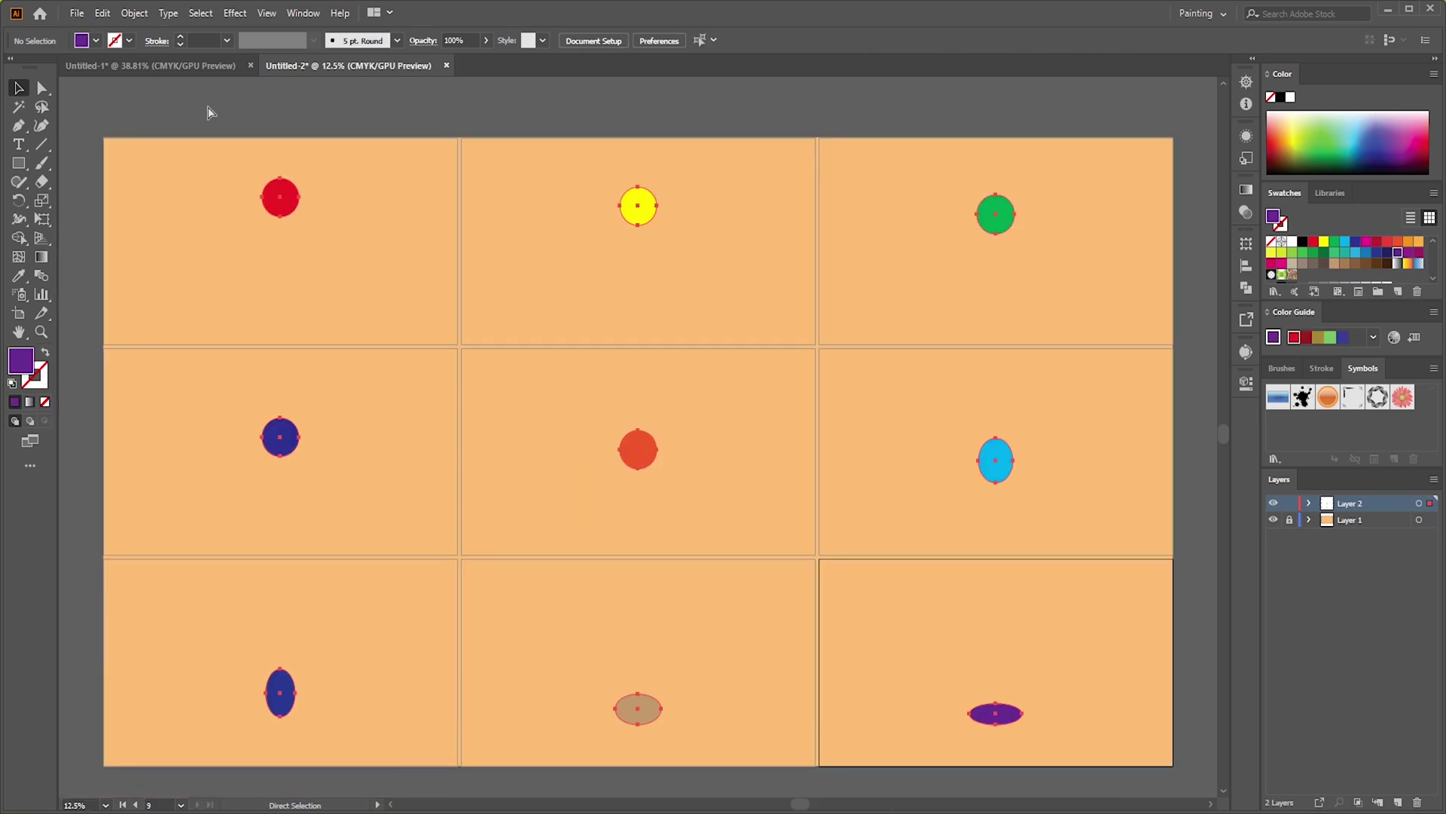
pyautogui.click(42, 257)
pyautogui.doubleClick(20, 360)
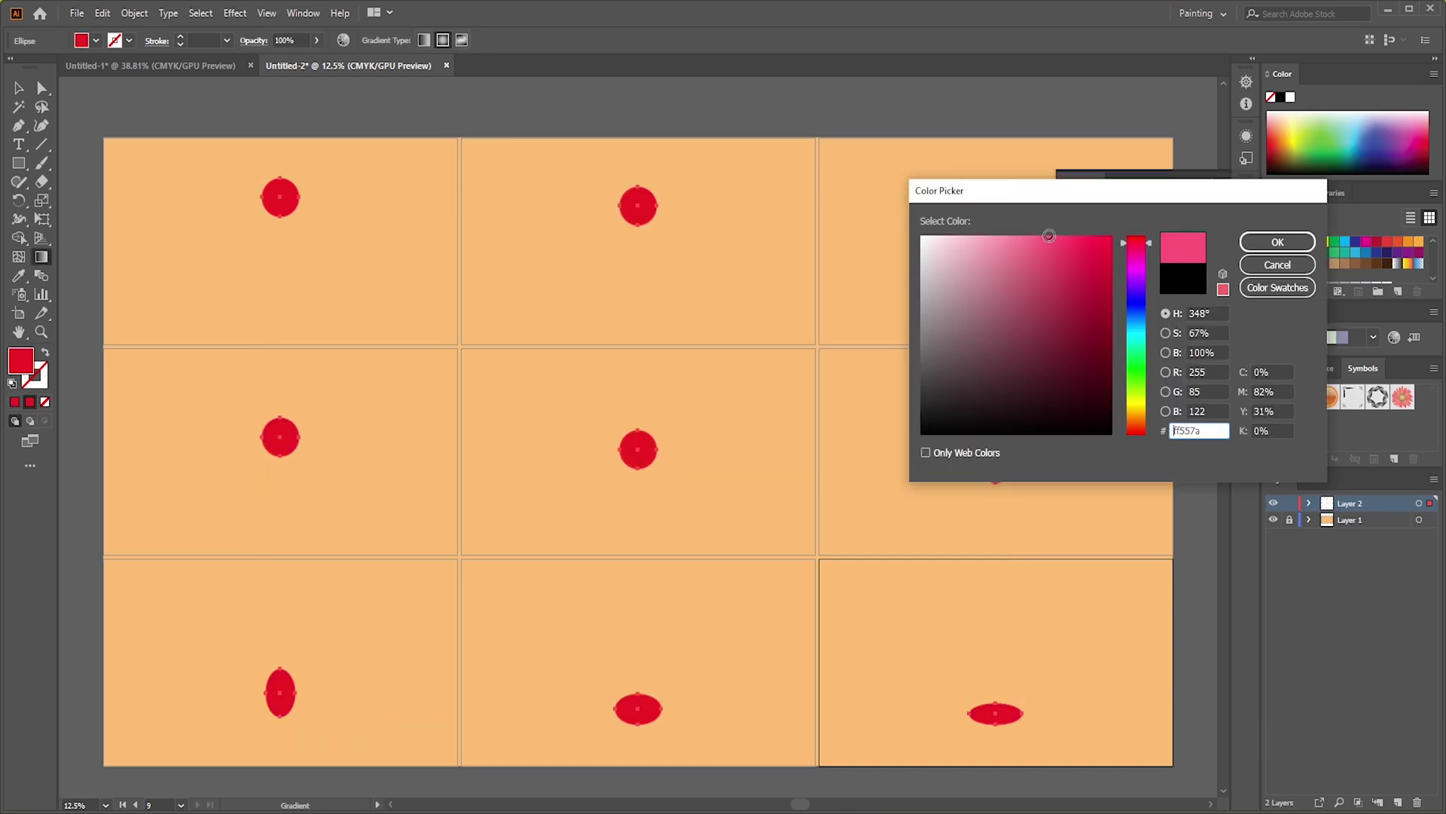
pyautogui.click(1276, 240)
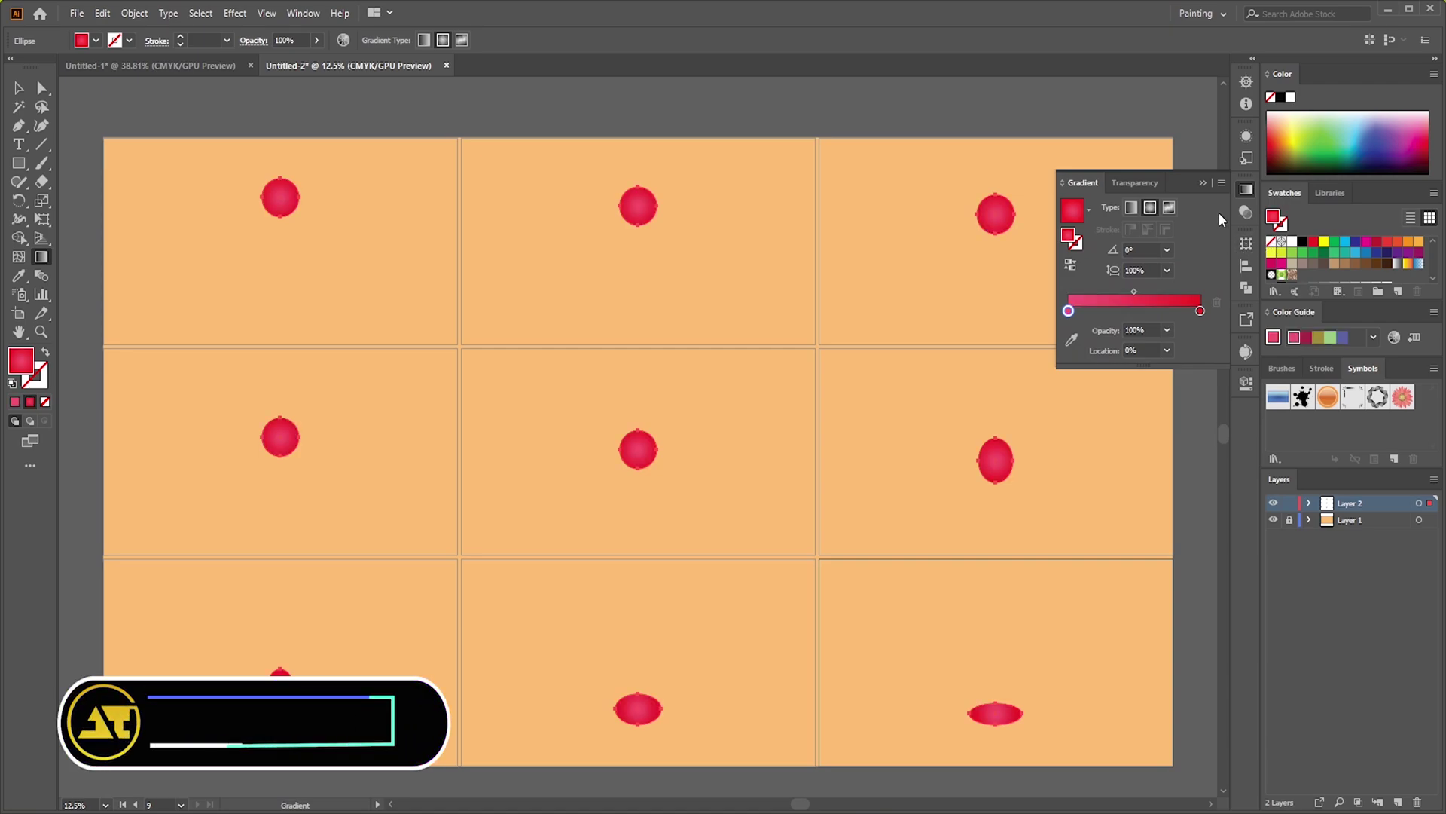
pyautogui.click(1203, 182)
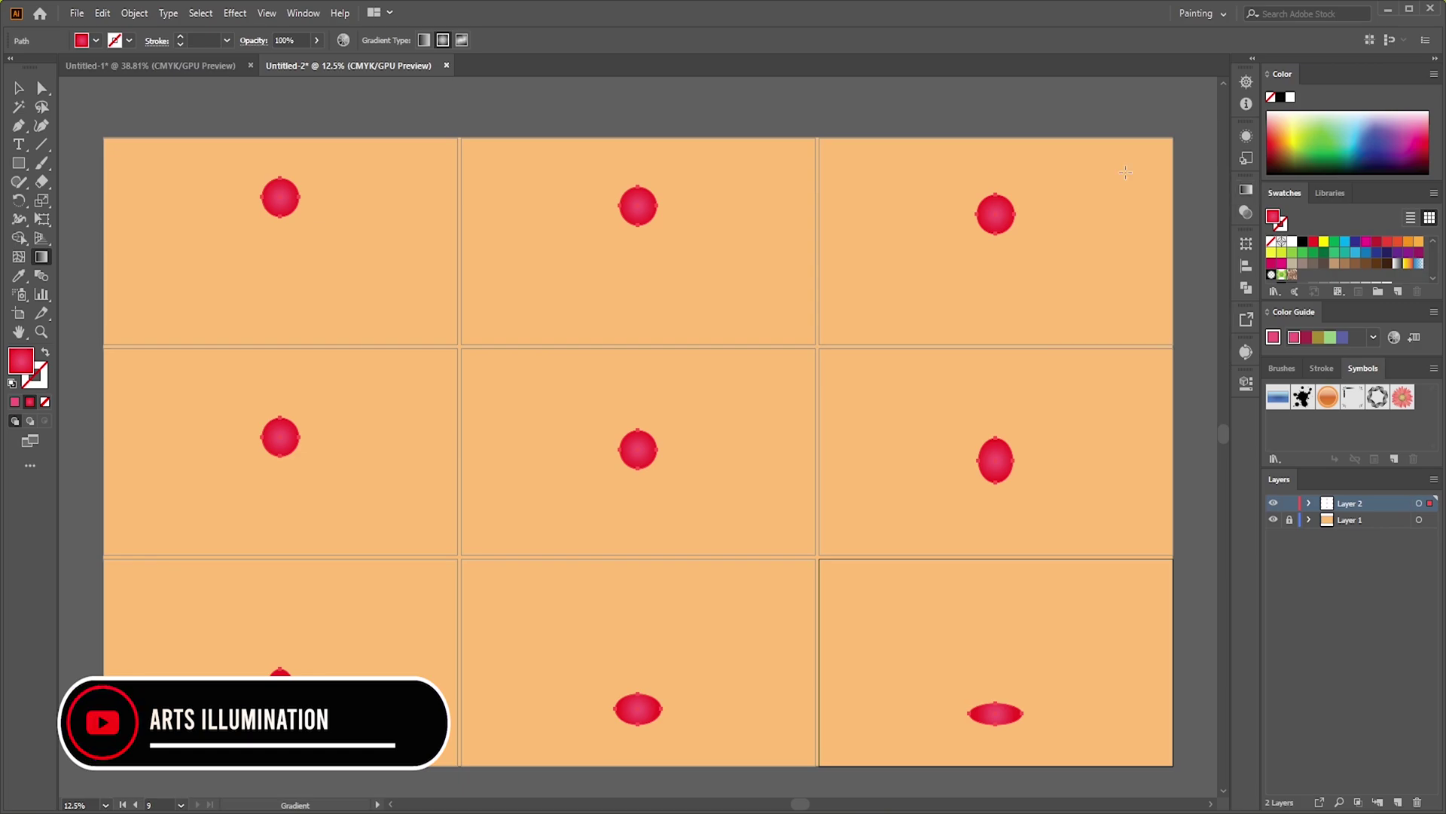
# Give every ball a black 4 pt stroke and deselect everything.
pyautogui.click(129, 41)
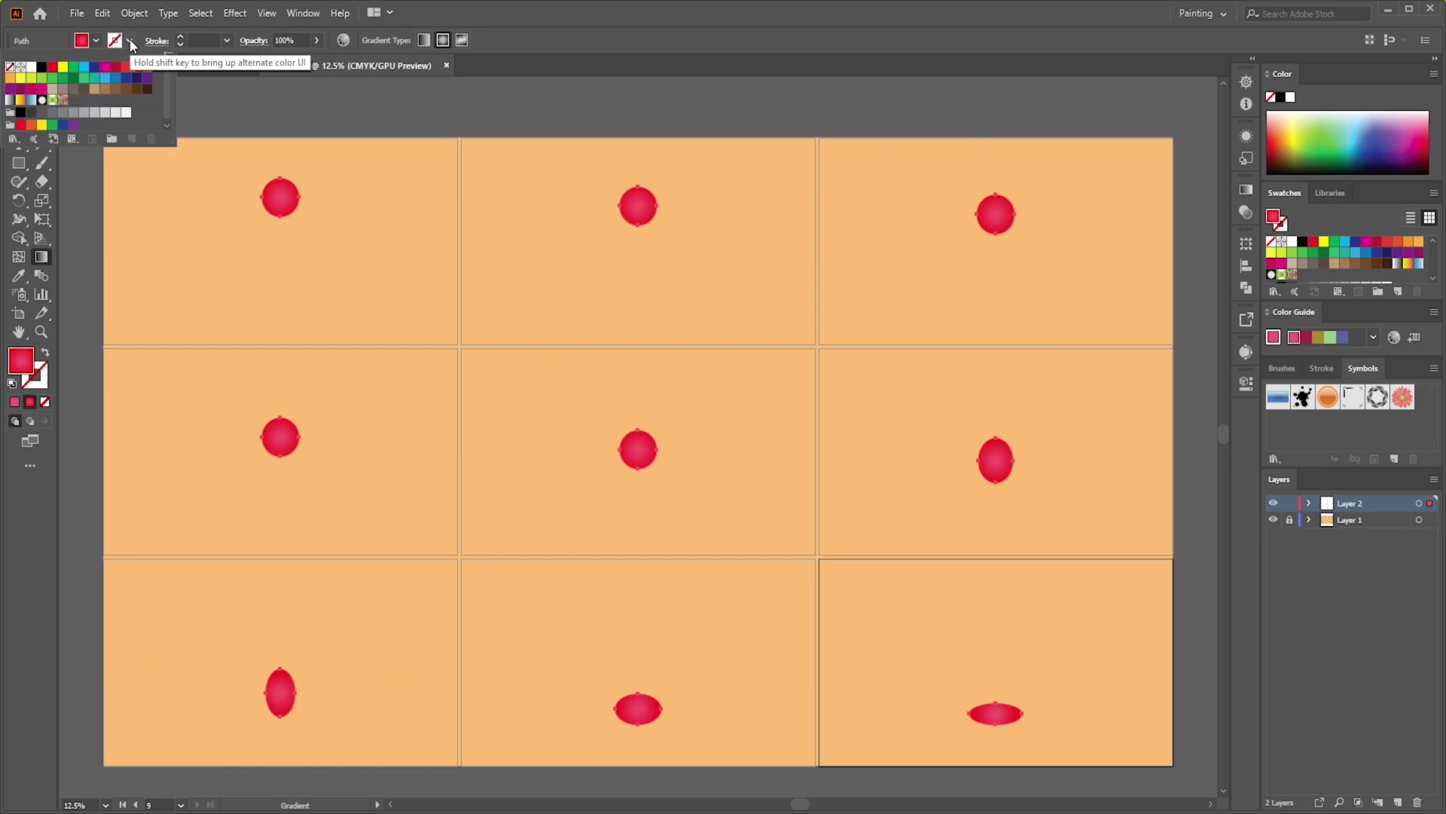
pyautogui.click(42, 71)
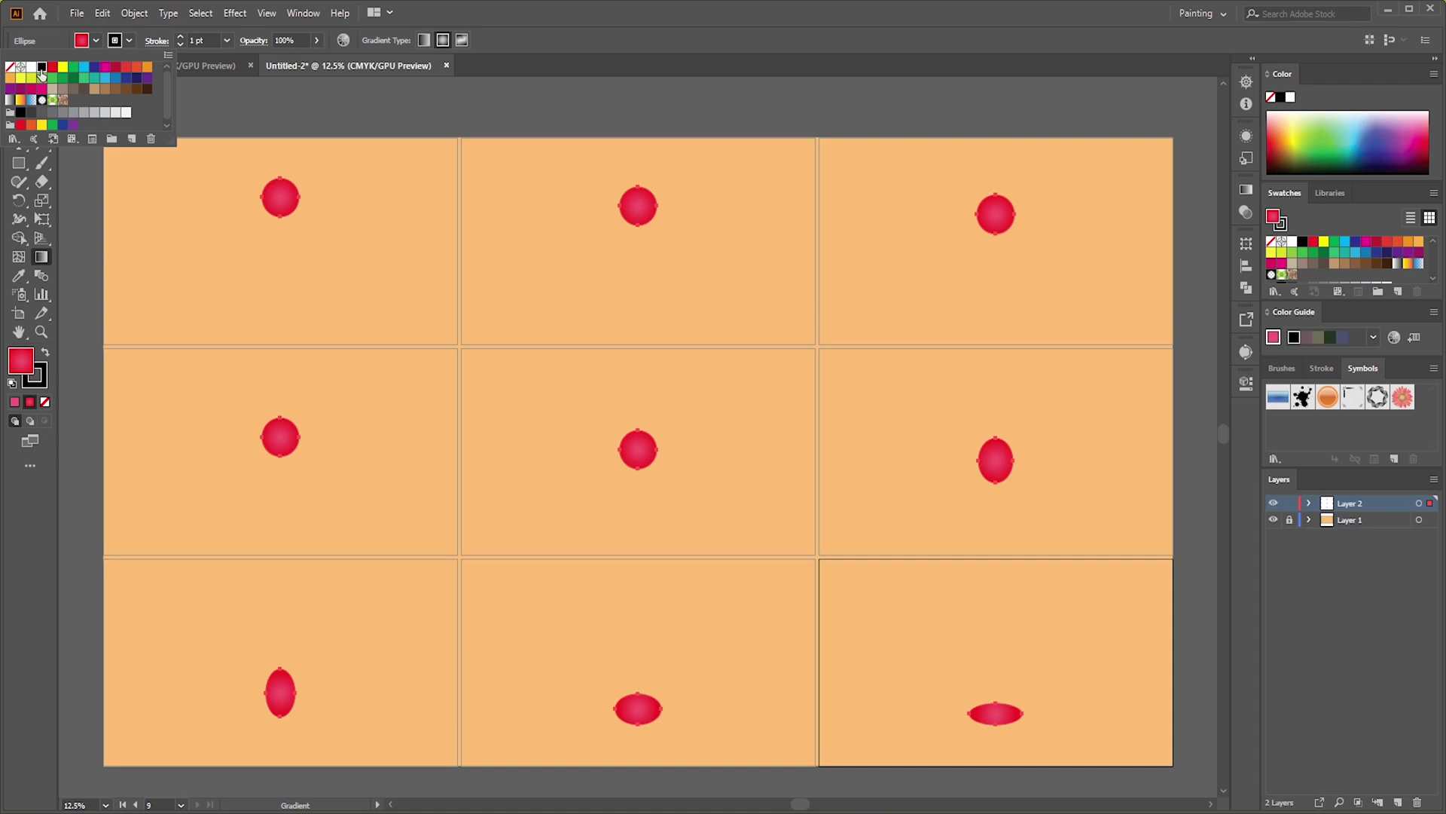
pyautogui.click(224, 43)
pyautogui.click(227, 41)
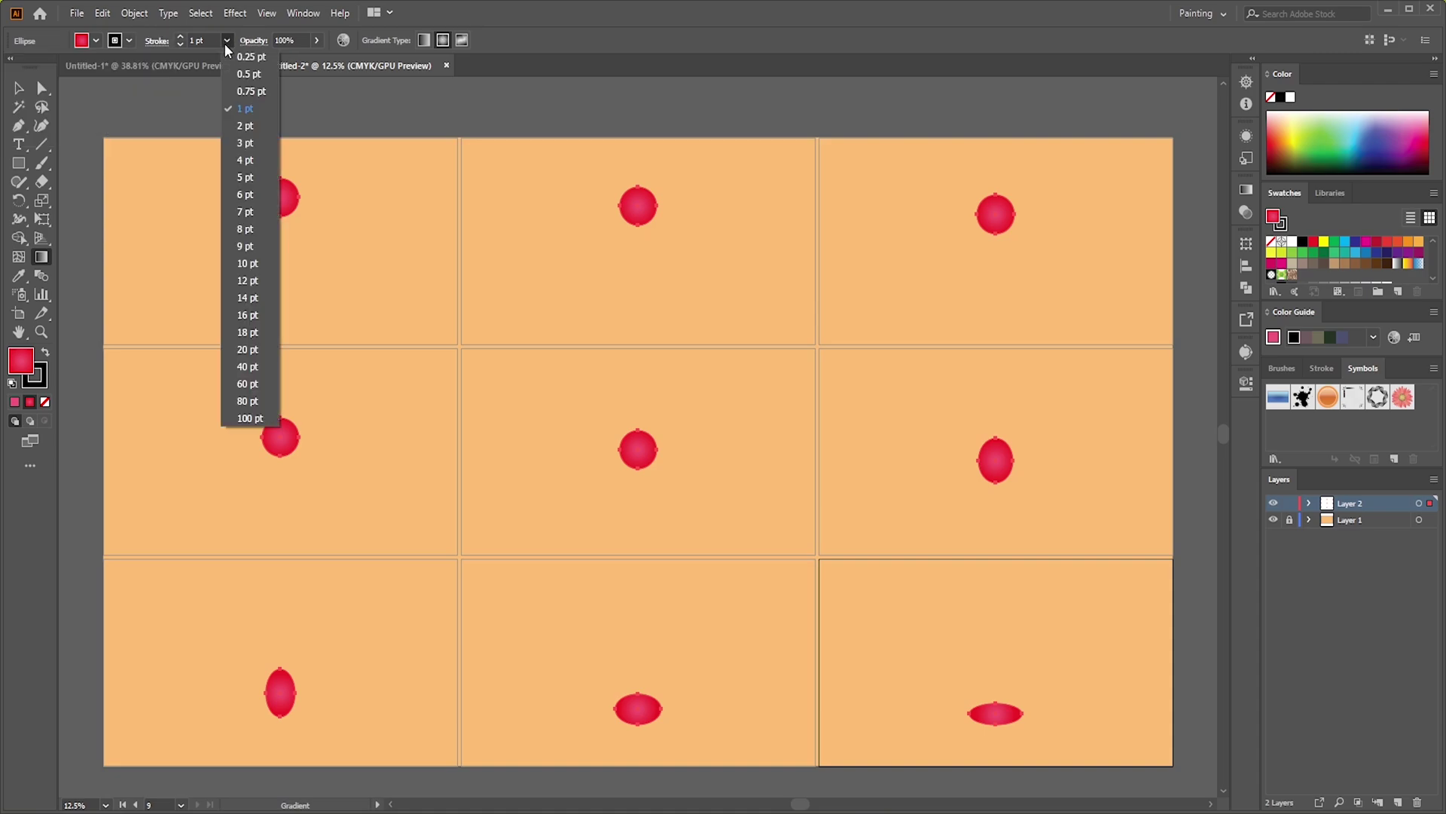
pyautogui.click(244, 161)
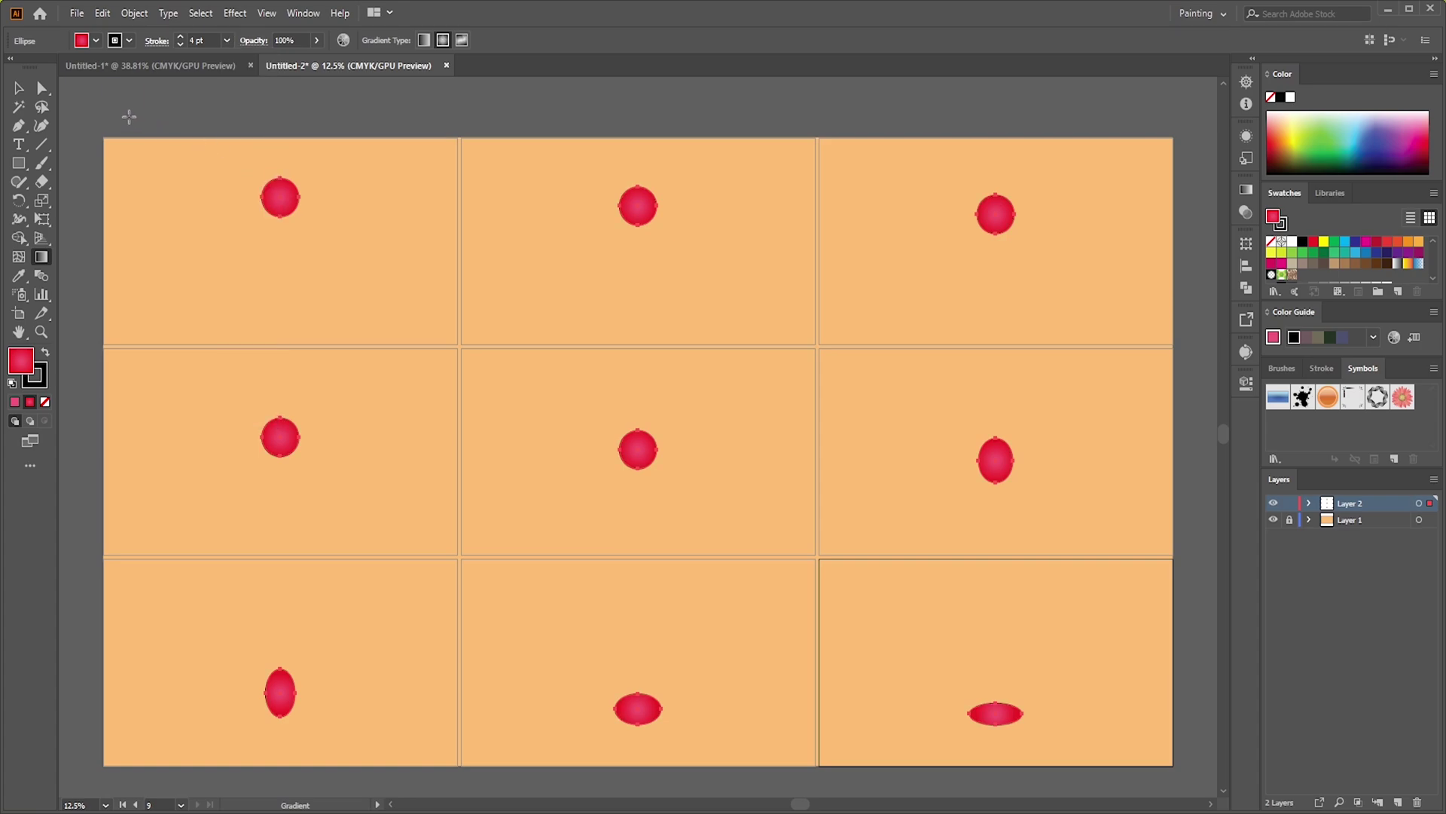
pyautogui.click(18, 88)
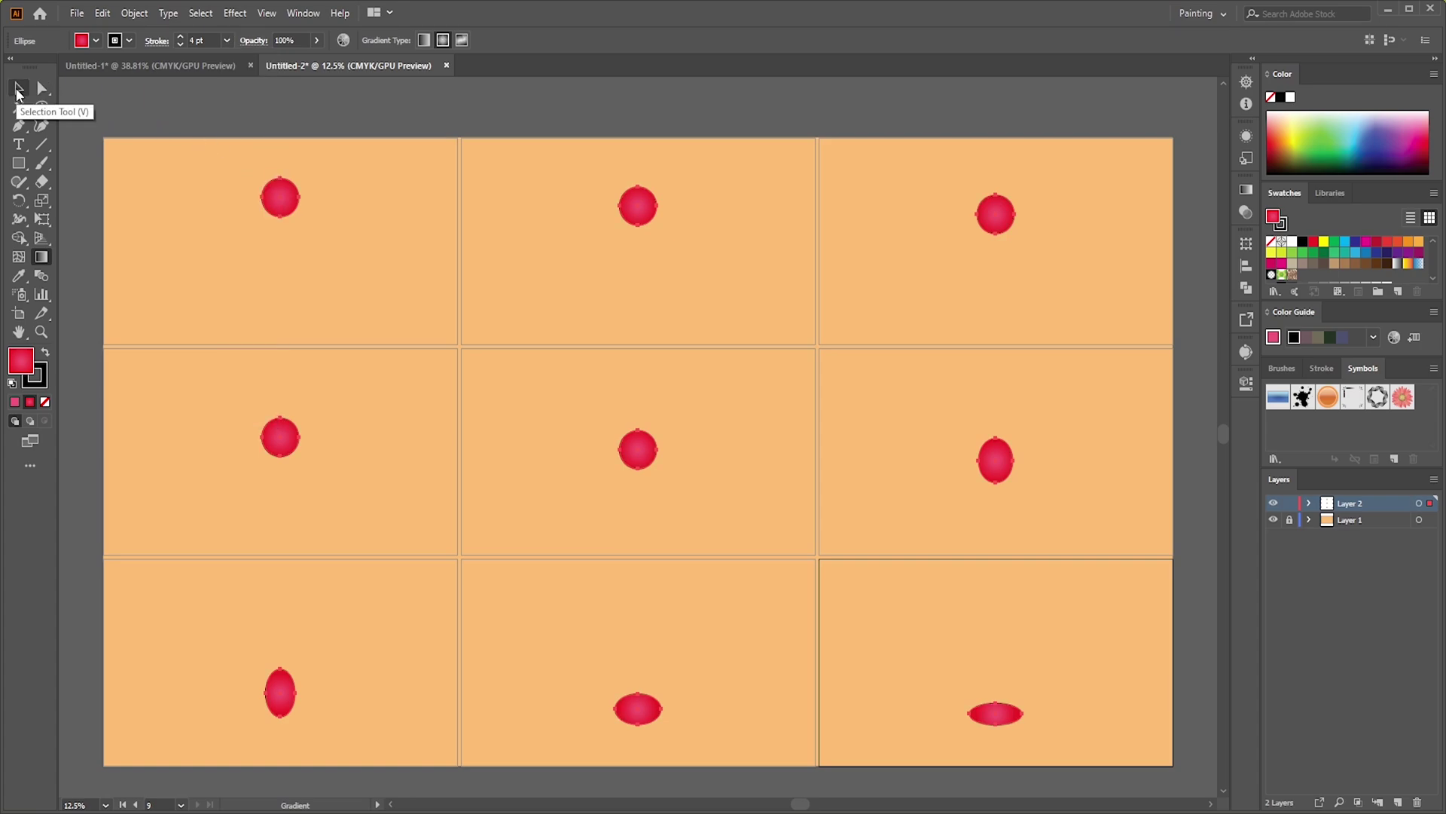
pyautogui.click(155, 119)
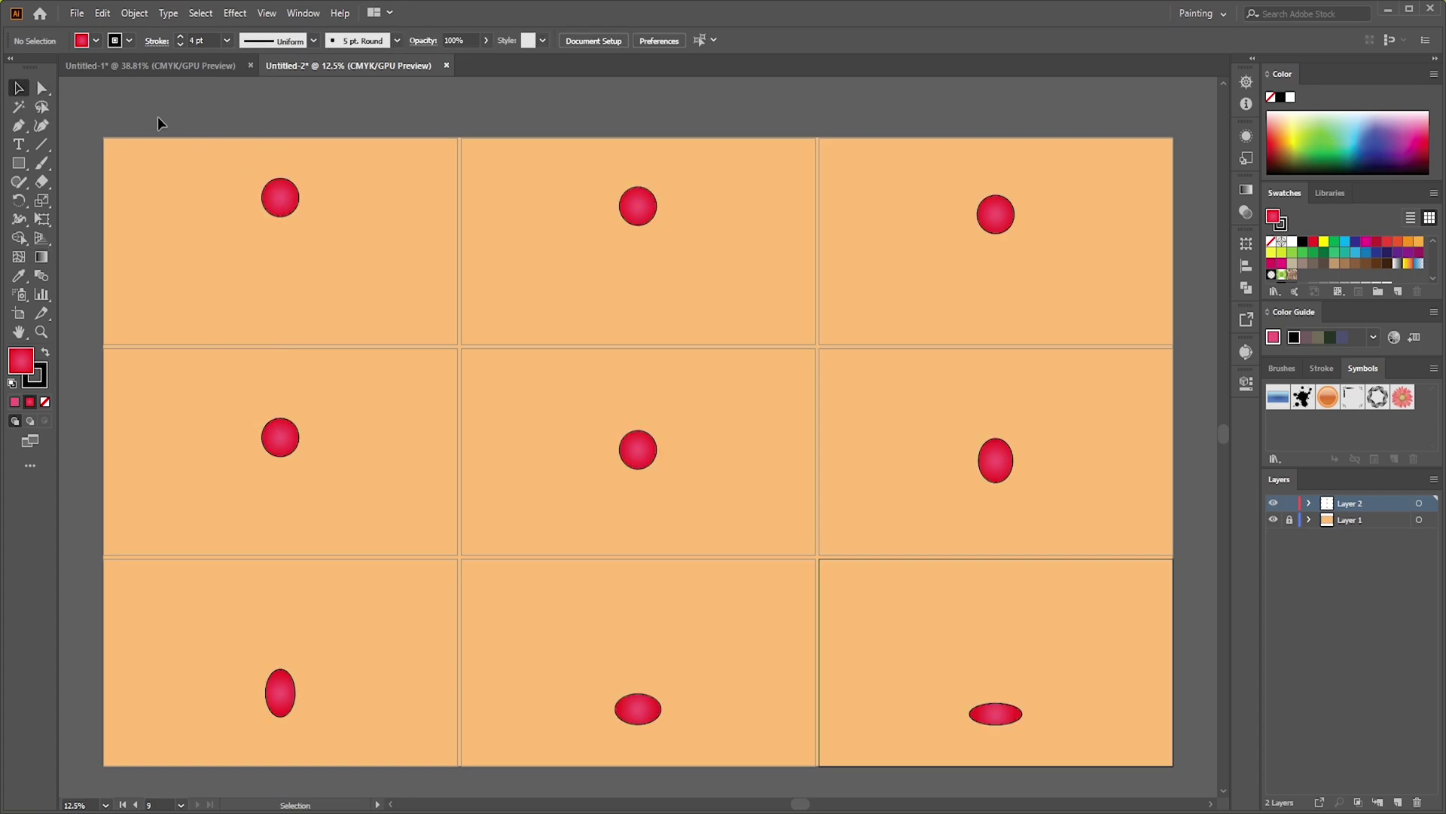
pyautogui.click(77, 13)
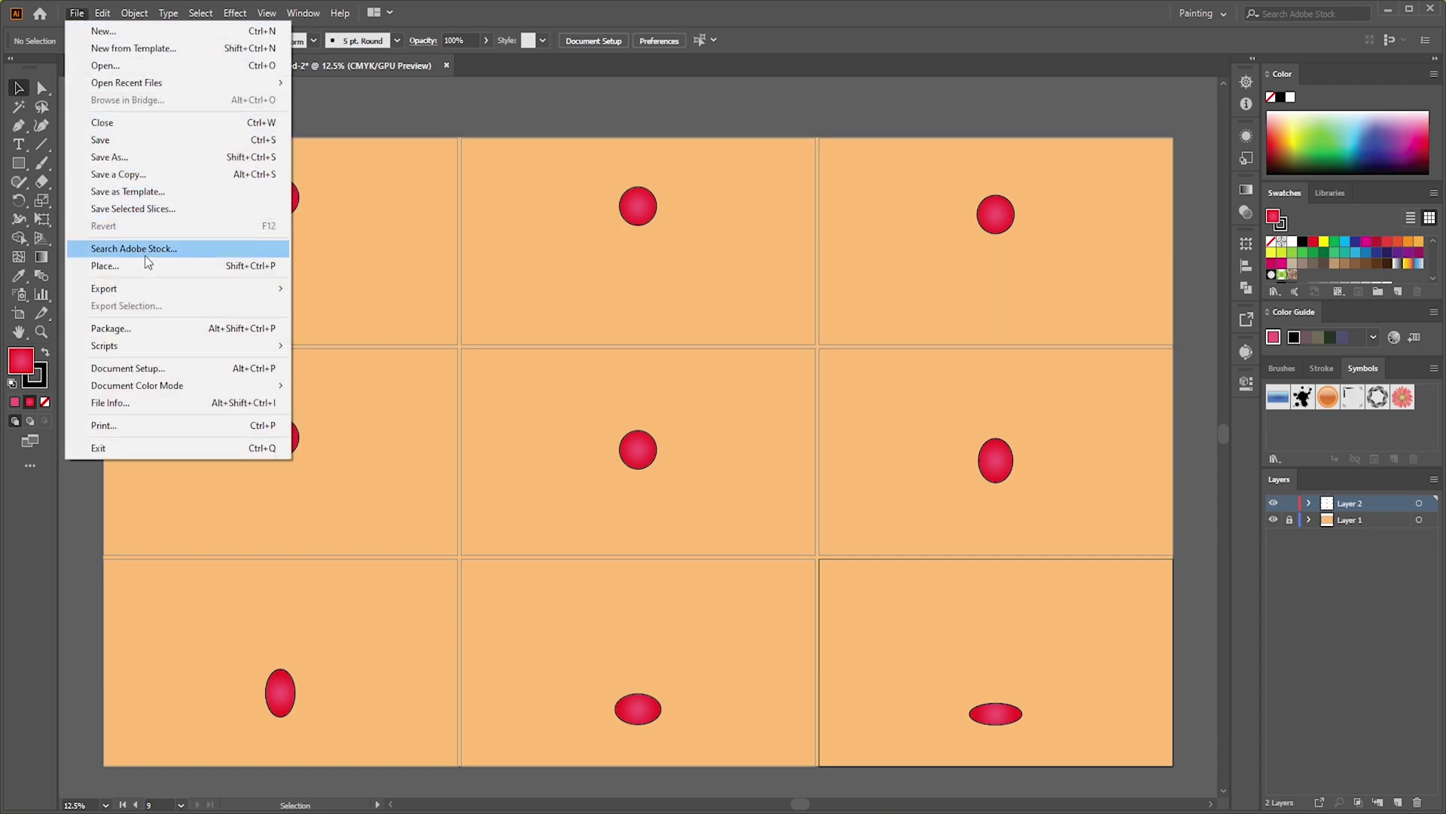
# Export all nine artboards as JPEG files named ANIMATION into the ANIMATION BALL folder.
pyautogui.moveTo(168, 296)
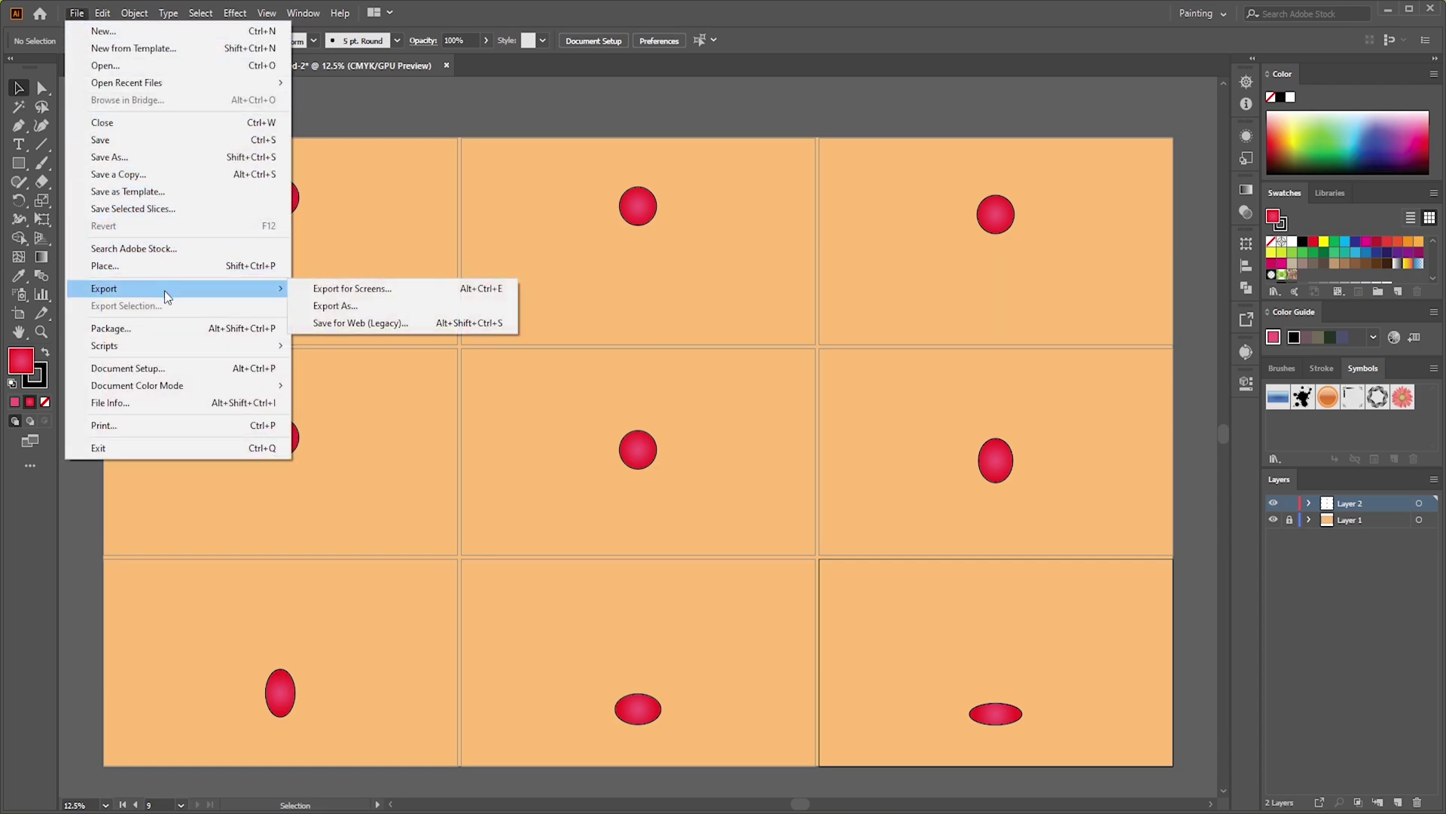
pyautogui.click(322, 307)
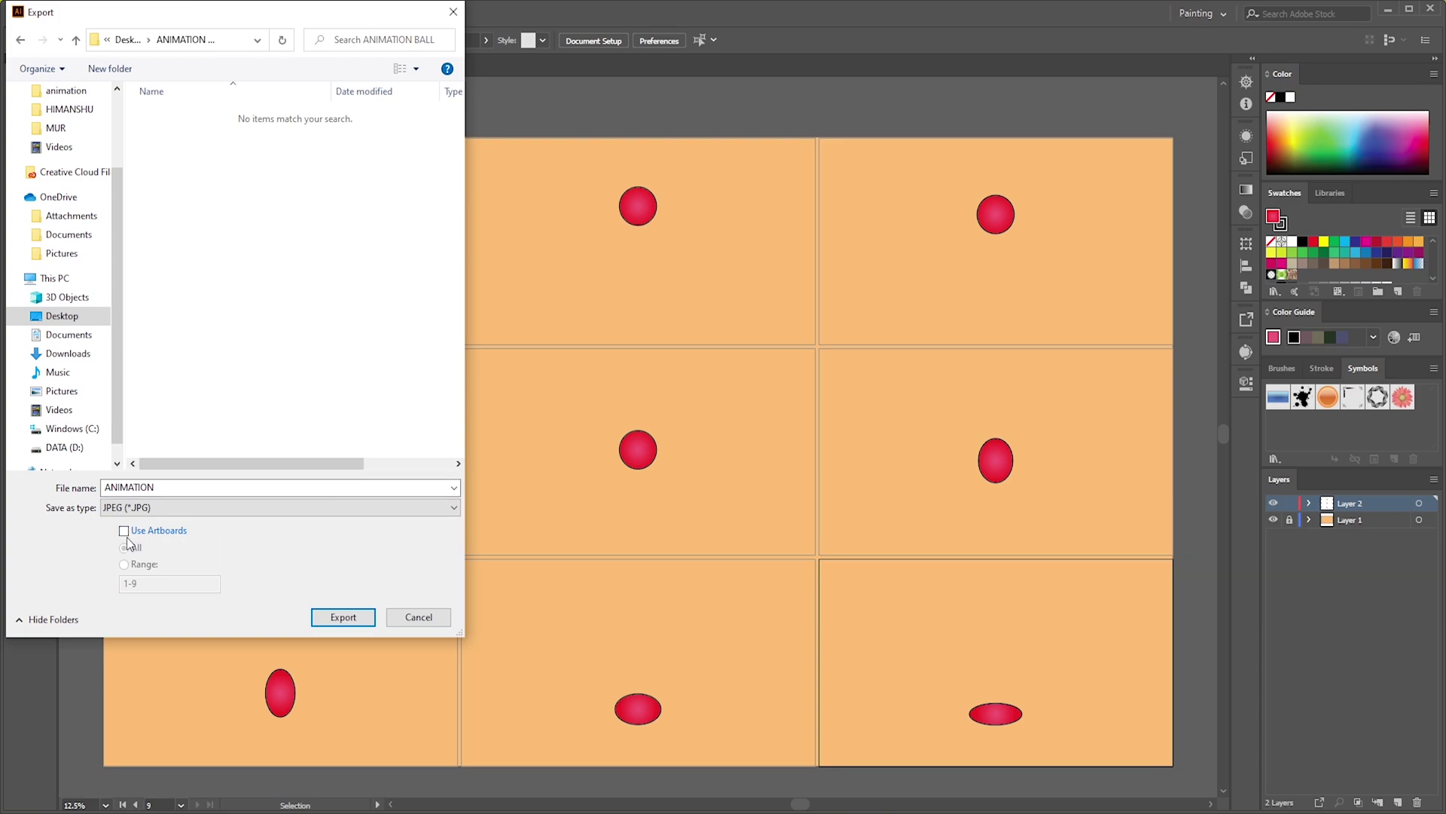
pyautogui.click(330, 620)
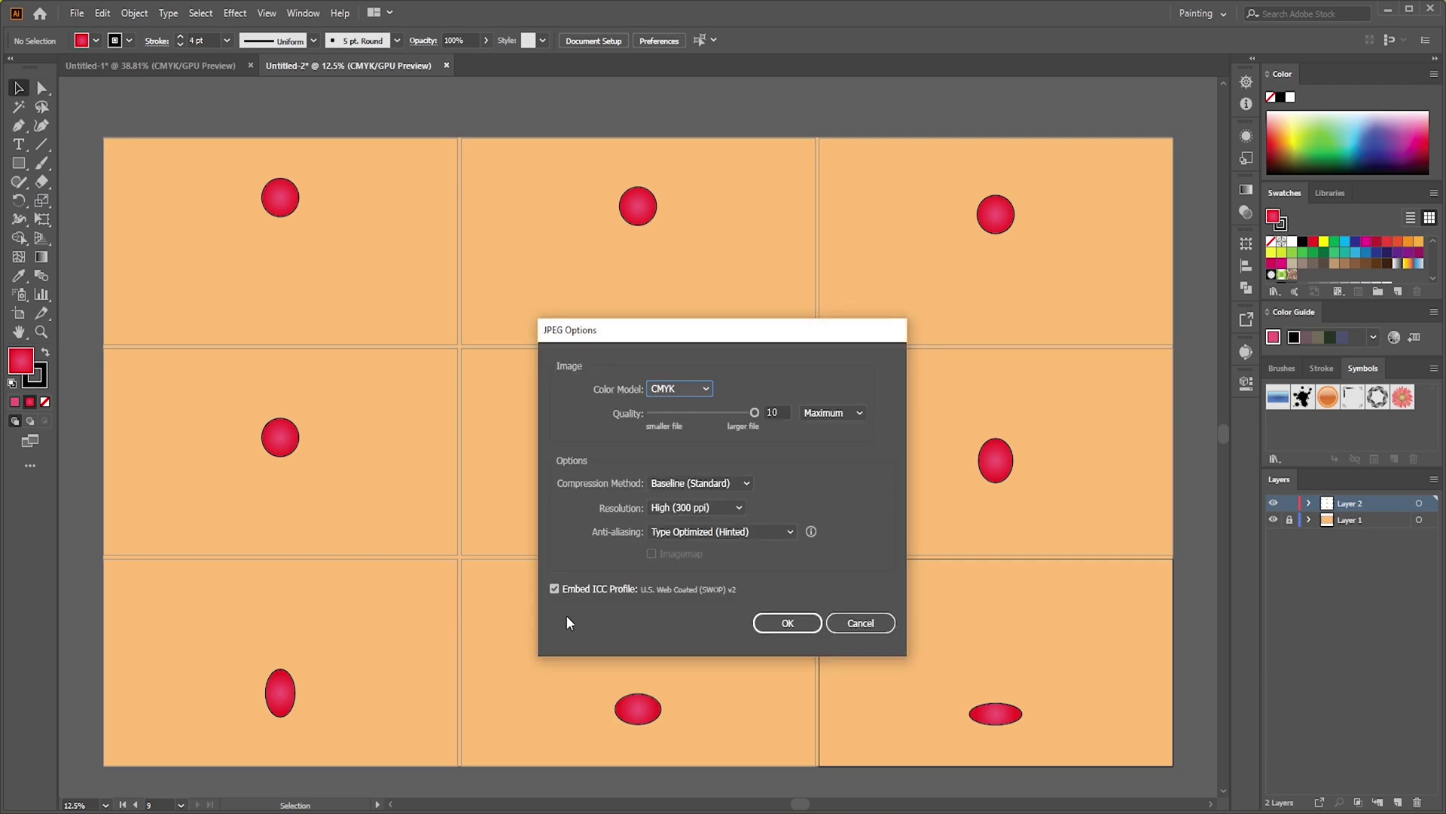
# Accept the JPEG Options (CMYK, quality 10, 300 ppi), then add images from this PC in Photos.
pyautogui.click(791, 622)
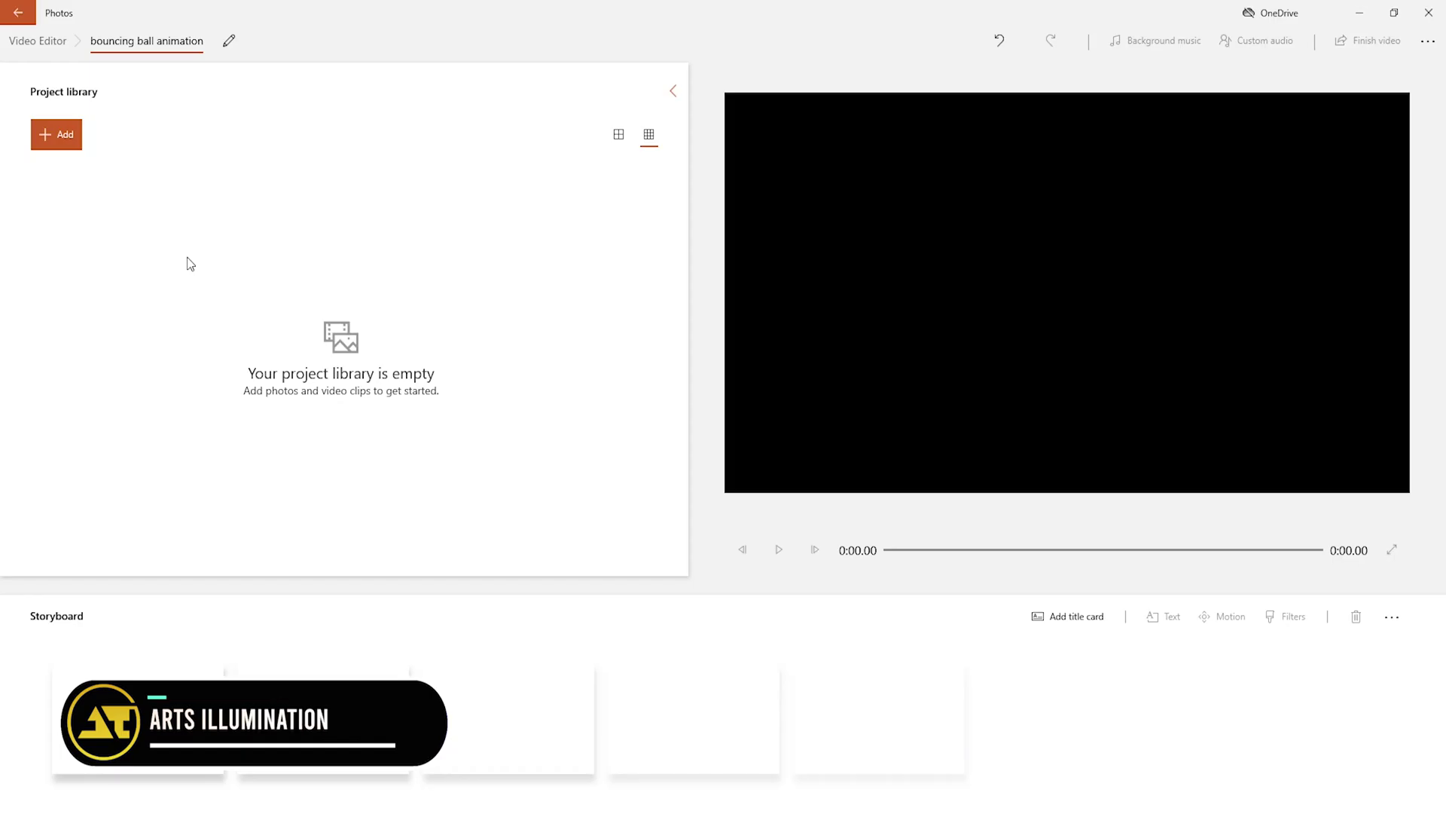
pyautogui.click(55, 136)
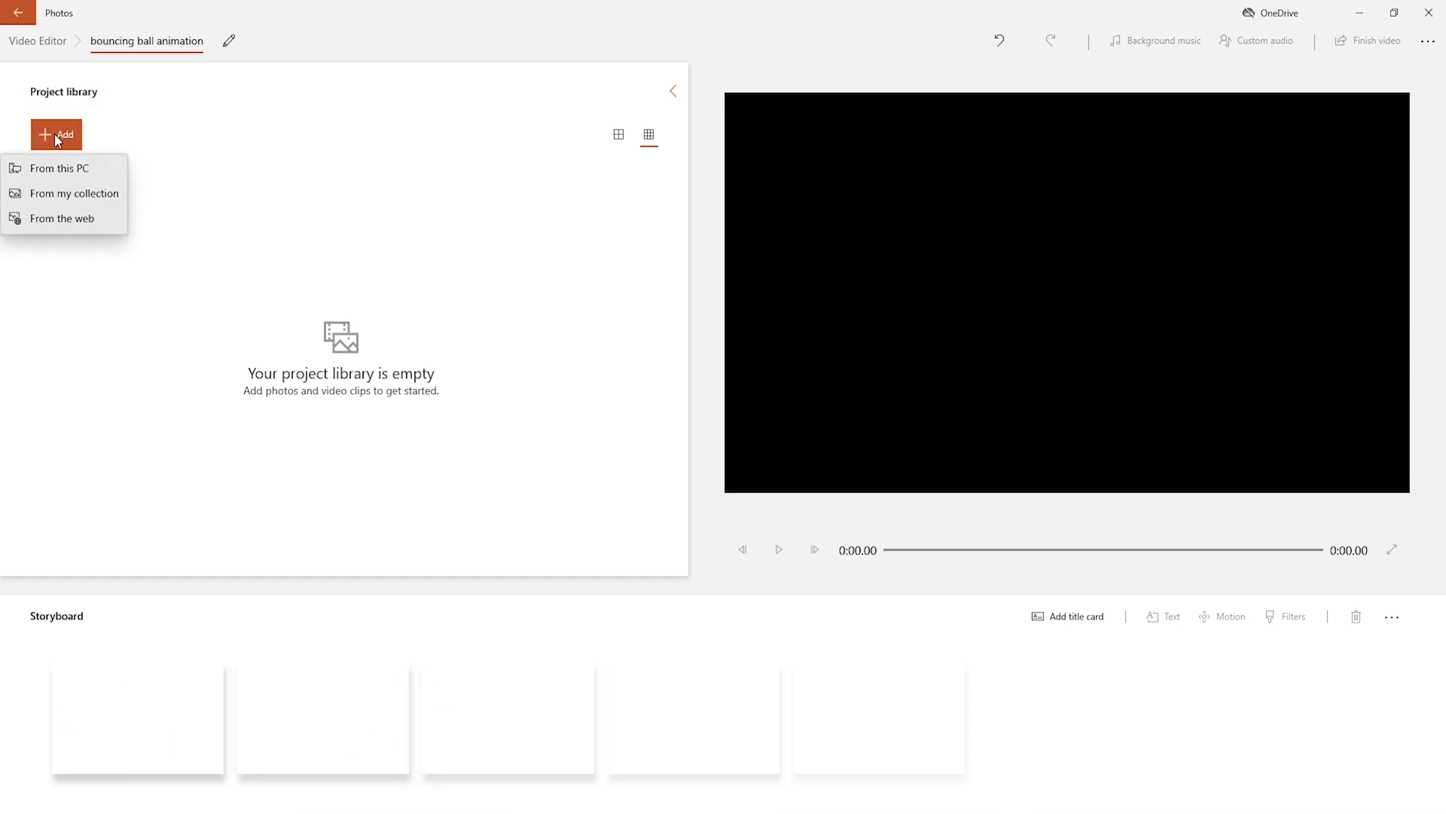
pyautogui.click(58, 174)
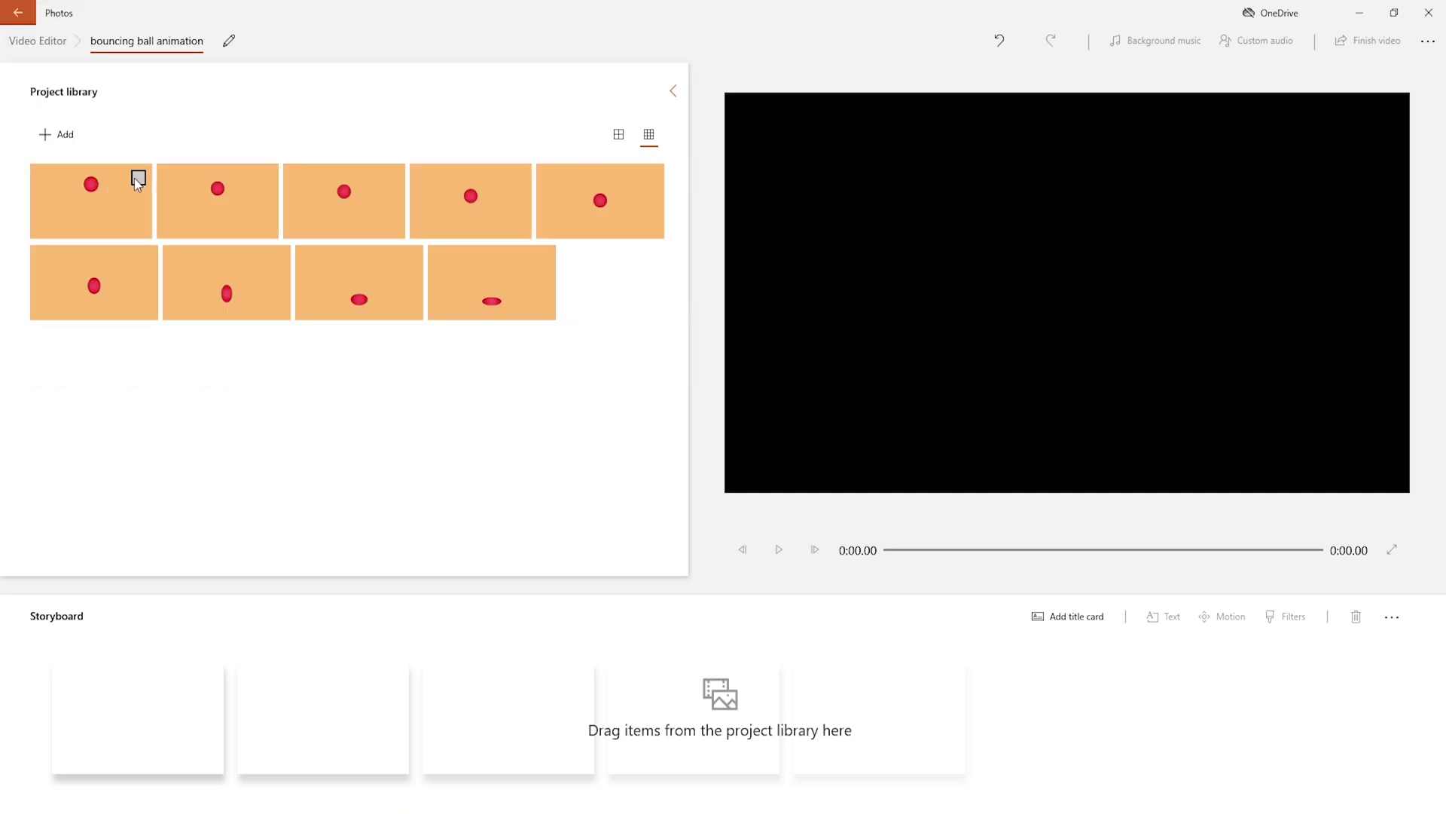
# Select all nine ball frame images and drag them onto the storyboard.
pyautogui.click(138, 178)
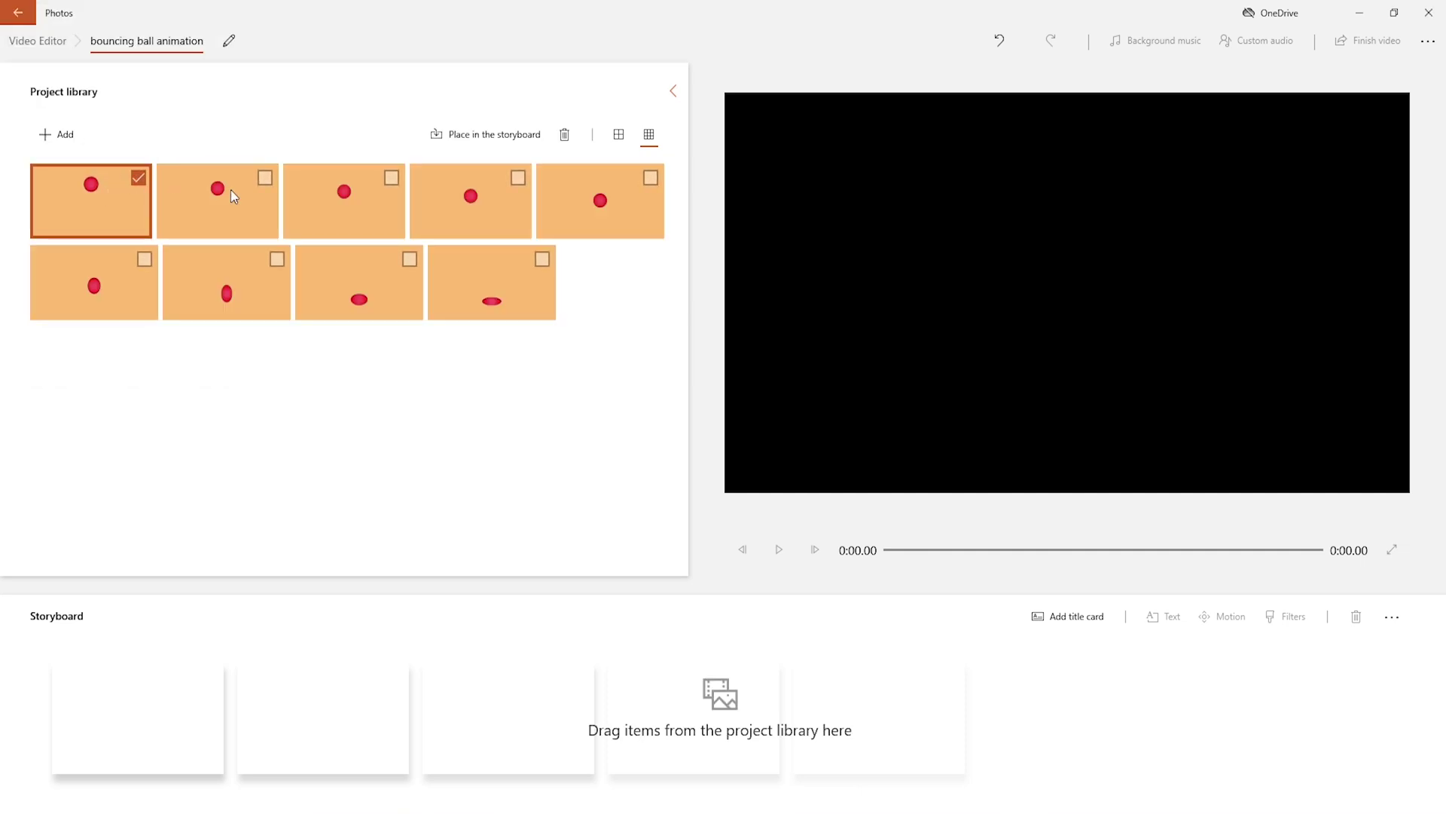
pyautogui.keyDown('shift'); pyautogui.click(545, 262); pyautogui.keyUp('shift')
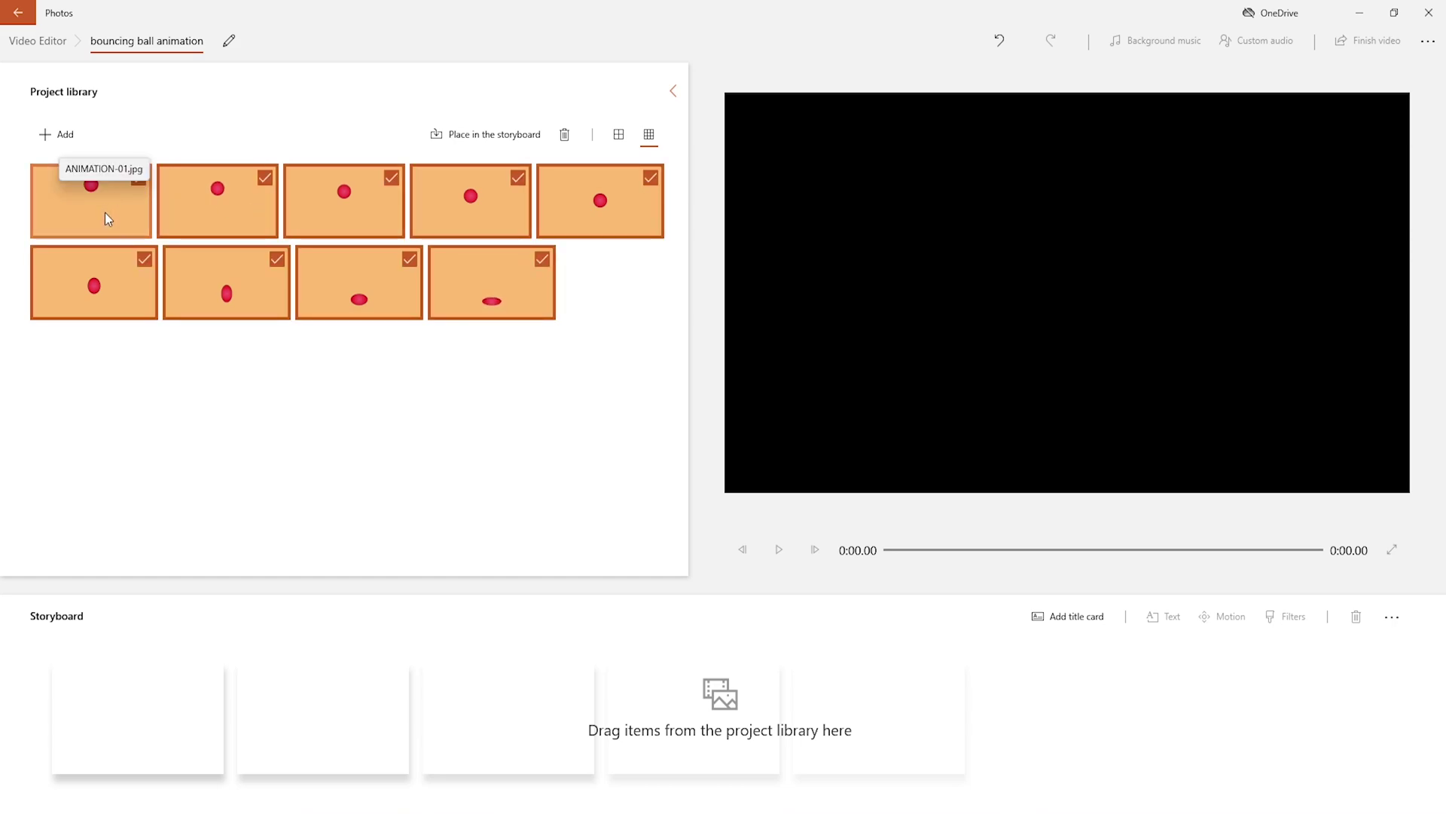
pyautogui.moveTo(106, 217); pyautogui.dragTo(174, 743)
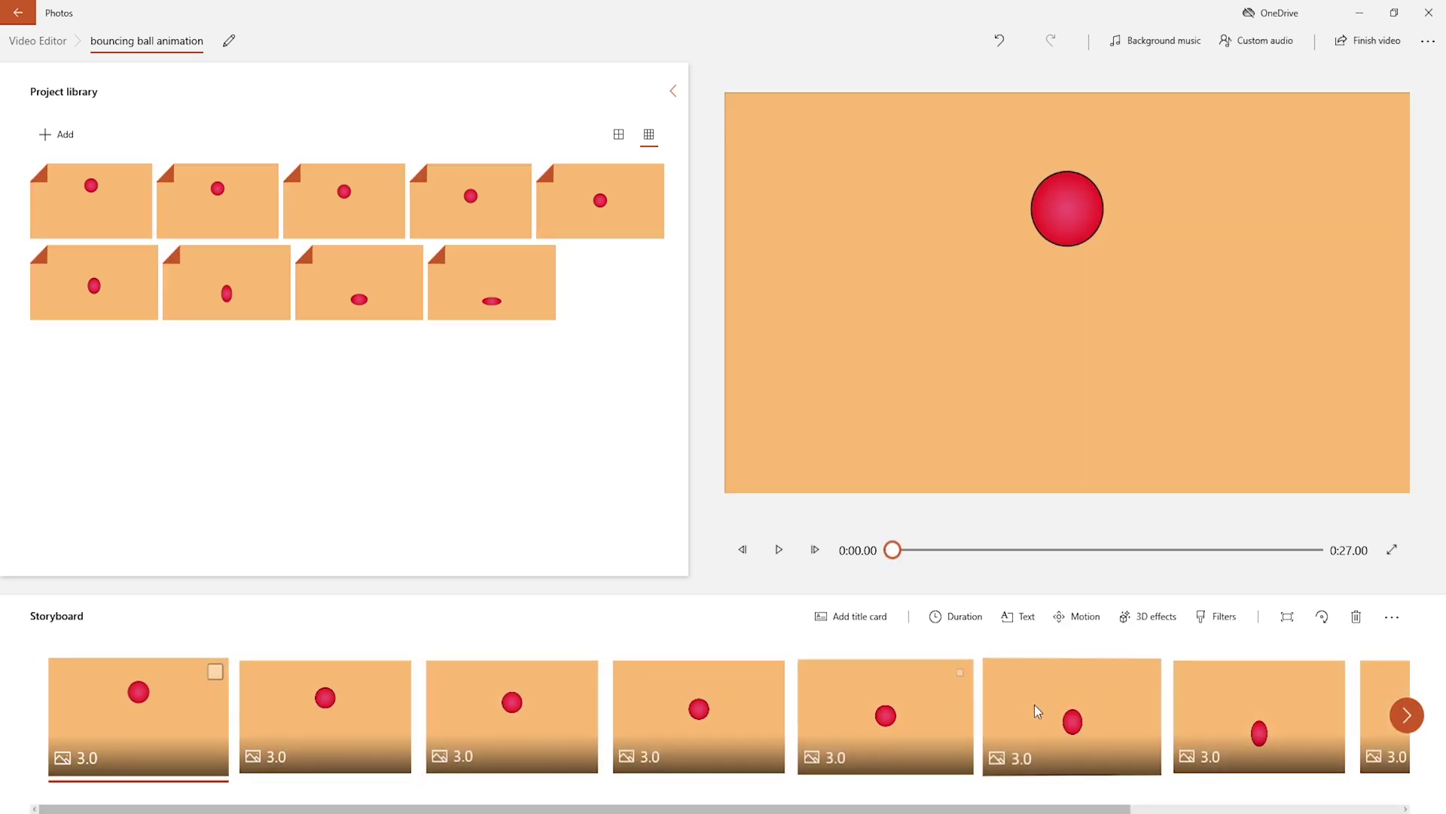
# Select library frames ANIMATION-08 down to -01 and drag them onto the storyboard's end.
pyautogui.hscroll(2, 1038, 711)
pyautogui.hscroll(2, 1038, 710)
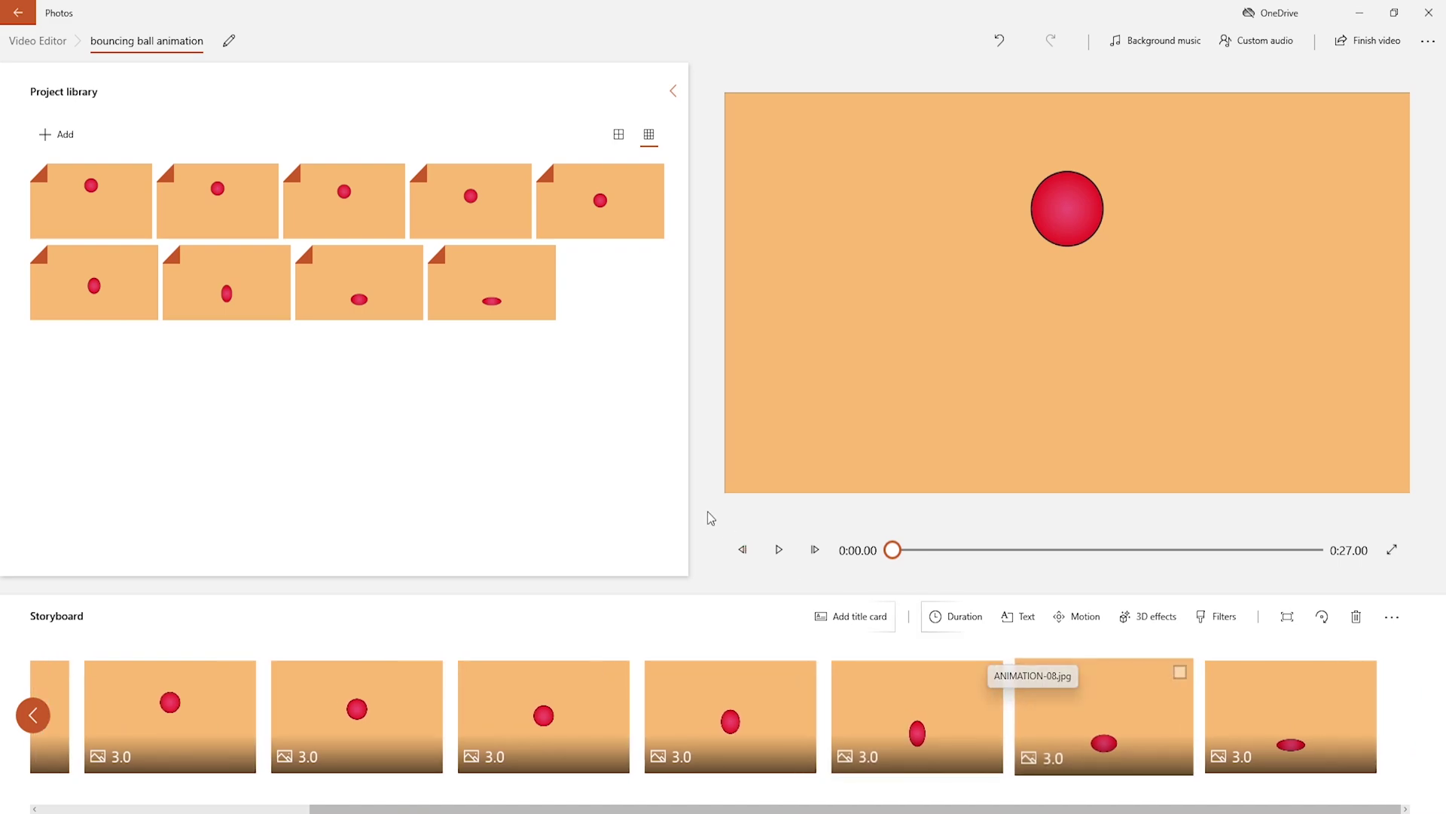
pyautogui.click(371, 287)
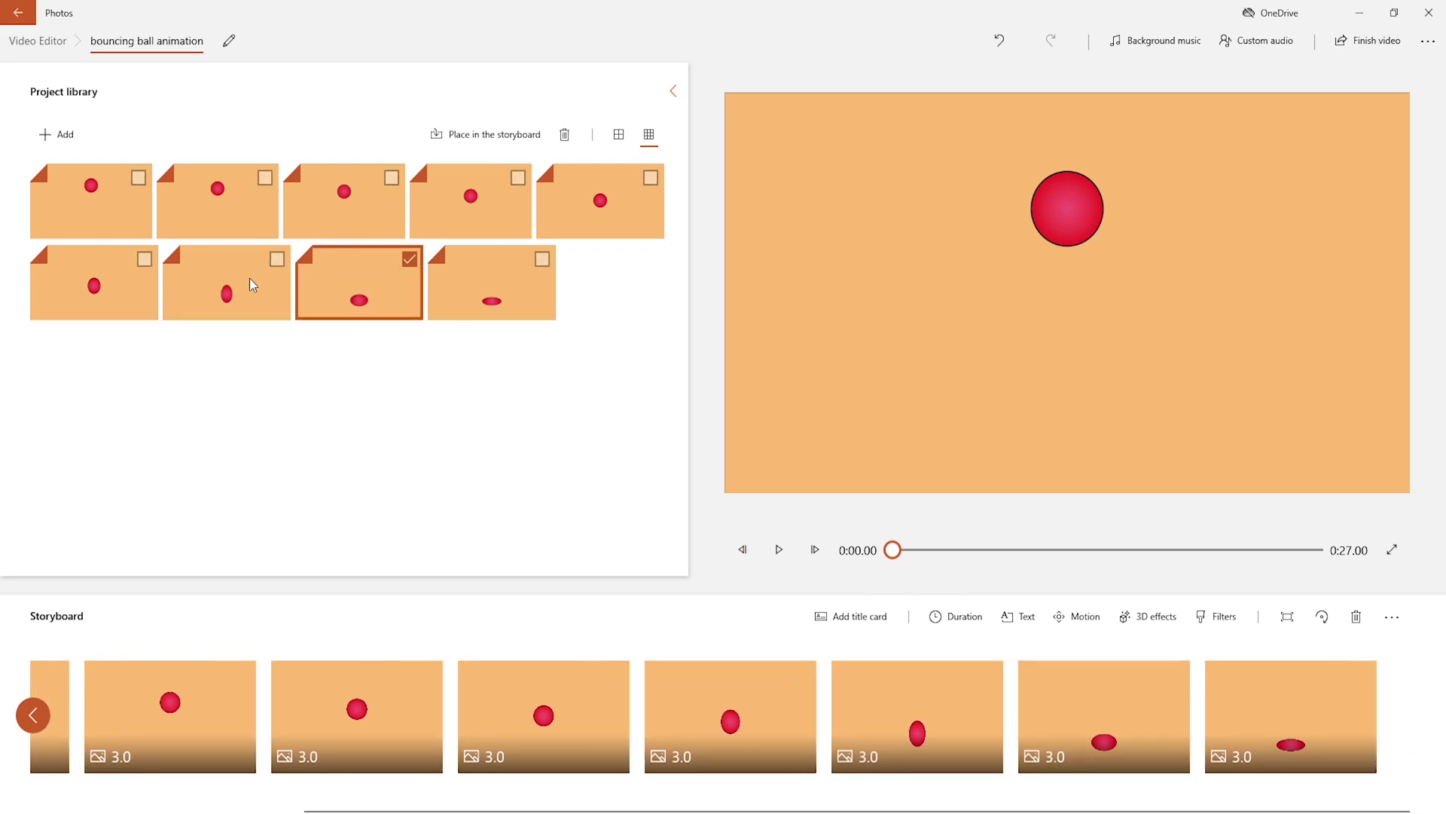
pyautogui.click(249, 284)
pyautogui.click(105, 279)
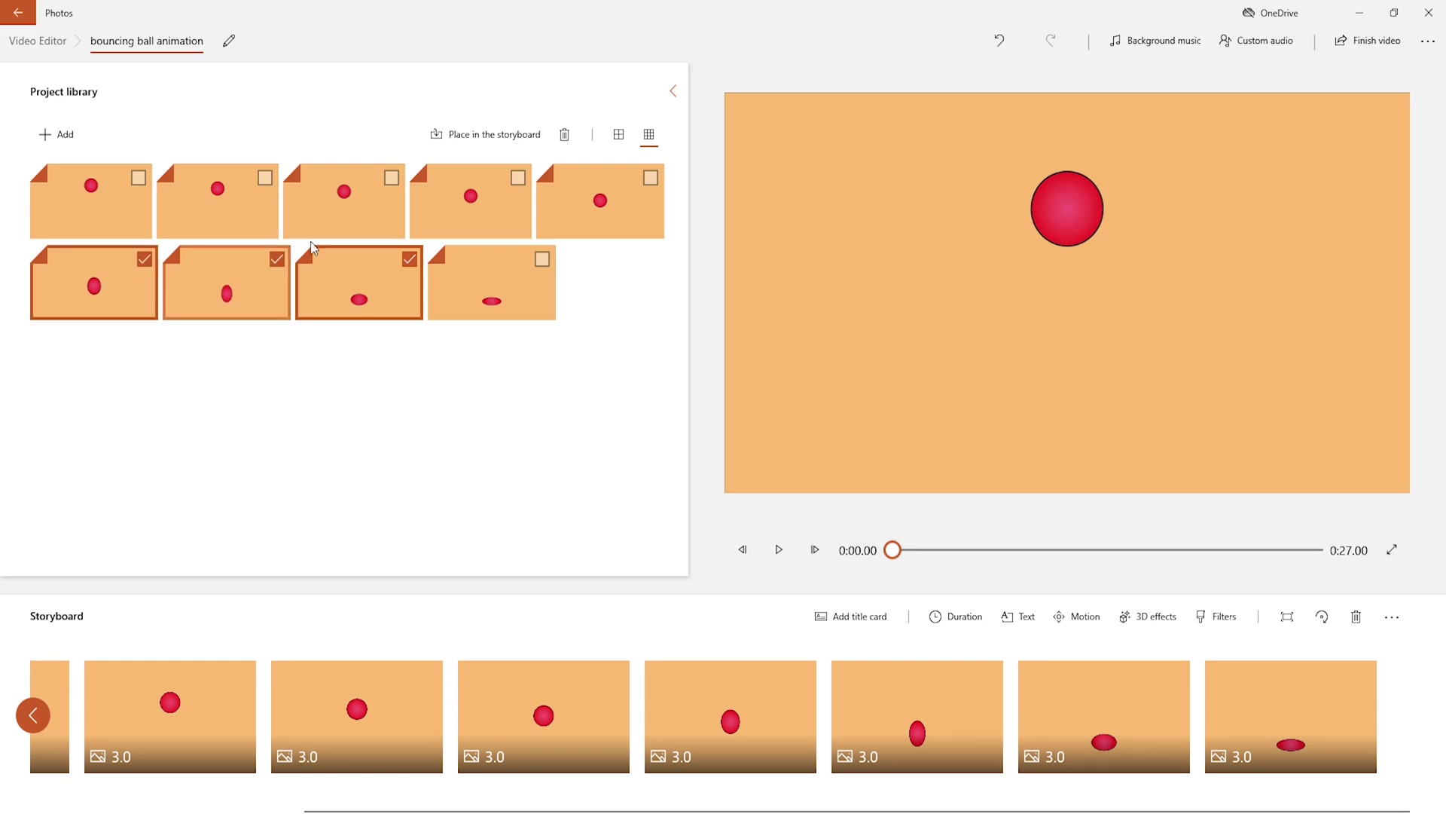
pyautogui.click(580, 227)
pyautogui.click(469, 208)
pyautogui.click(345, 198)
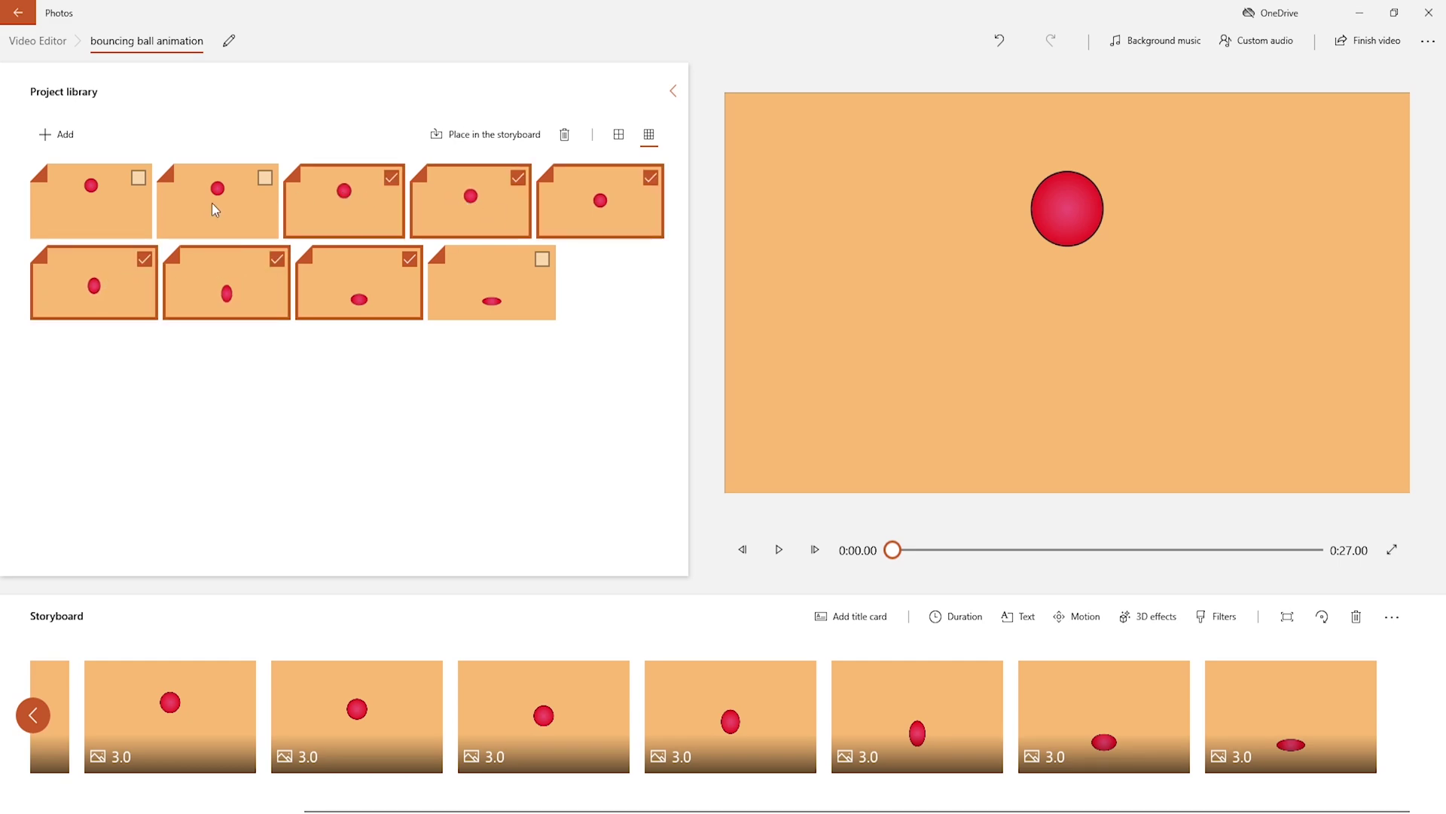
pyautogui.click(210, 202)
pyautogui.click(101, 208)
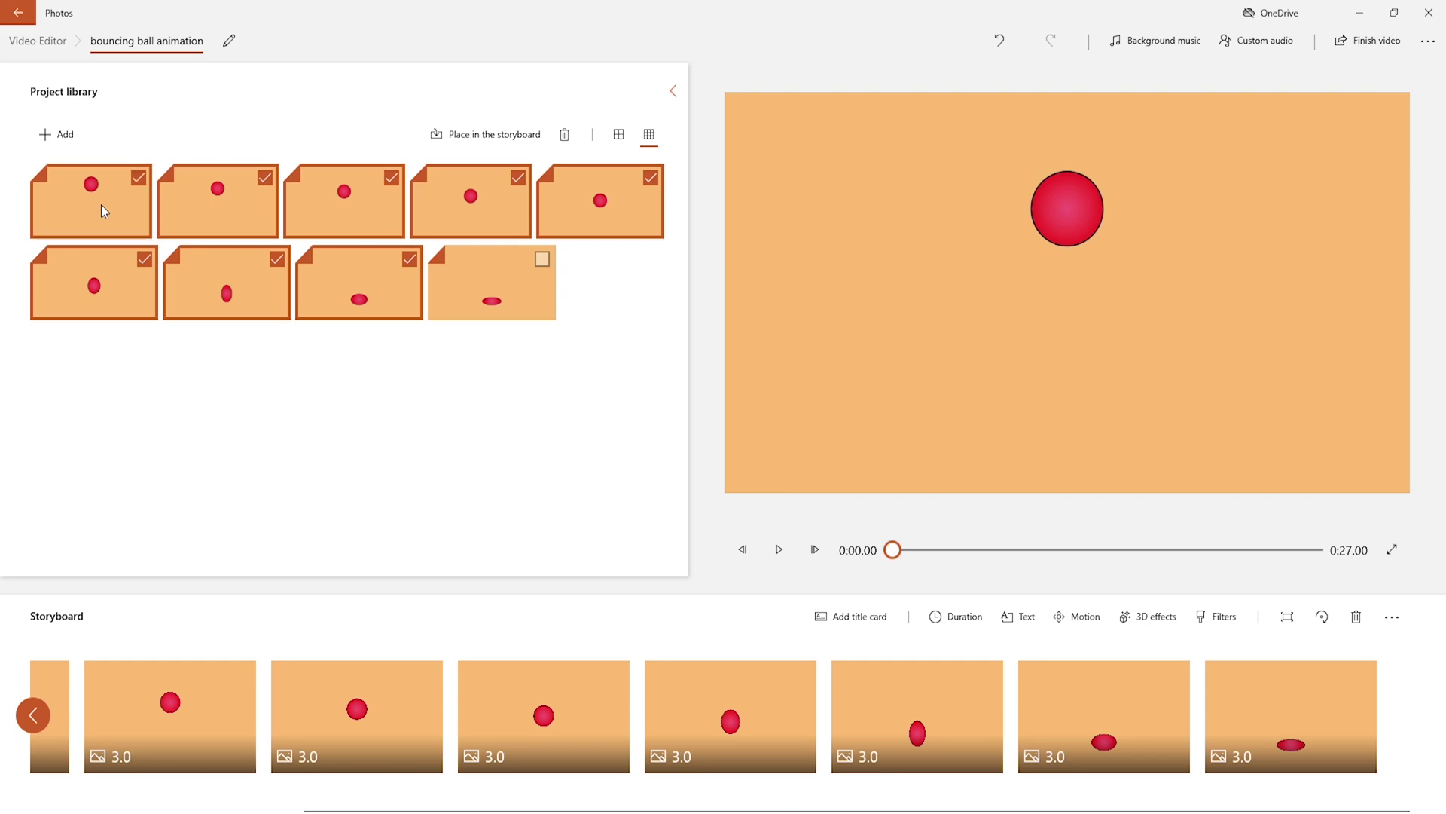
pyautogui.moveTo(98, 198); pyautogui.dragTo(1324, 736)
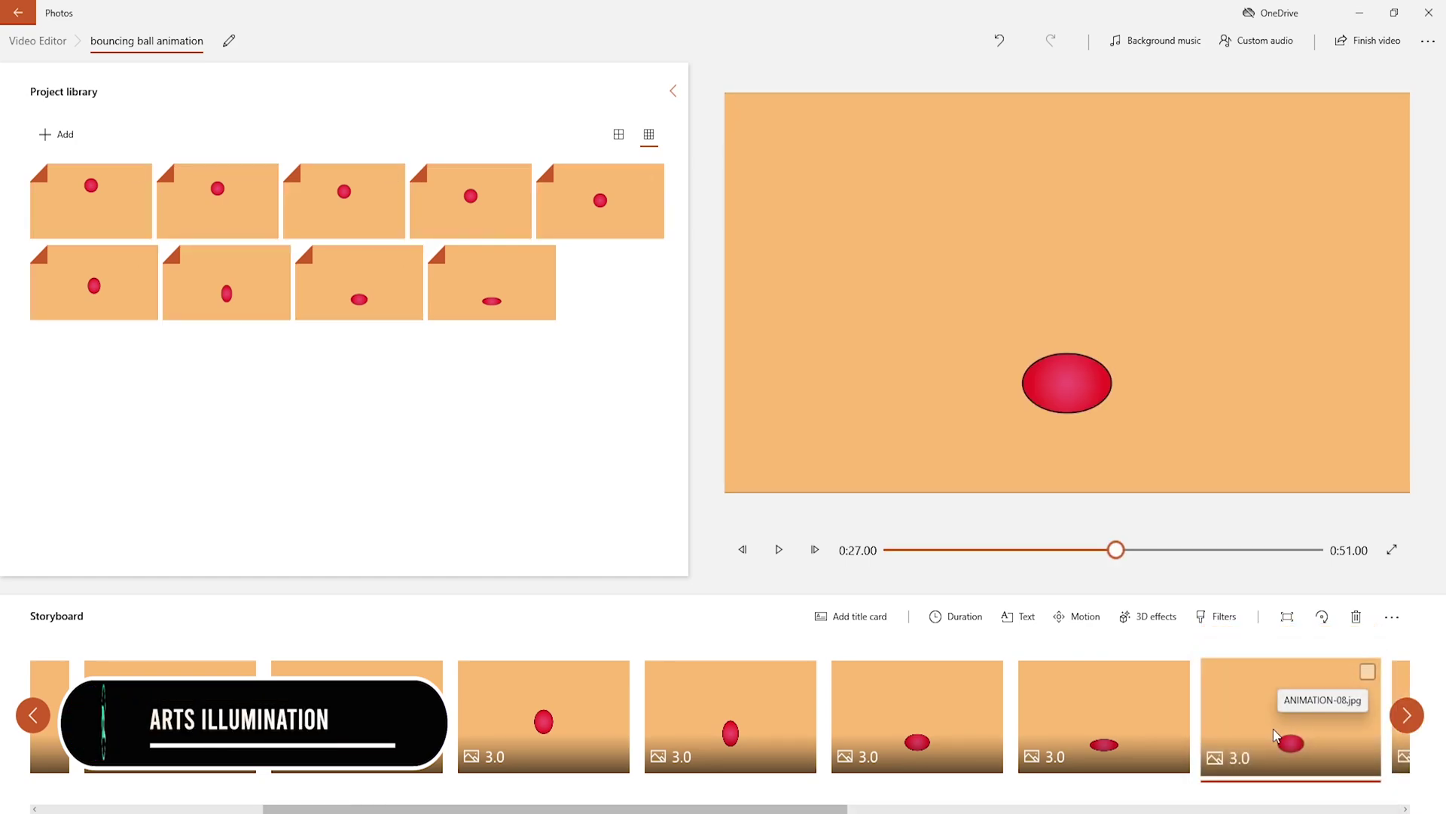
# Select library frames 2 through 9 and drag them onto the storyboard's end.
pyautogui.scroll(-10, 1275, 734)
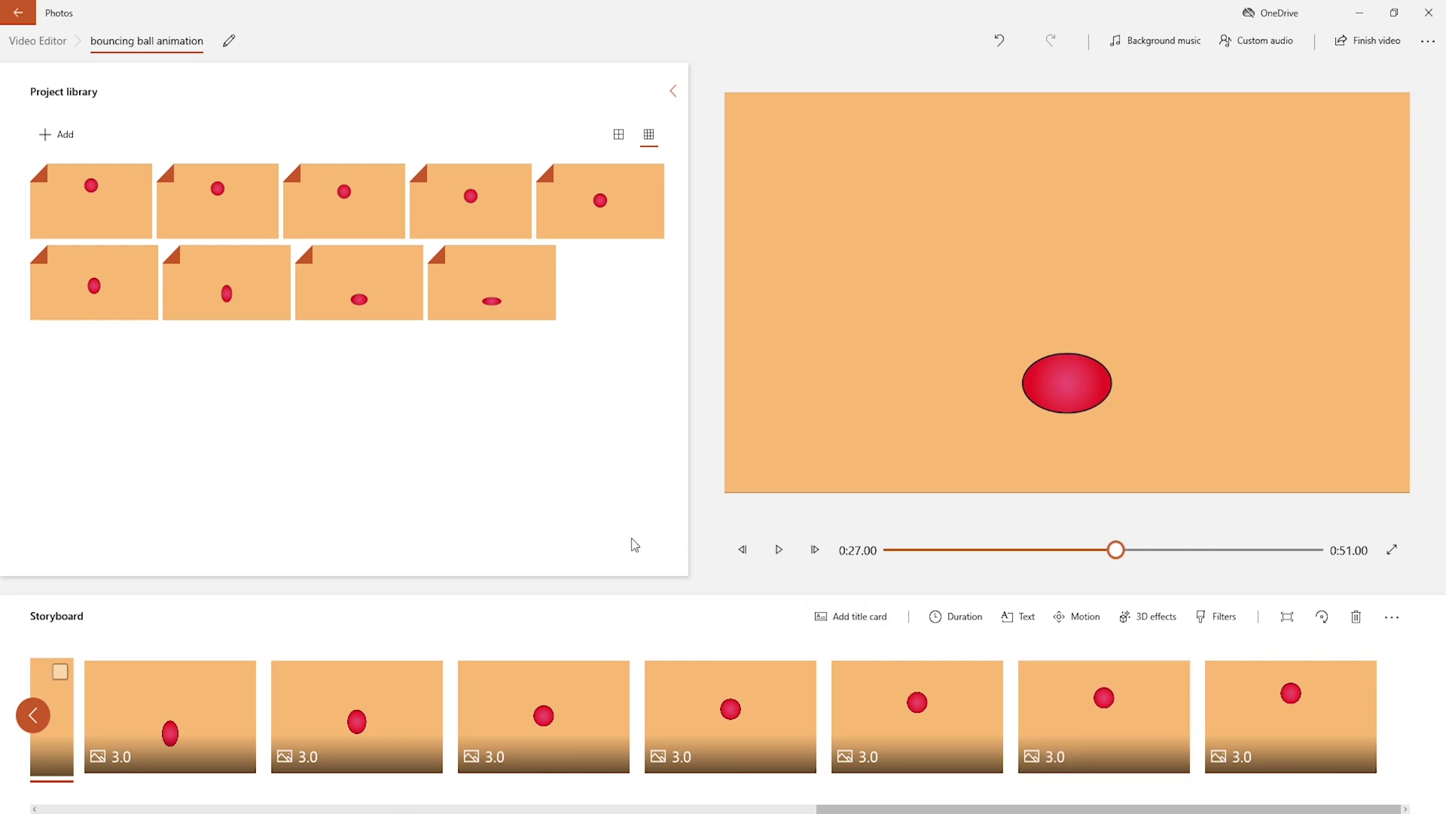
pyautogui.click(266, 178)
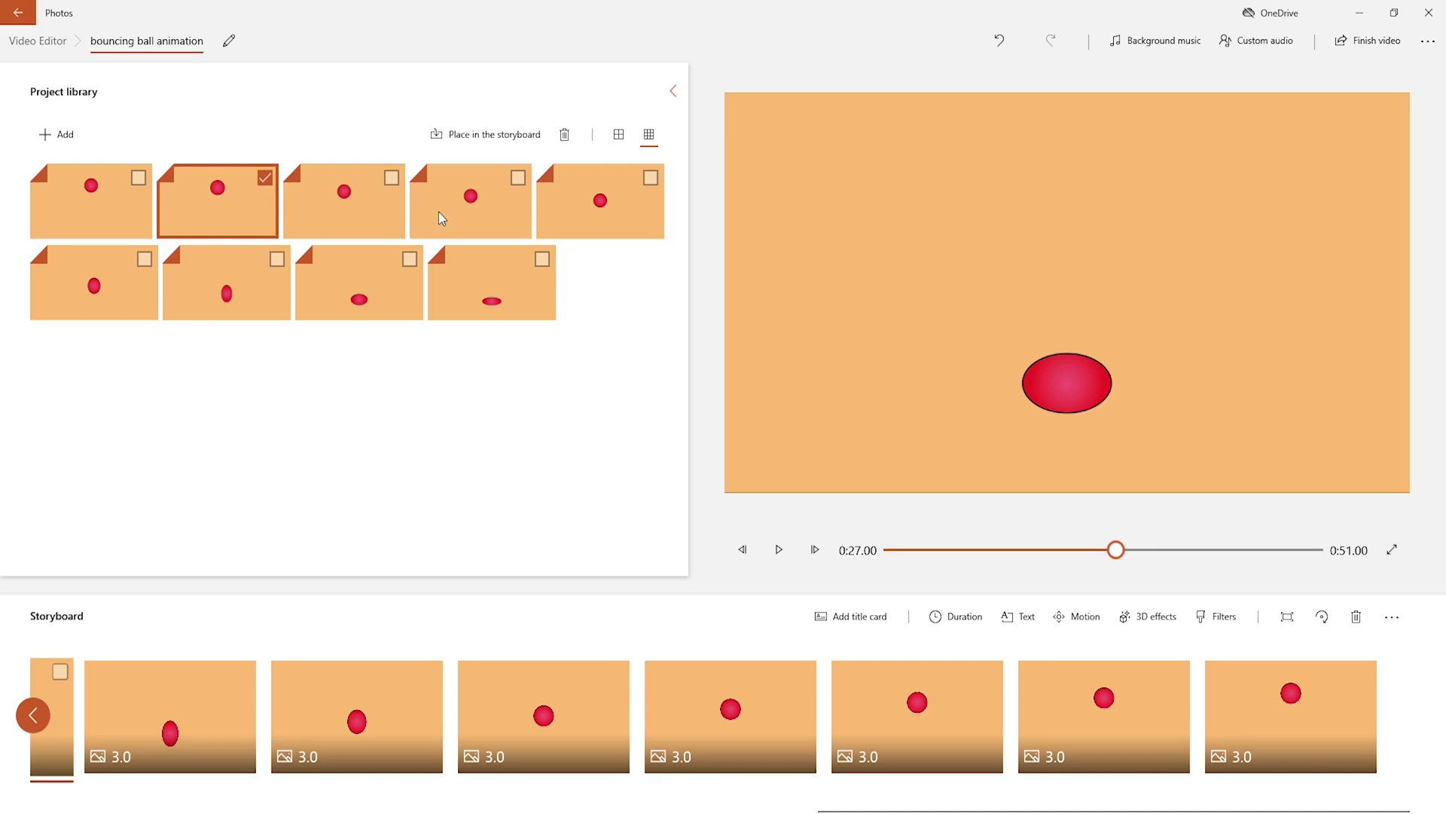
pyautogui.keyDown('shift'); pyautogui.click(542, 259); pyautogui.keyUp('shift')
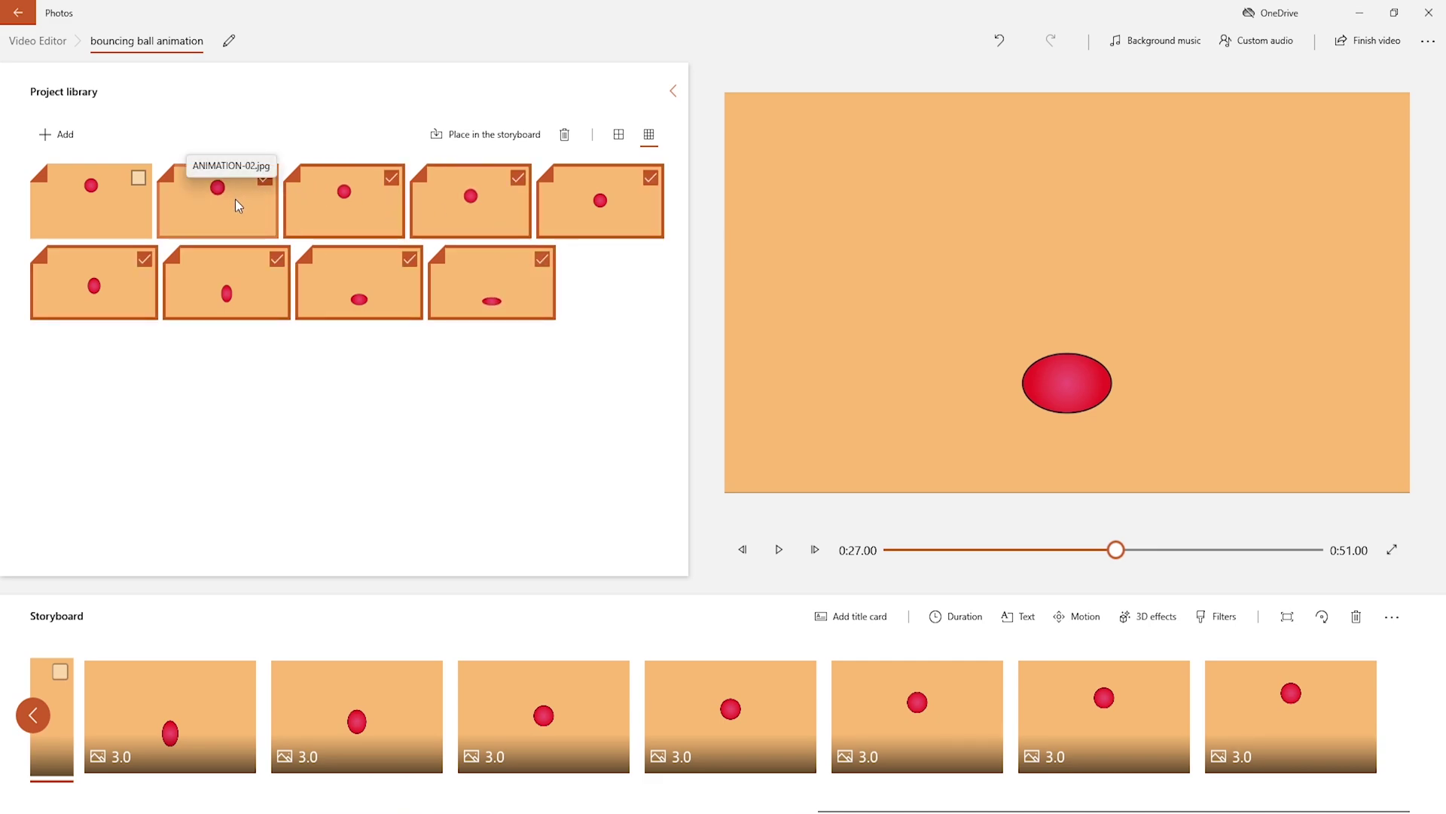
pyautogui.moveTo(235, 199); pyautogui.dragTo(1329, 734)
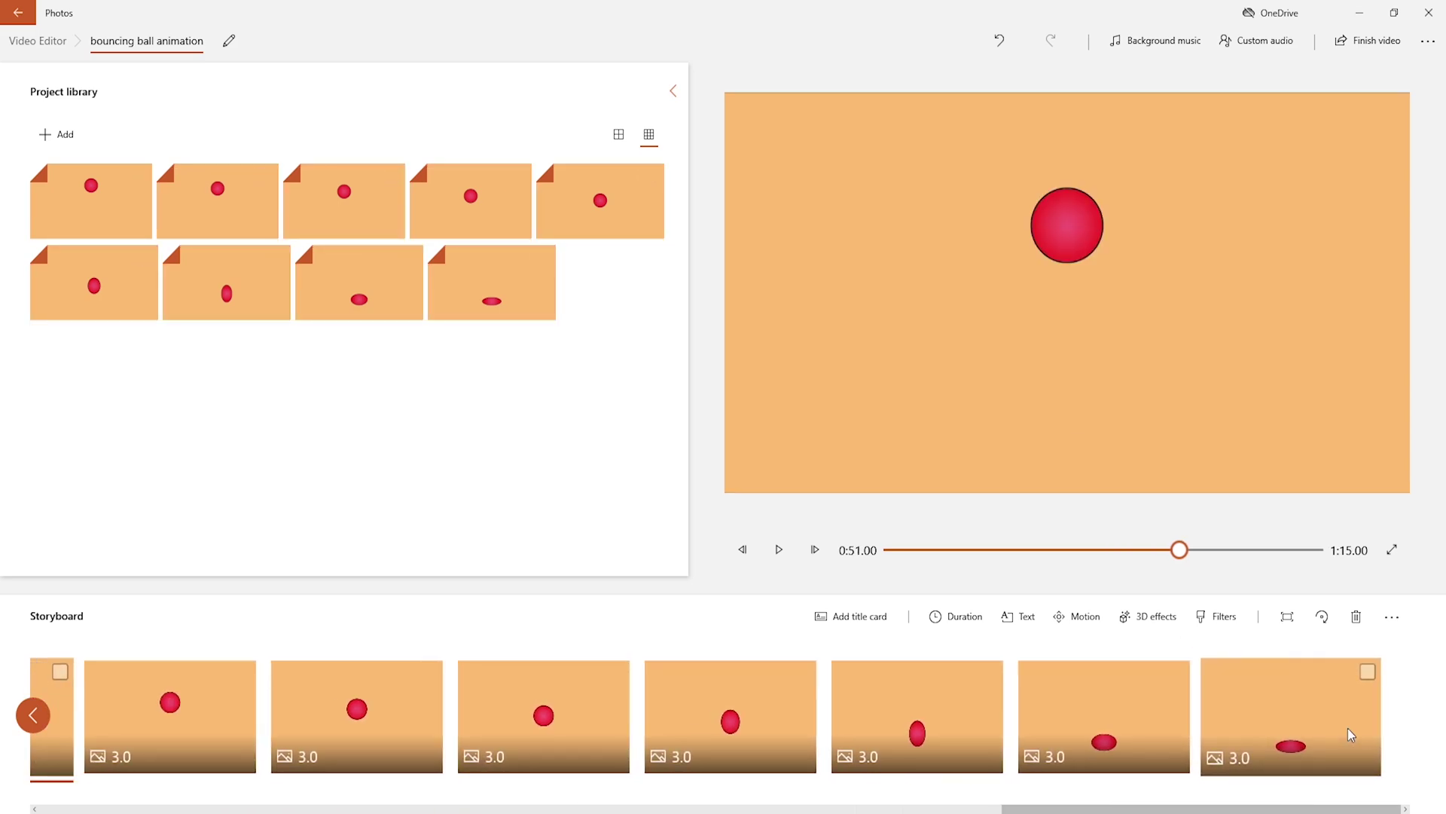
# Select library frames 8 down to 1 and append them to the storyboard, reaching 1:39.
pyautogui.click(409, 258)
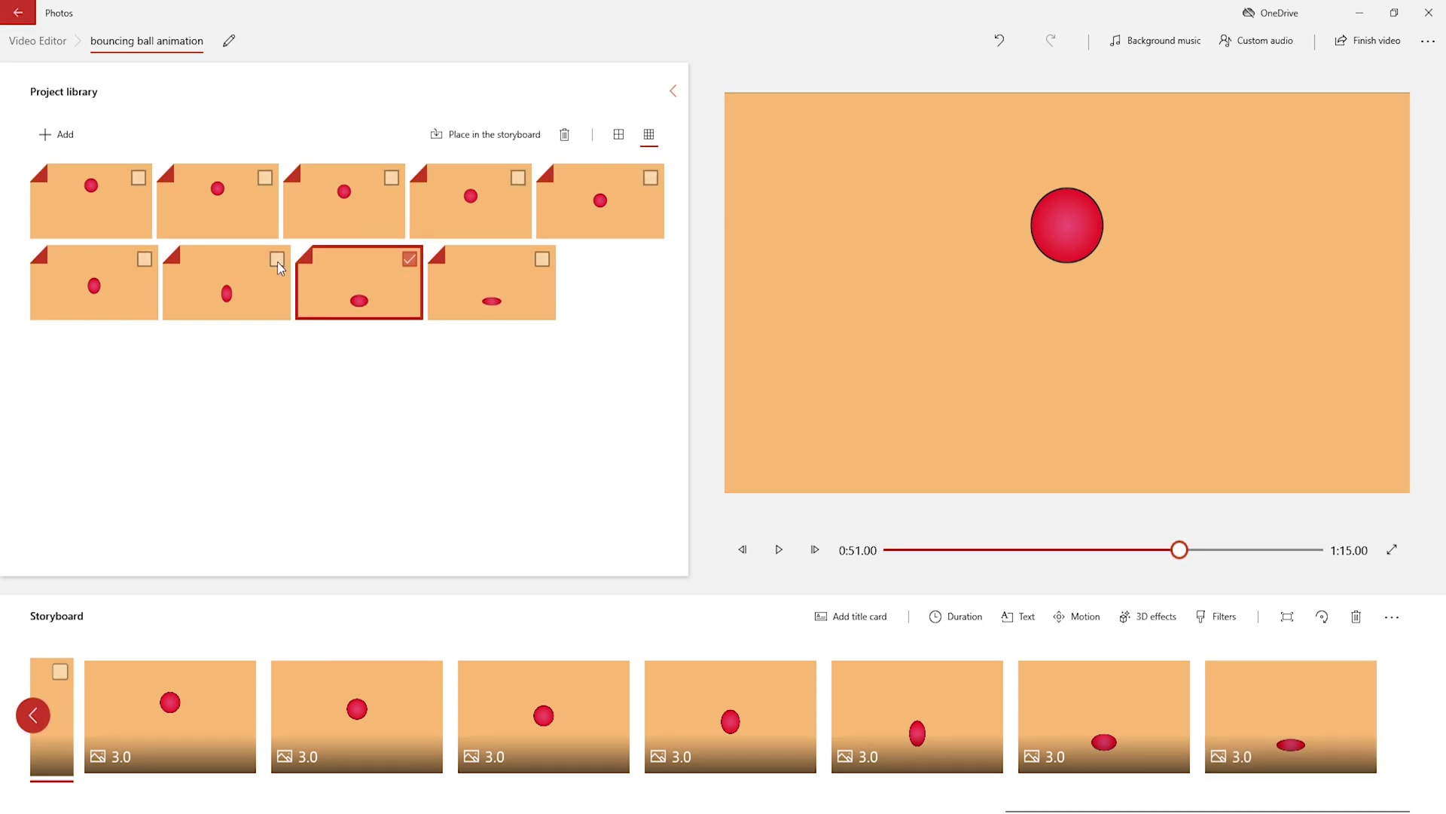
pyautogui.click(277, 259)
pyautogui.click(144, 259)
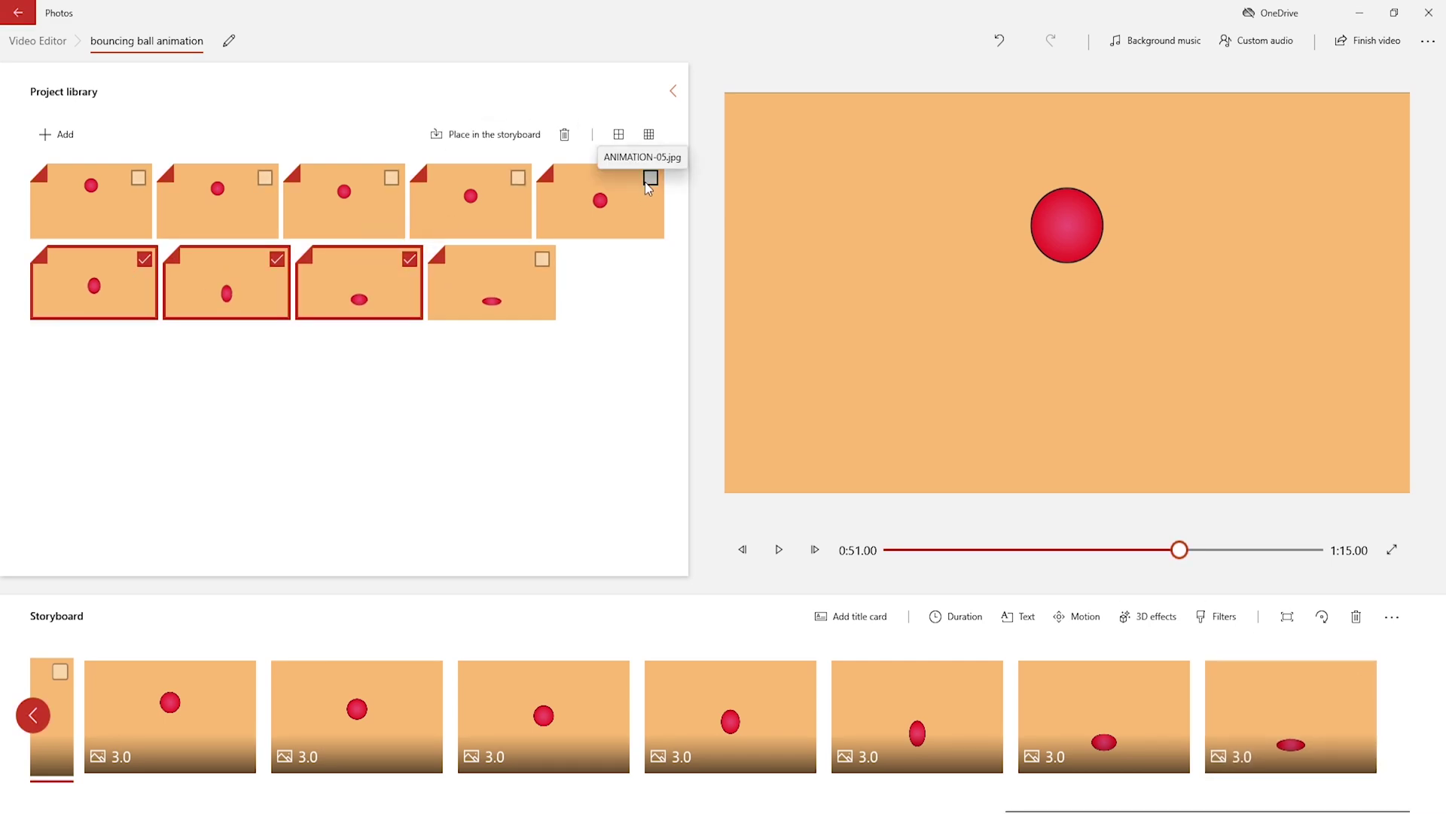
pyautogui.click(650, 177)
pyautogui.click(519, 177)
pyautogui.click(392, 177)
pyautogui.click(265, 177)
pyautogui.click(138, 177)
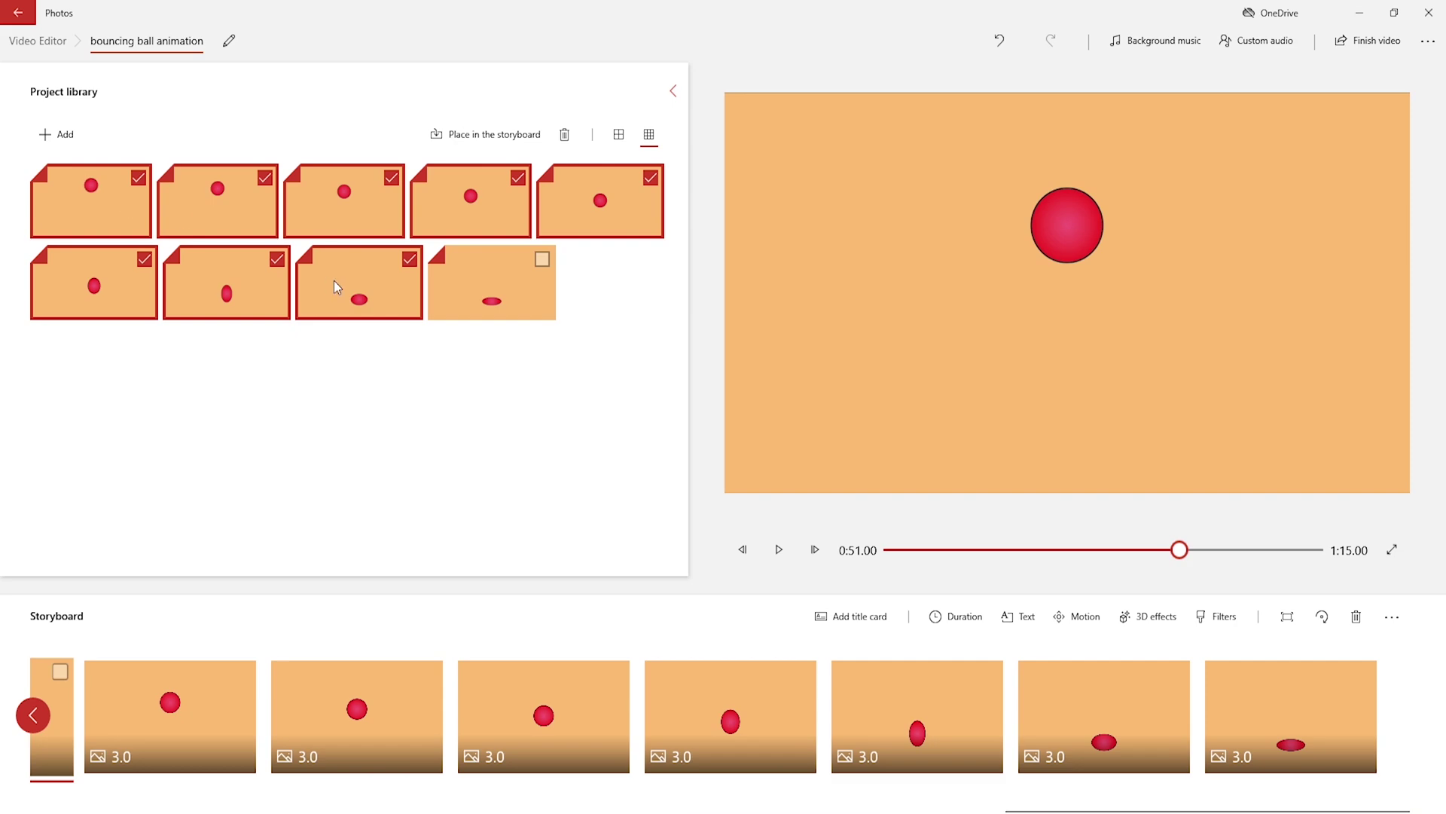
pyautogui.moveTo(337, 287); pyautogui.dragTo(1321, 717)
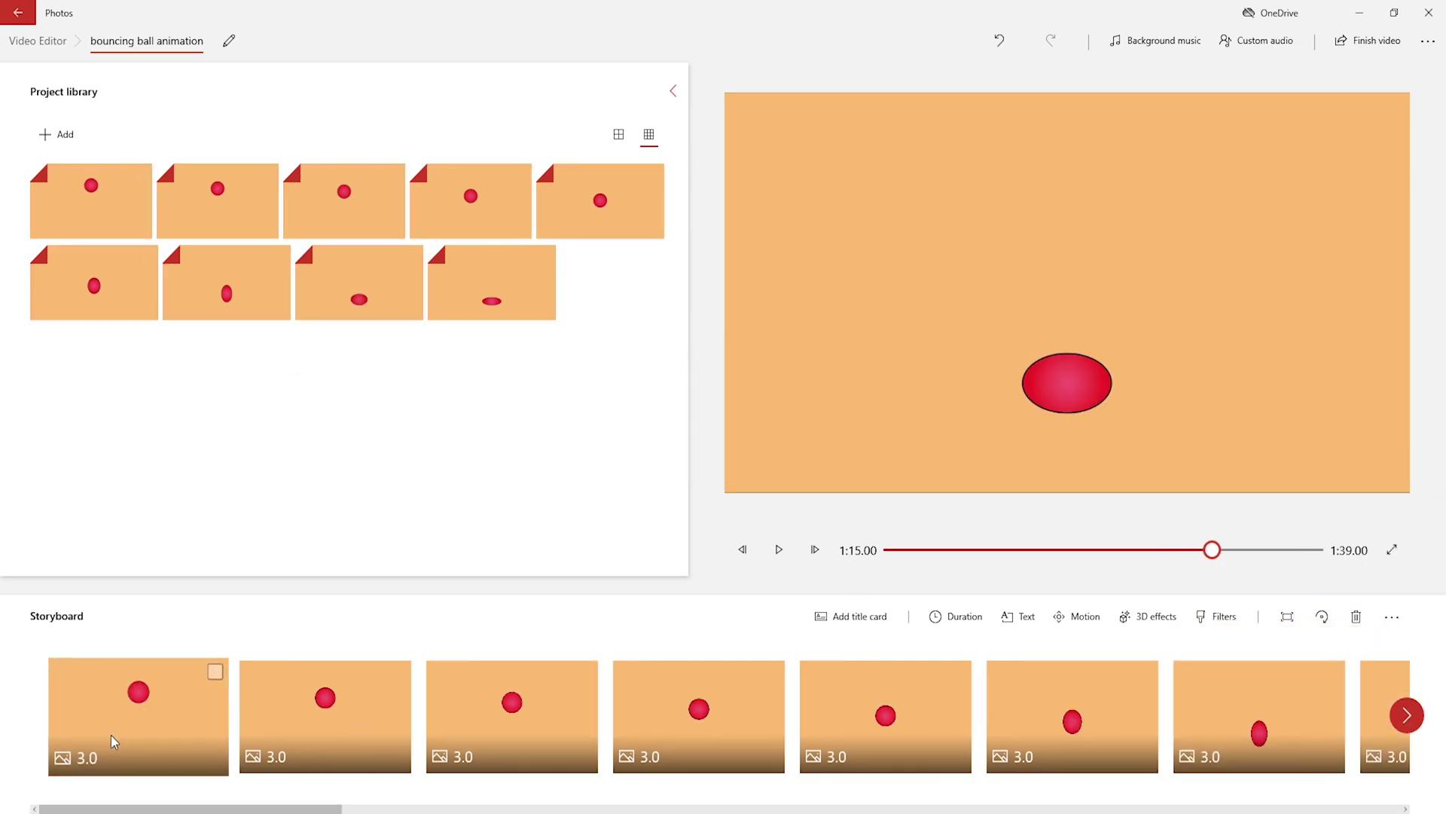
# Set every storyboard clip to 0.08 seconds, totalling 0:03.30, and play the preview.
pyautogui.click(215, 672)
pyautogui.hotkey('ctrl', 'a')
pyautogui.scroll(-15, 829, 708)
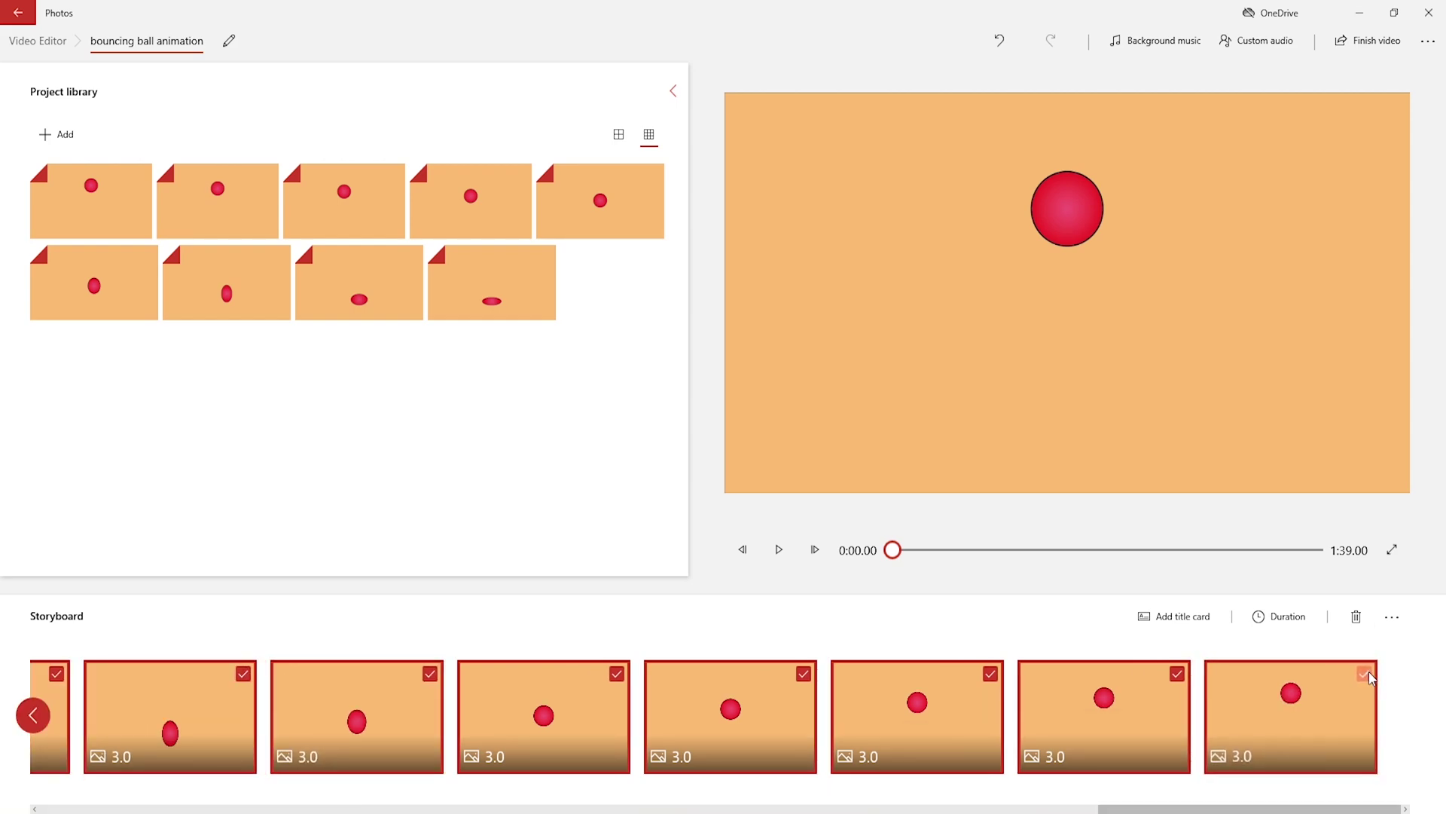
pyautogui.click(1285, 625)
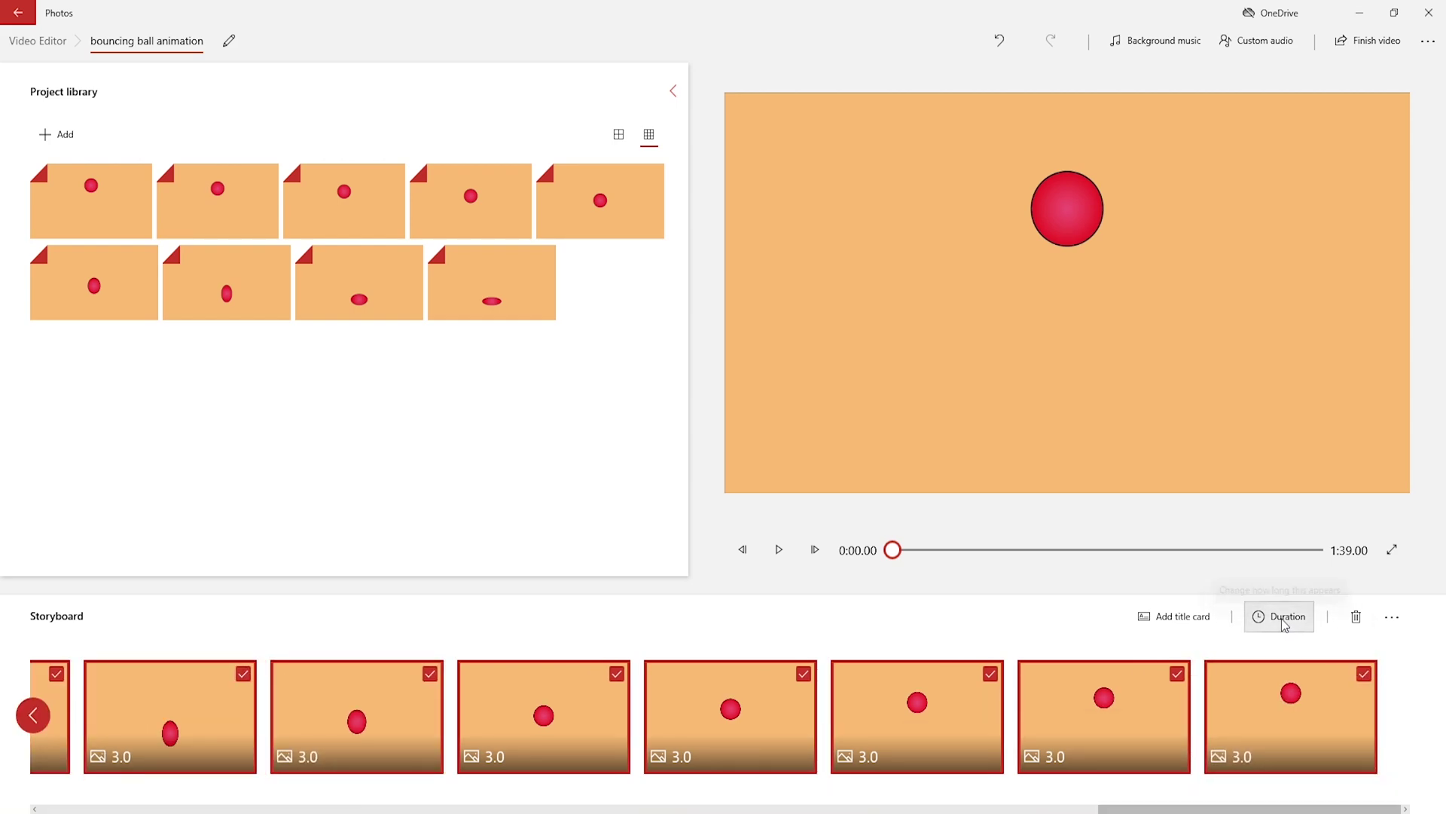
pyautogui.press('BackSpace')
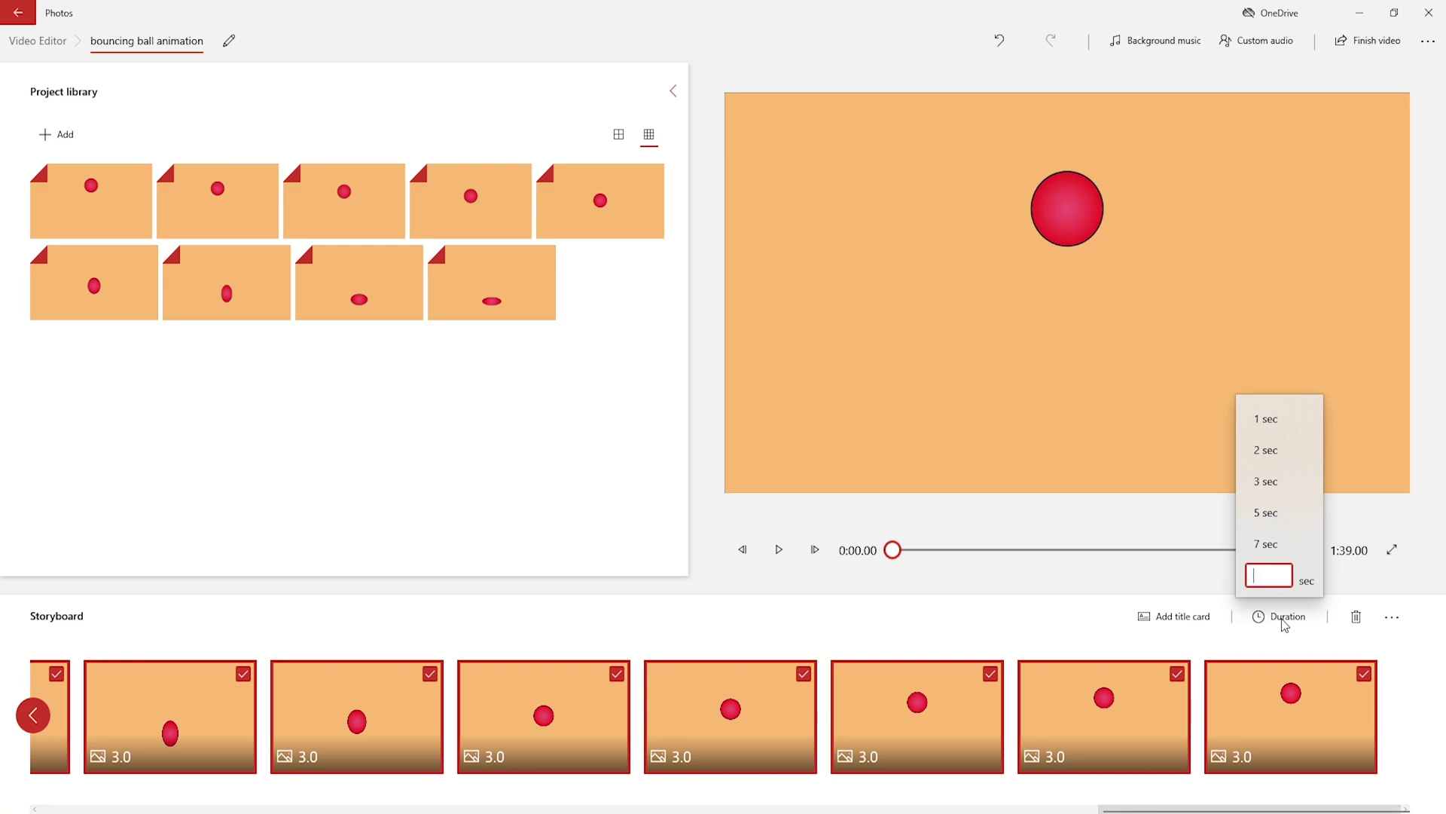
pyautogui.write('.')
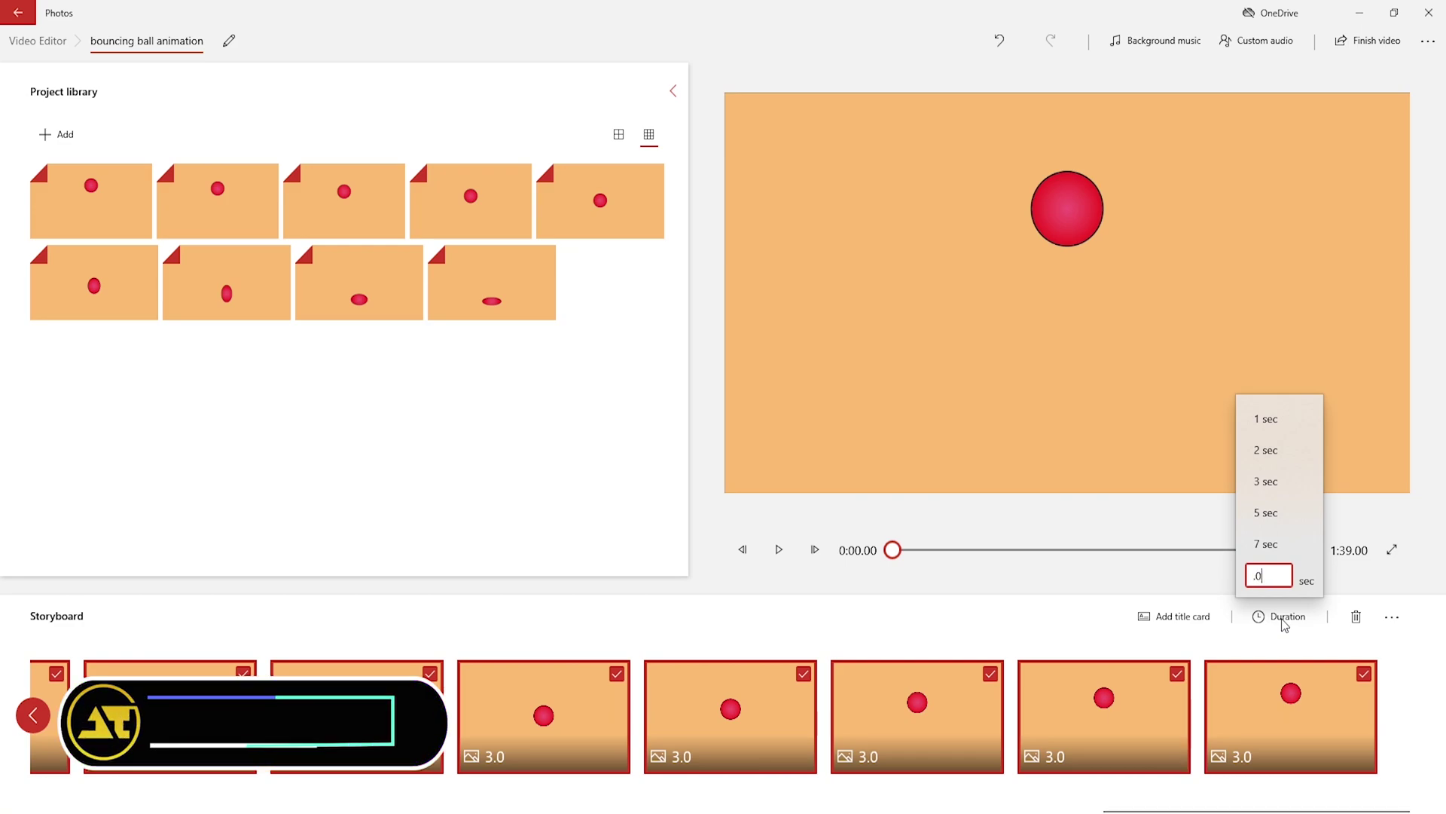
pyautogui.write('08')
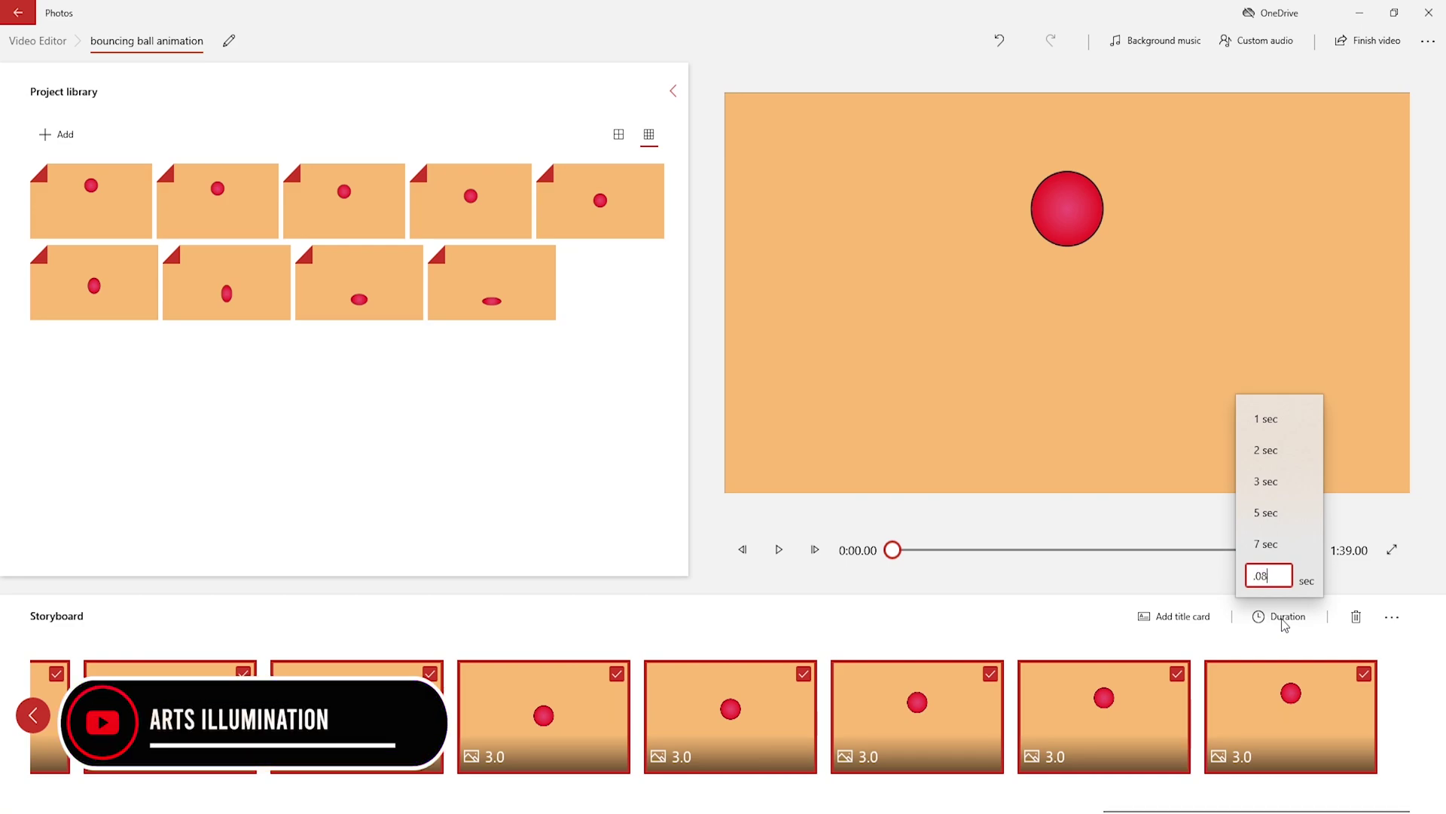
pyautogui.press('Return')
pyautogui.click(1284, 624)
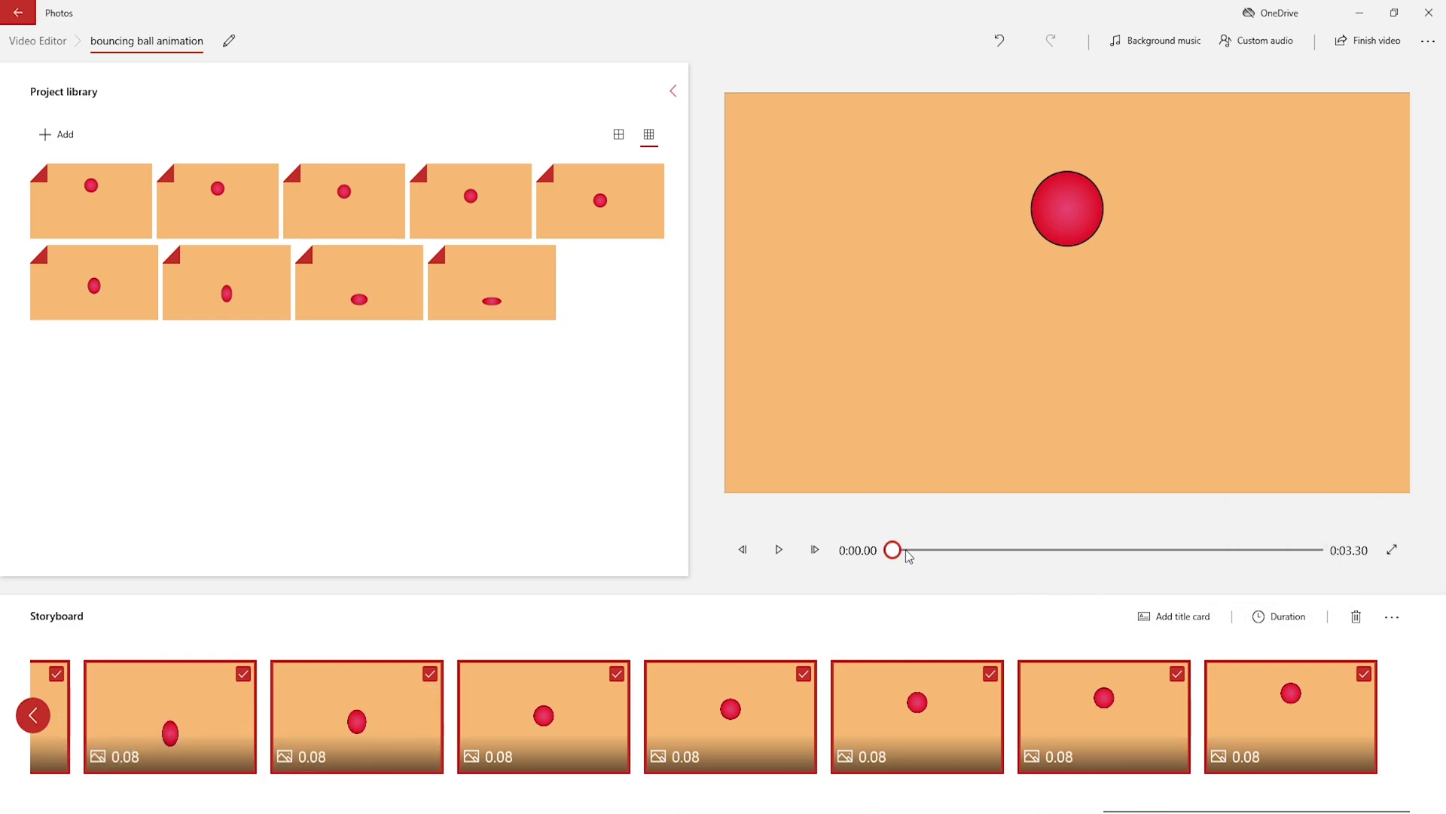
pyautogui.click(780, 554)
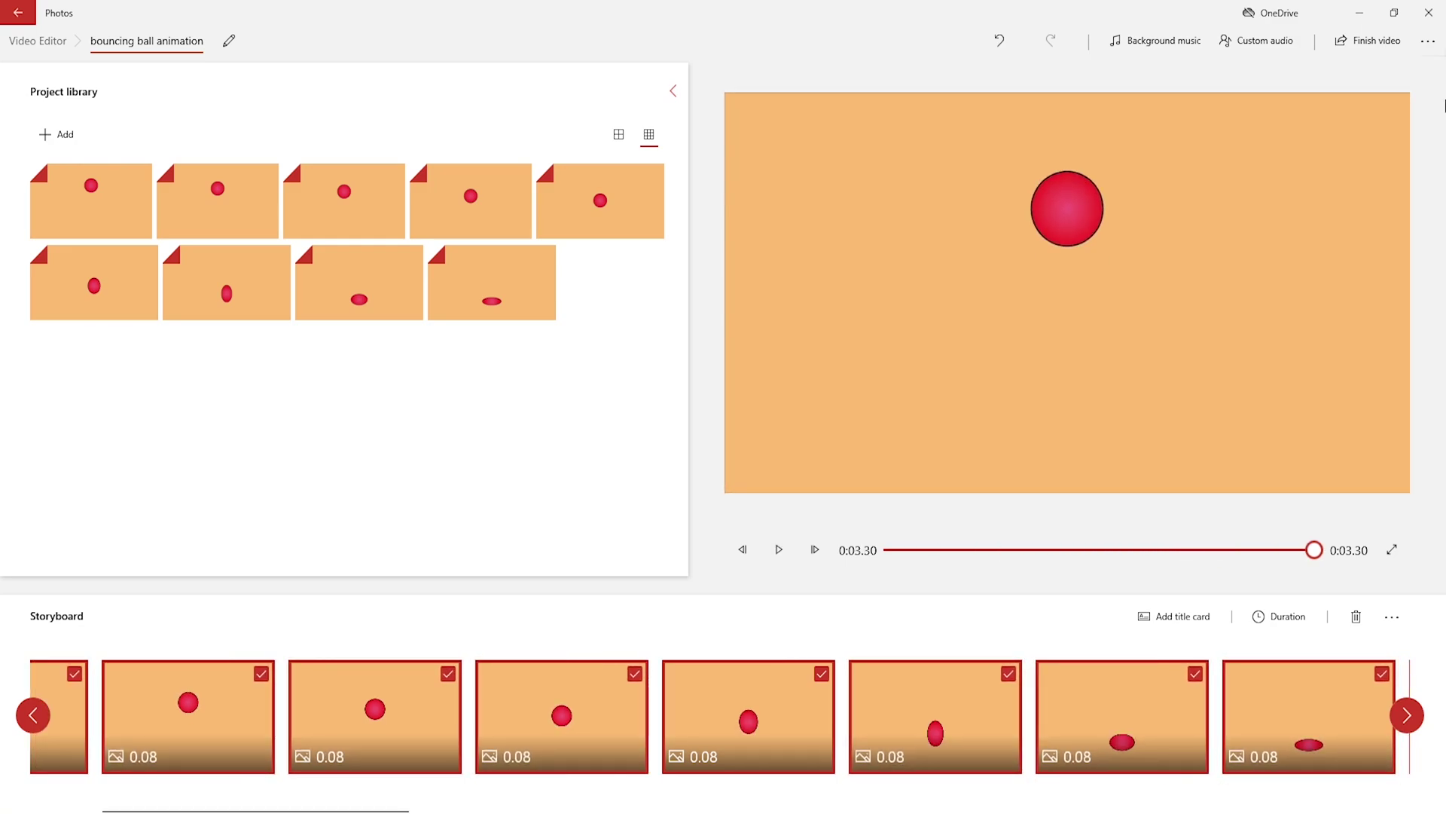
# Deselect the clips and open Finish video with High 1080p quality.
pyautogui.press('Escape')
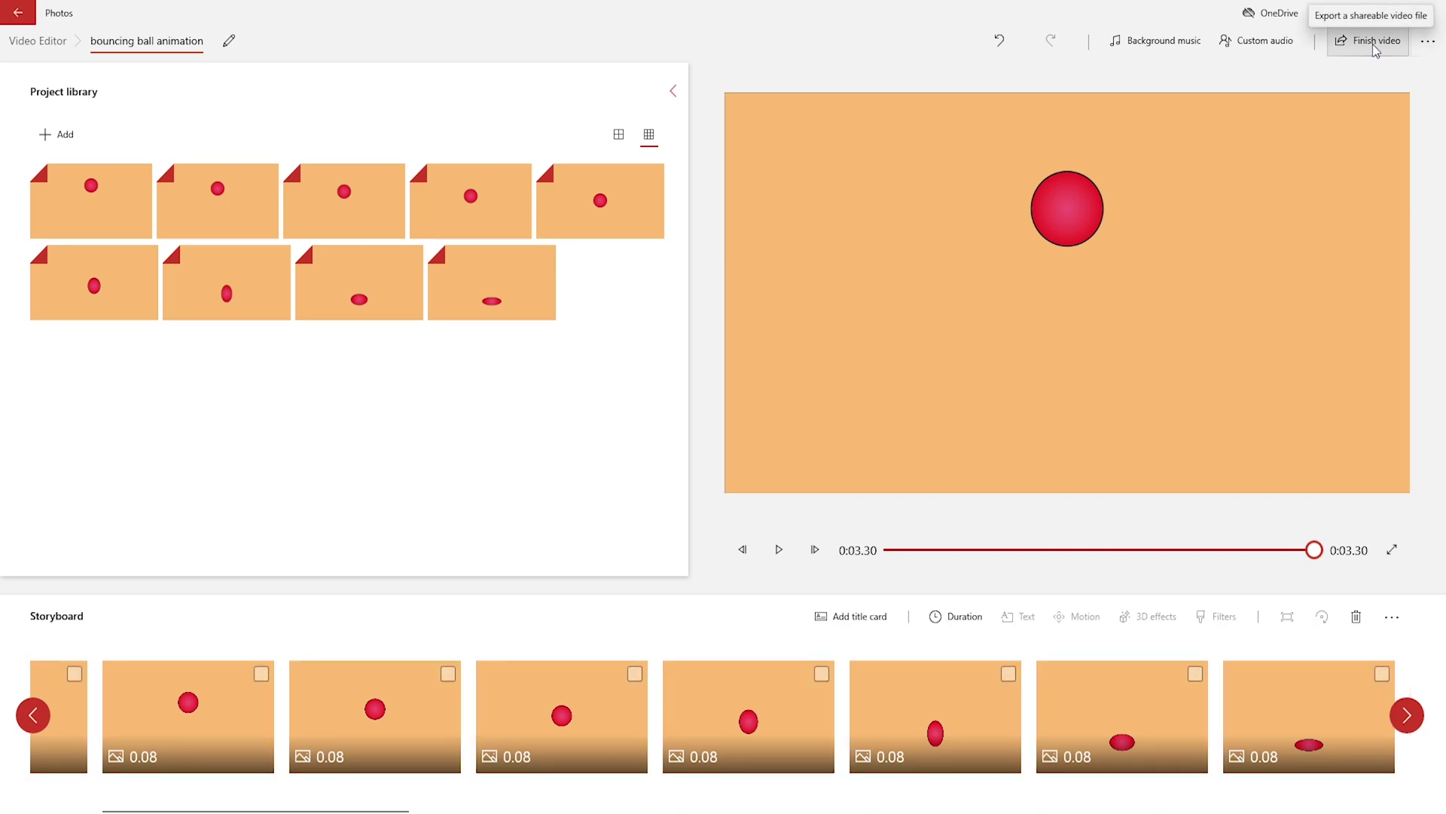
pyautogui.click(1372, 43)
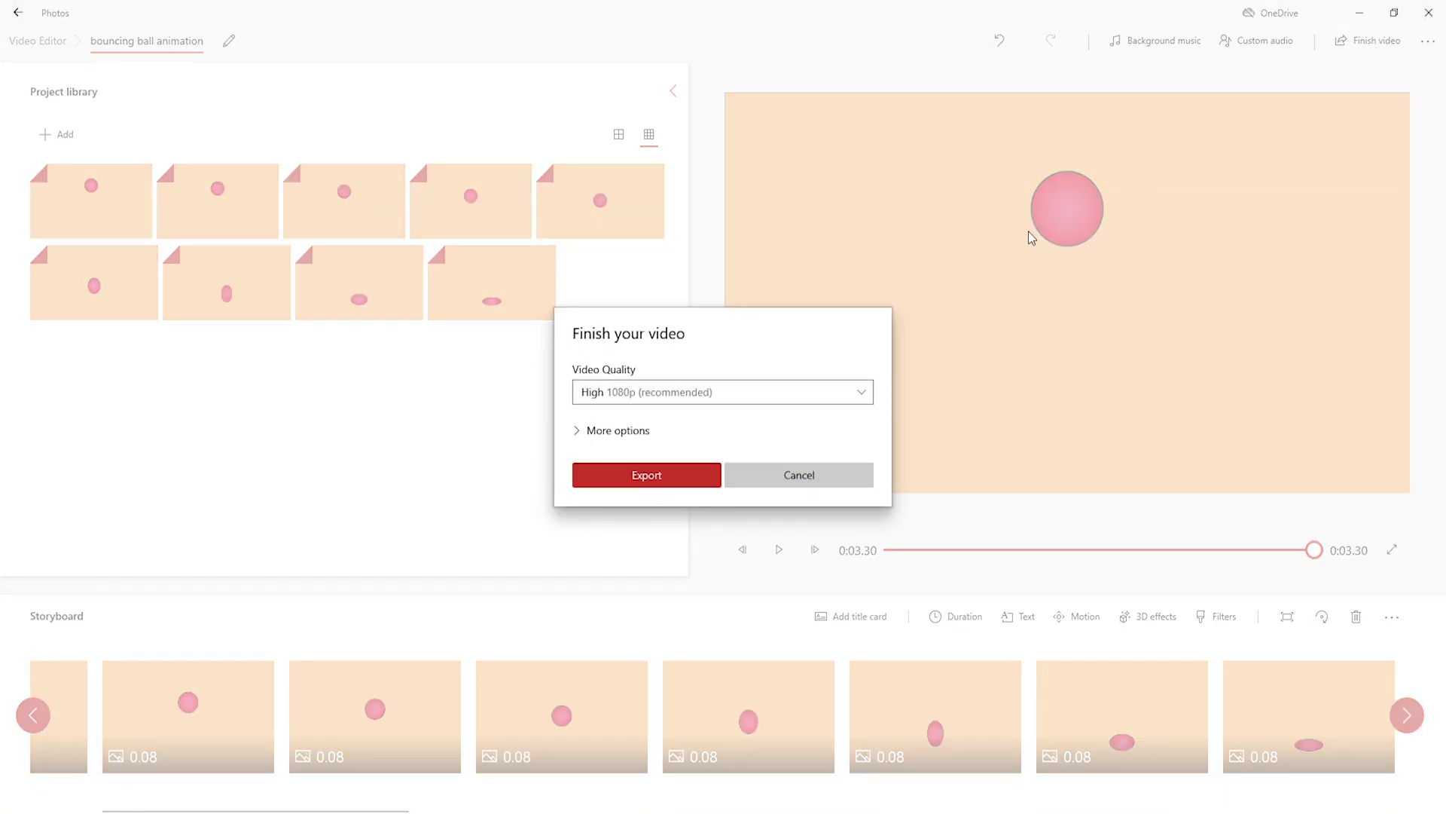